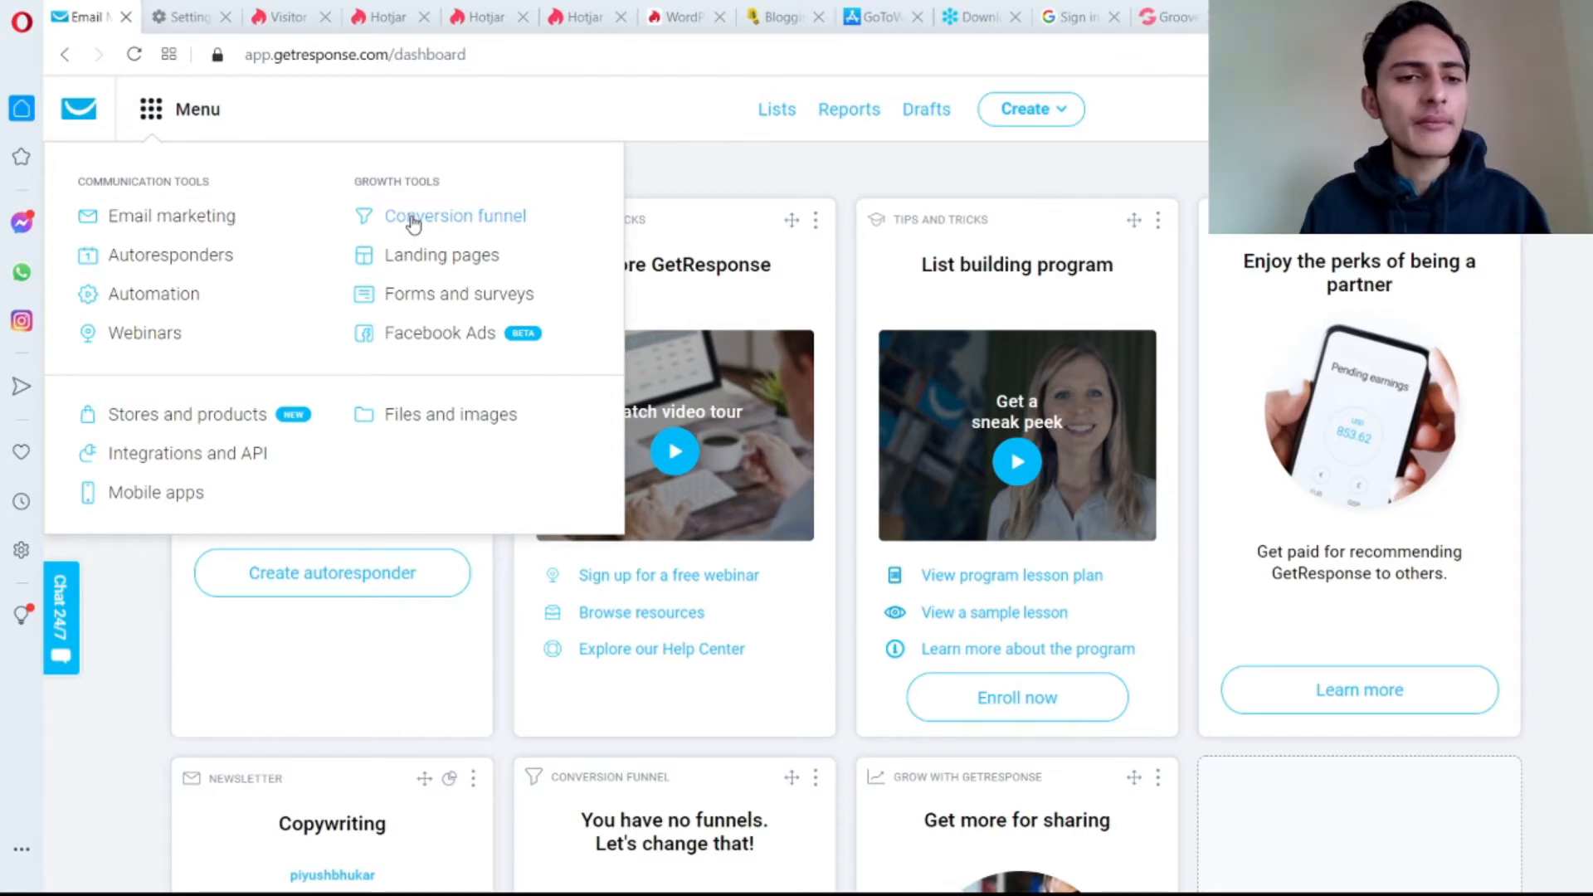
Open the landing page "Hackkk" from the landing pages list for editing
left_click(414, 262)
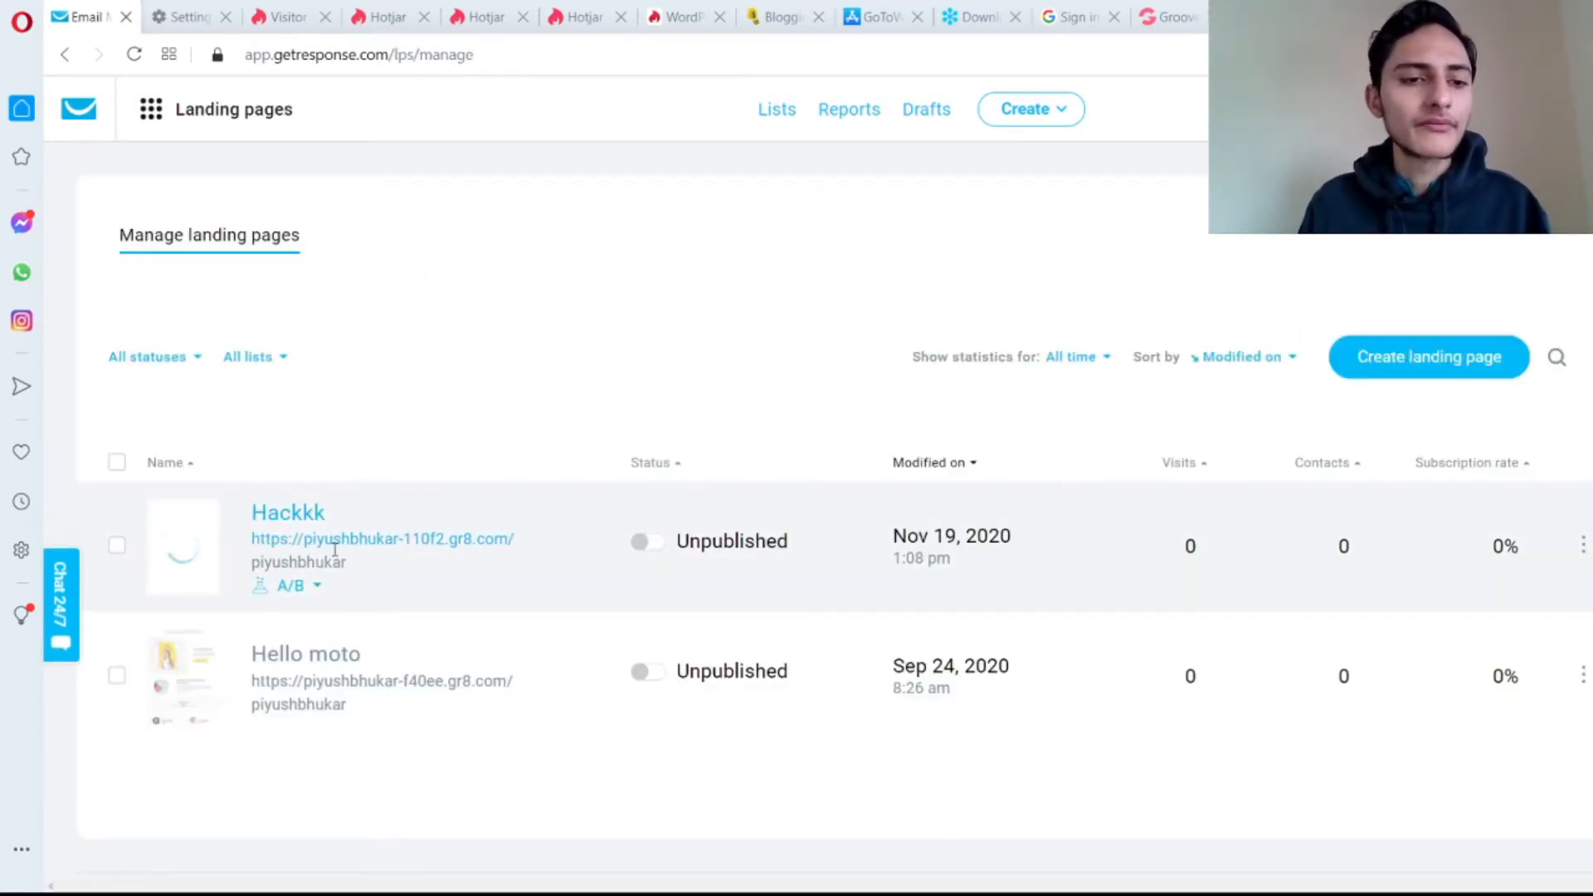
left_click(306, 530)
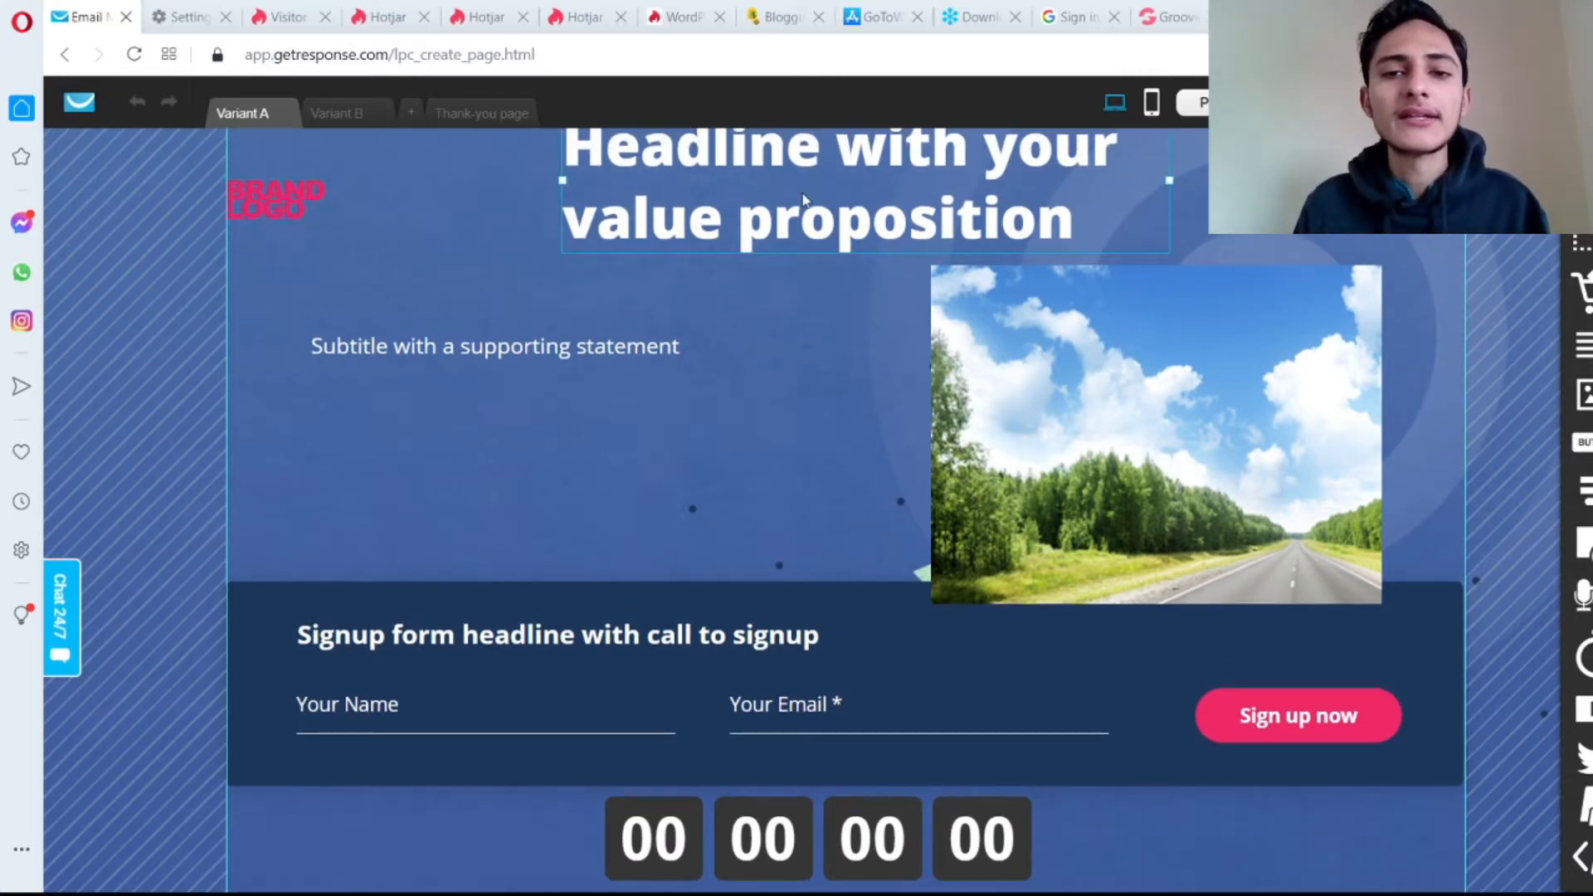
Move the landscape image slightly up and the signup form section slightly down in Variant A
left_click(578, 357)
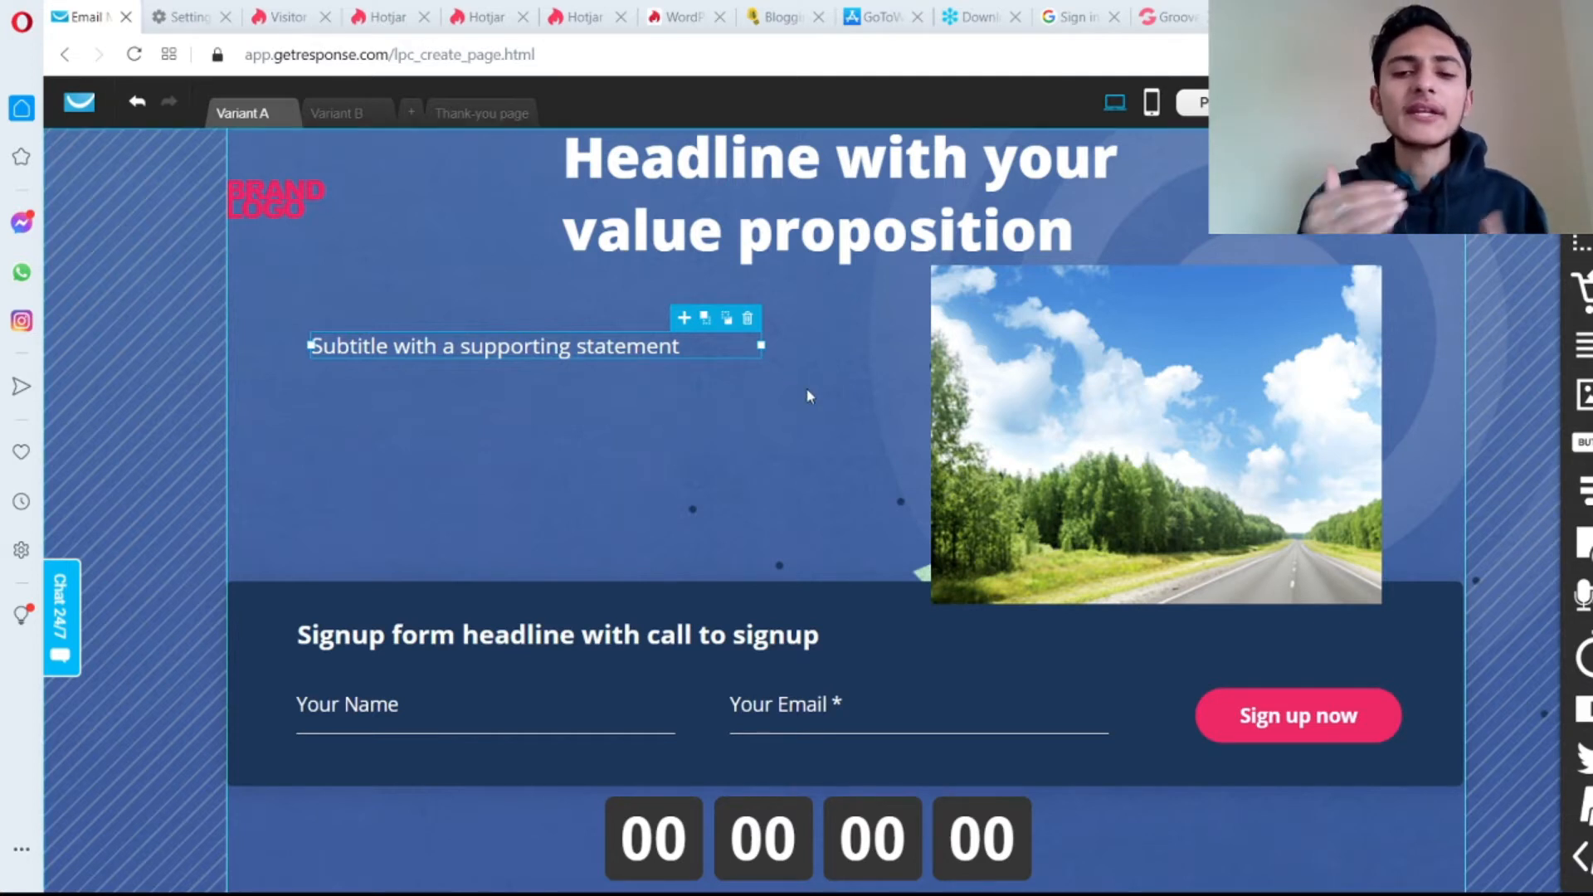
left_click(1146, 427)
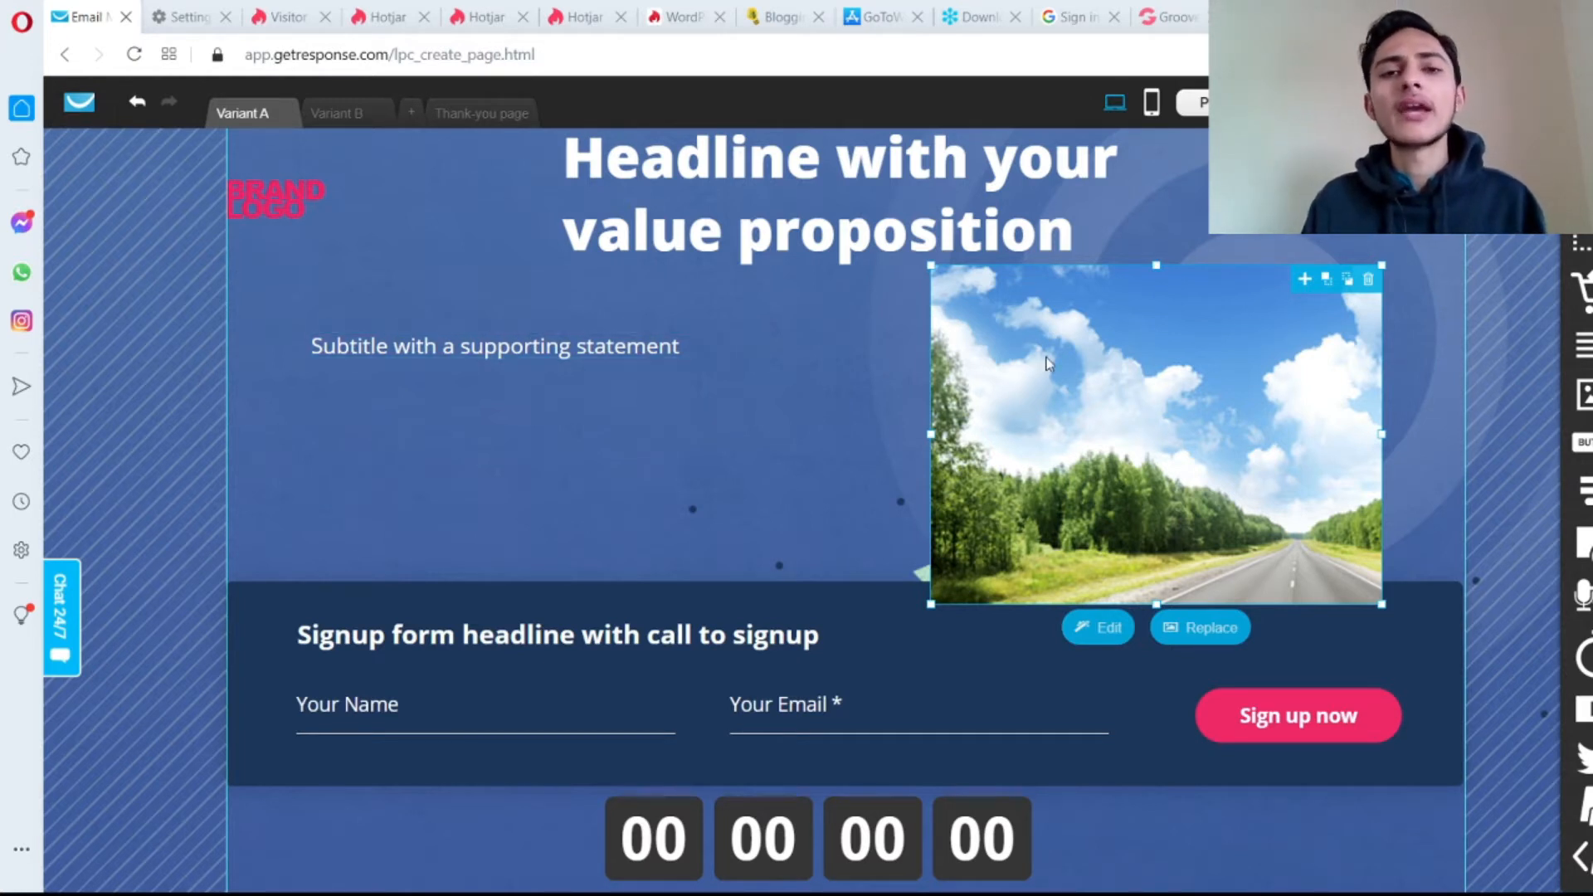
left_click_drag(1054, 364, 1047, 349)
left_click(699, 597)
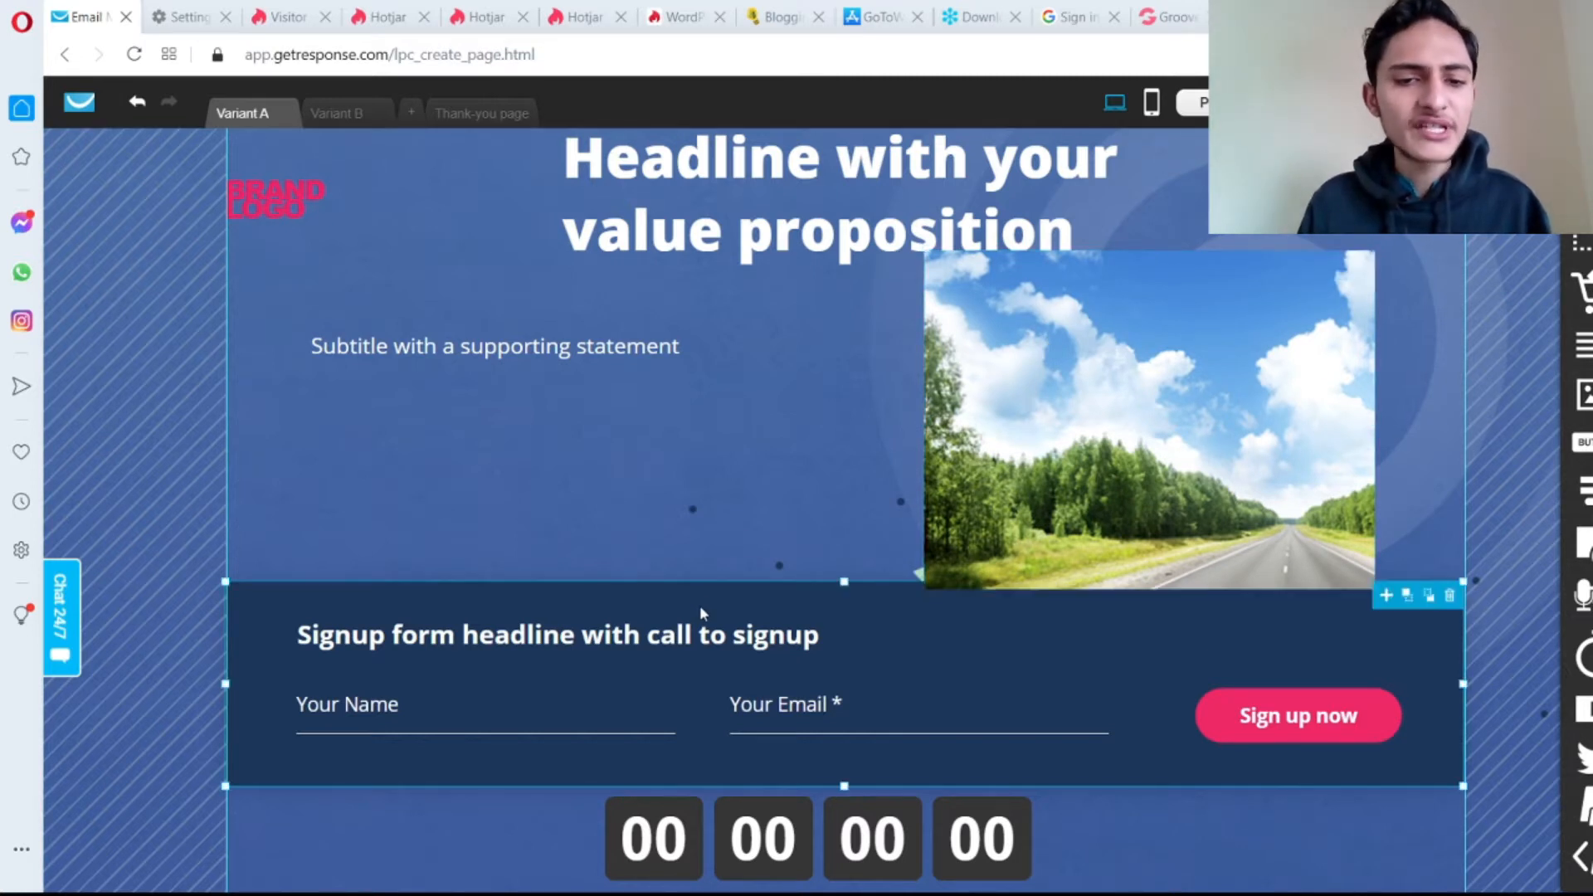
left_click_drag(699, 599, 700, 615)
Examine the signup form's name and email fields, its "Sign up now" button and the countdown timer below
left_click(529, 735)
left_click(740, 723)
left_click(1245, 731)
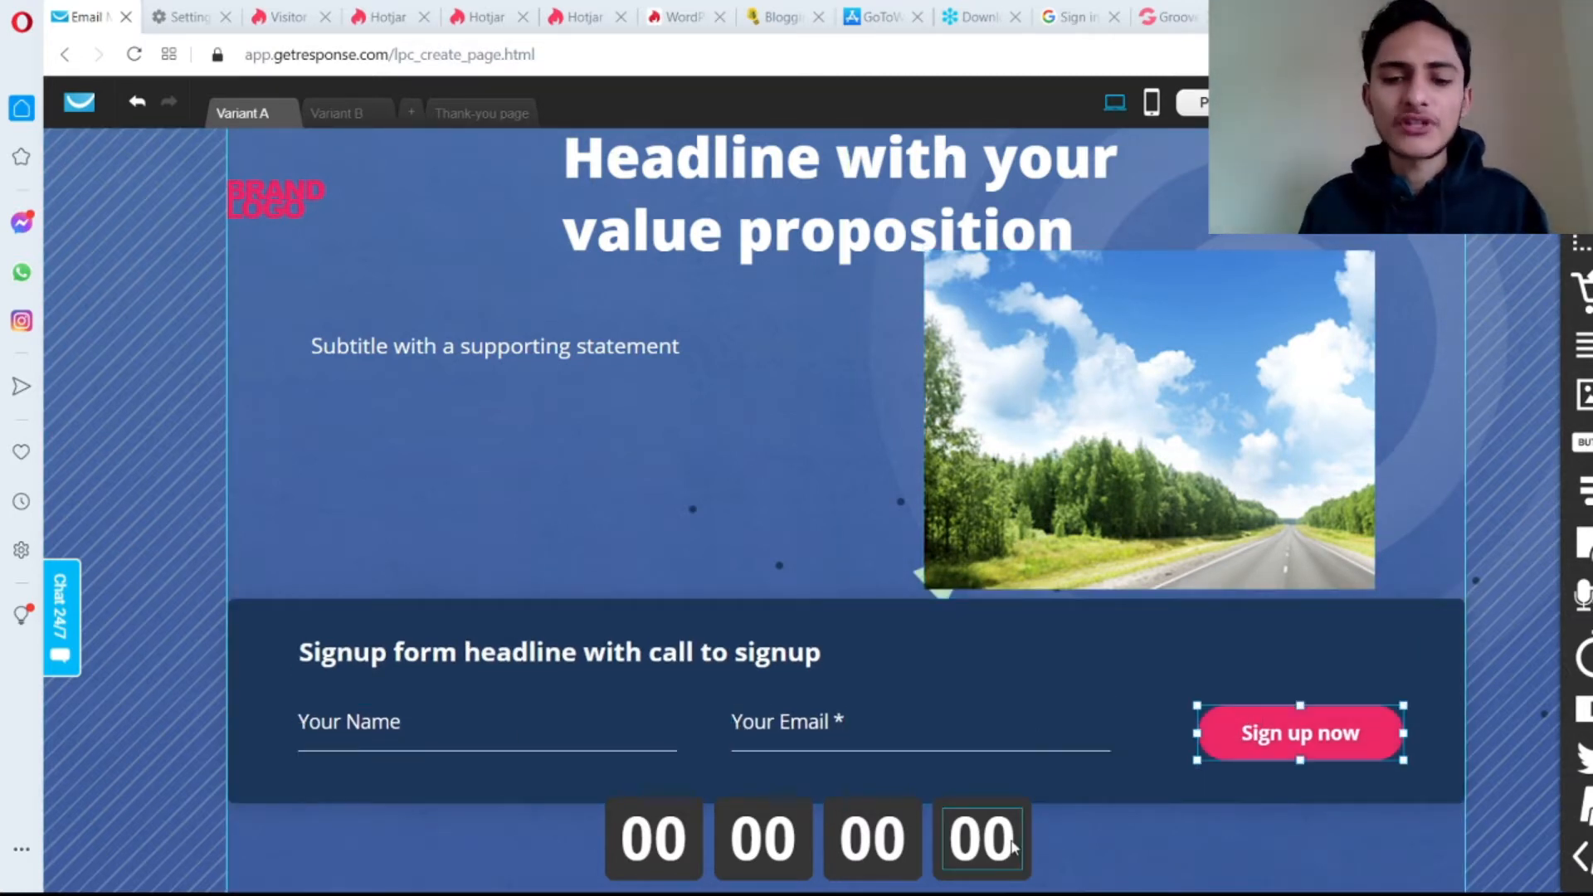
left_click(991, 845)
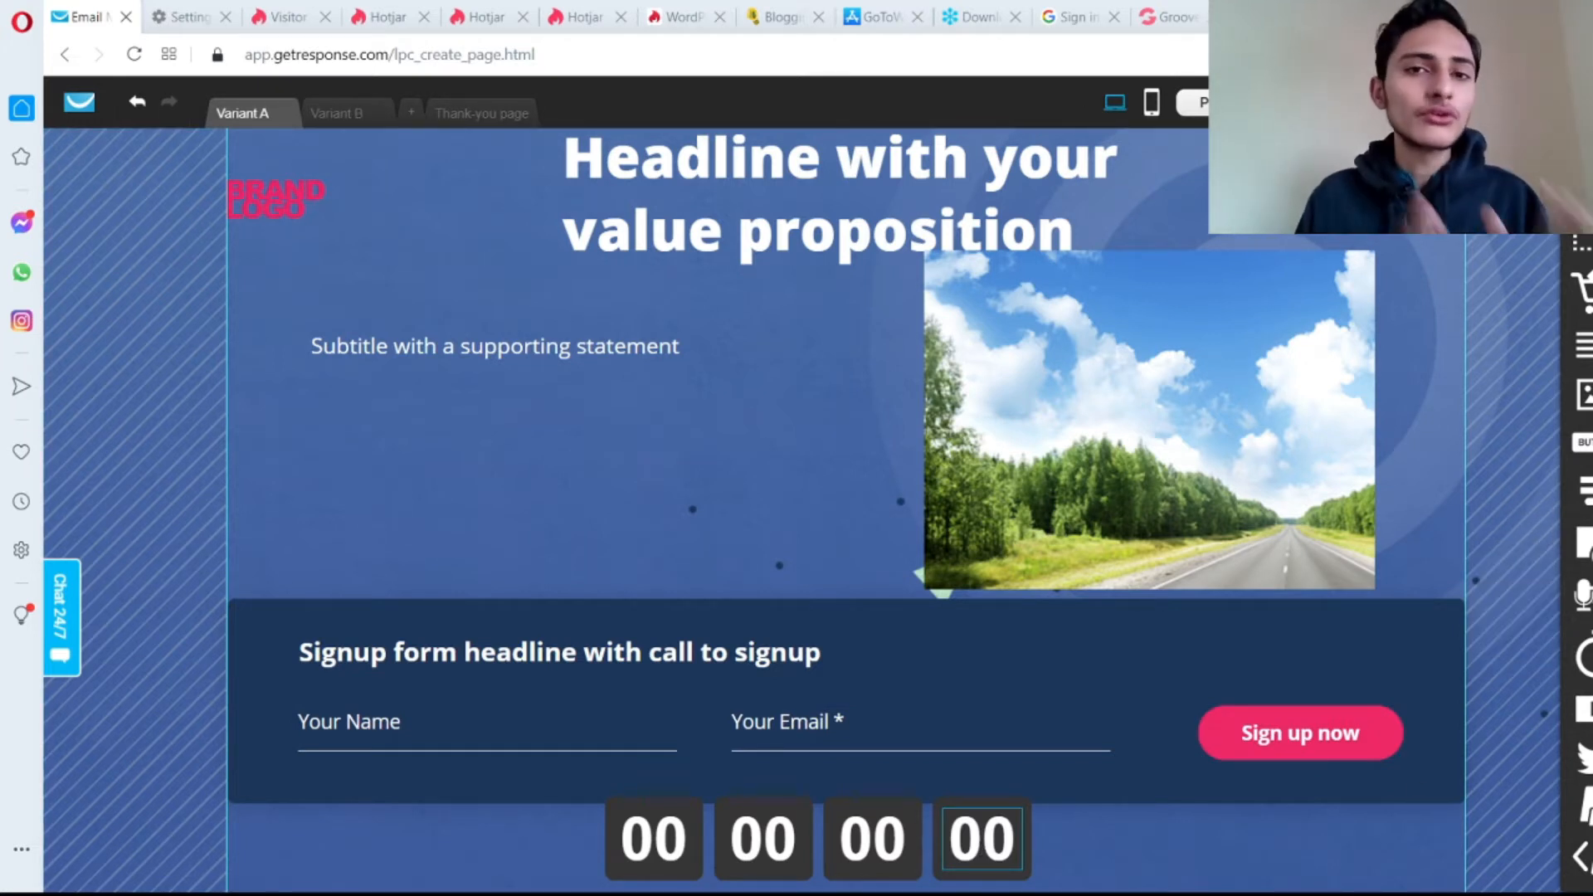
scroll(748, 420, "down", 2)
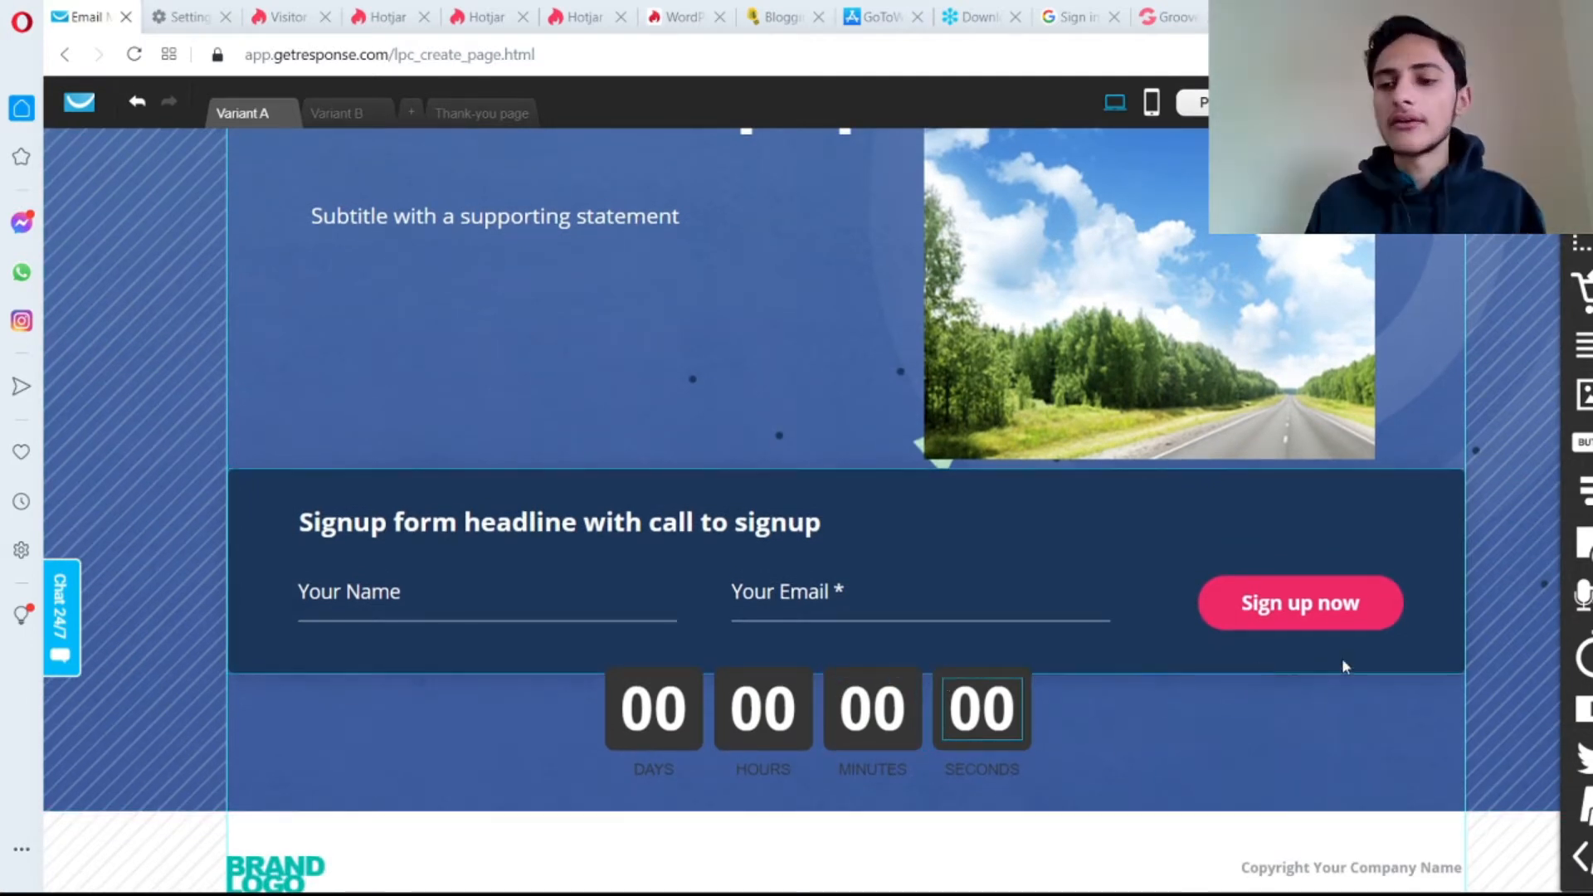
scroll(944, 687, "up", 2)
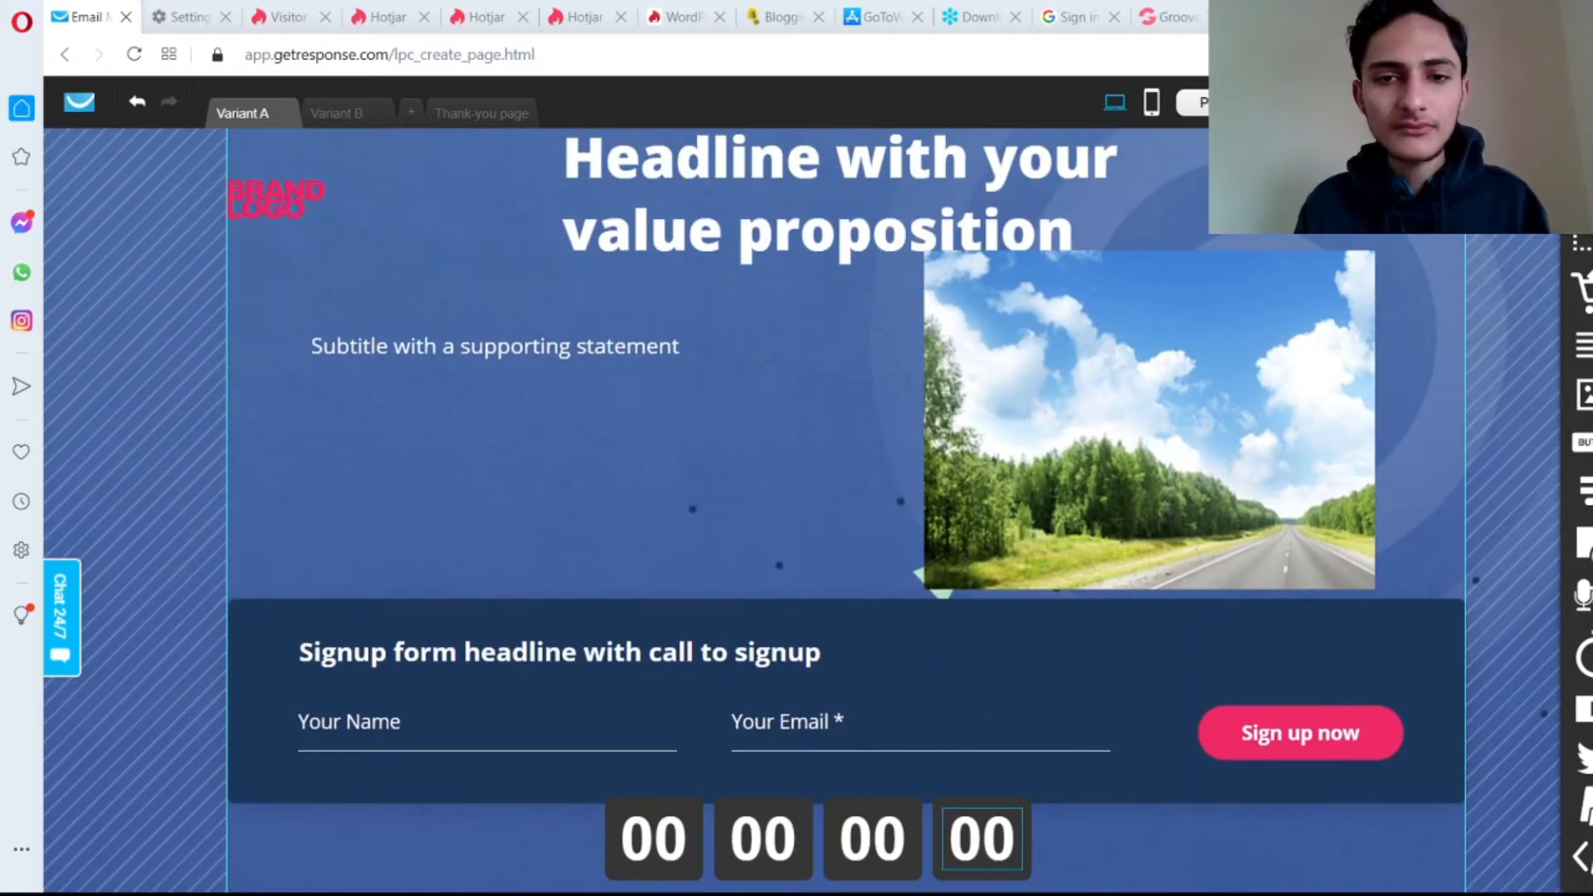
Add a second image beside the large landscape image and a new button below the countdown timer in Variant A
scroll(944, 687, "down", 2)
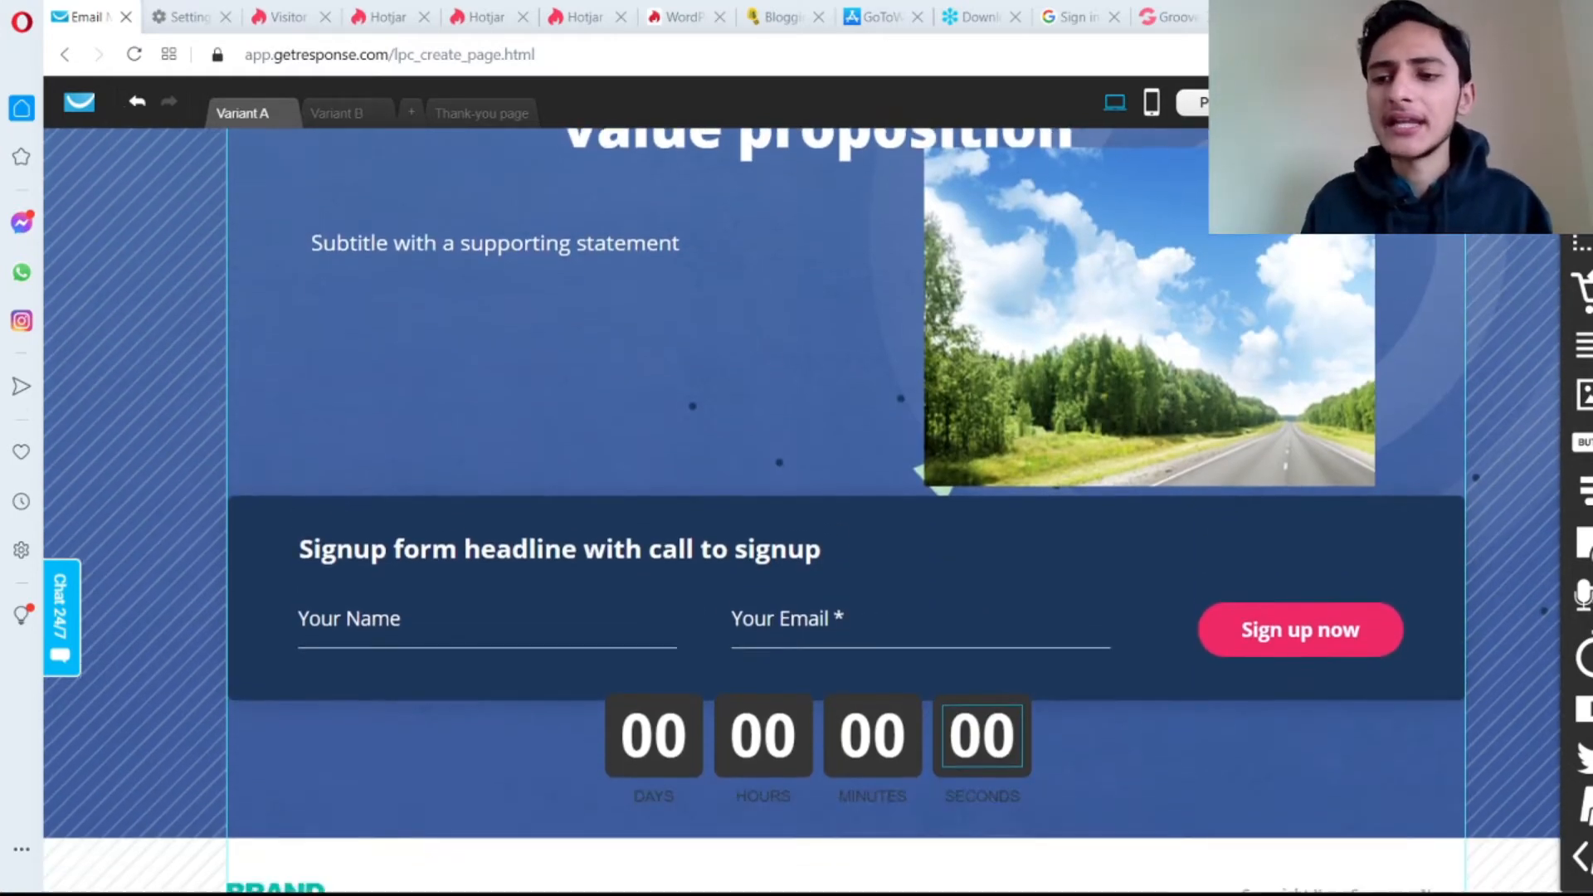
scroll(982, 730, "down", 1)
left_click_drag(1583, 394, 611, 281)
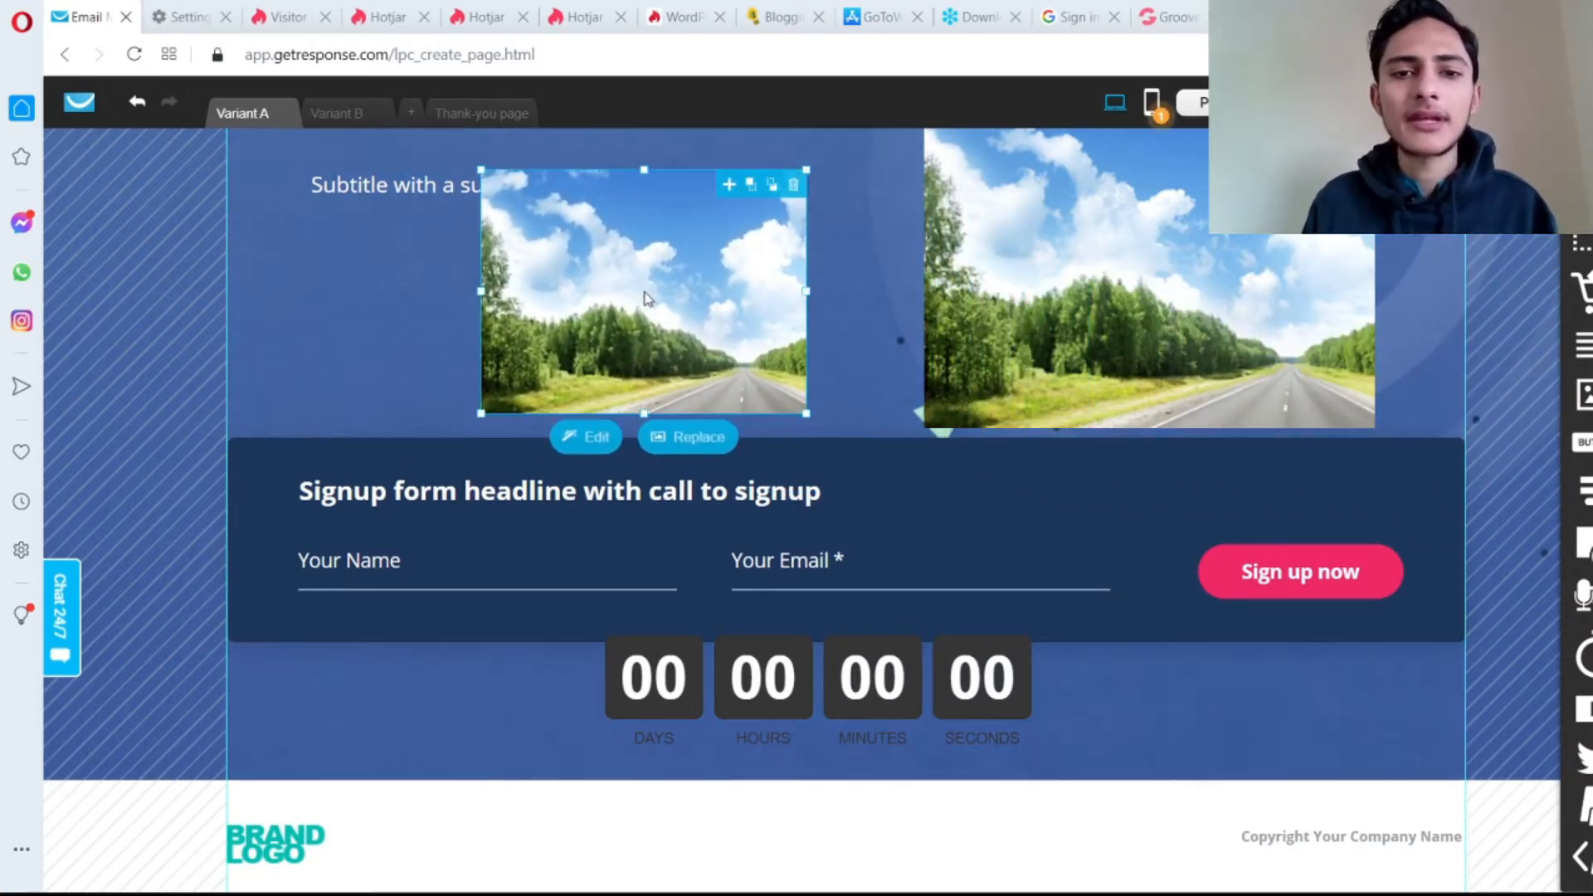
left_click(1583, 443)
left_click_drag(1512, 498, 822, 805)
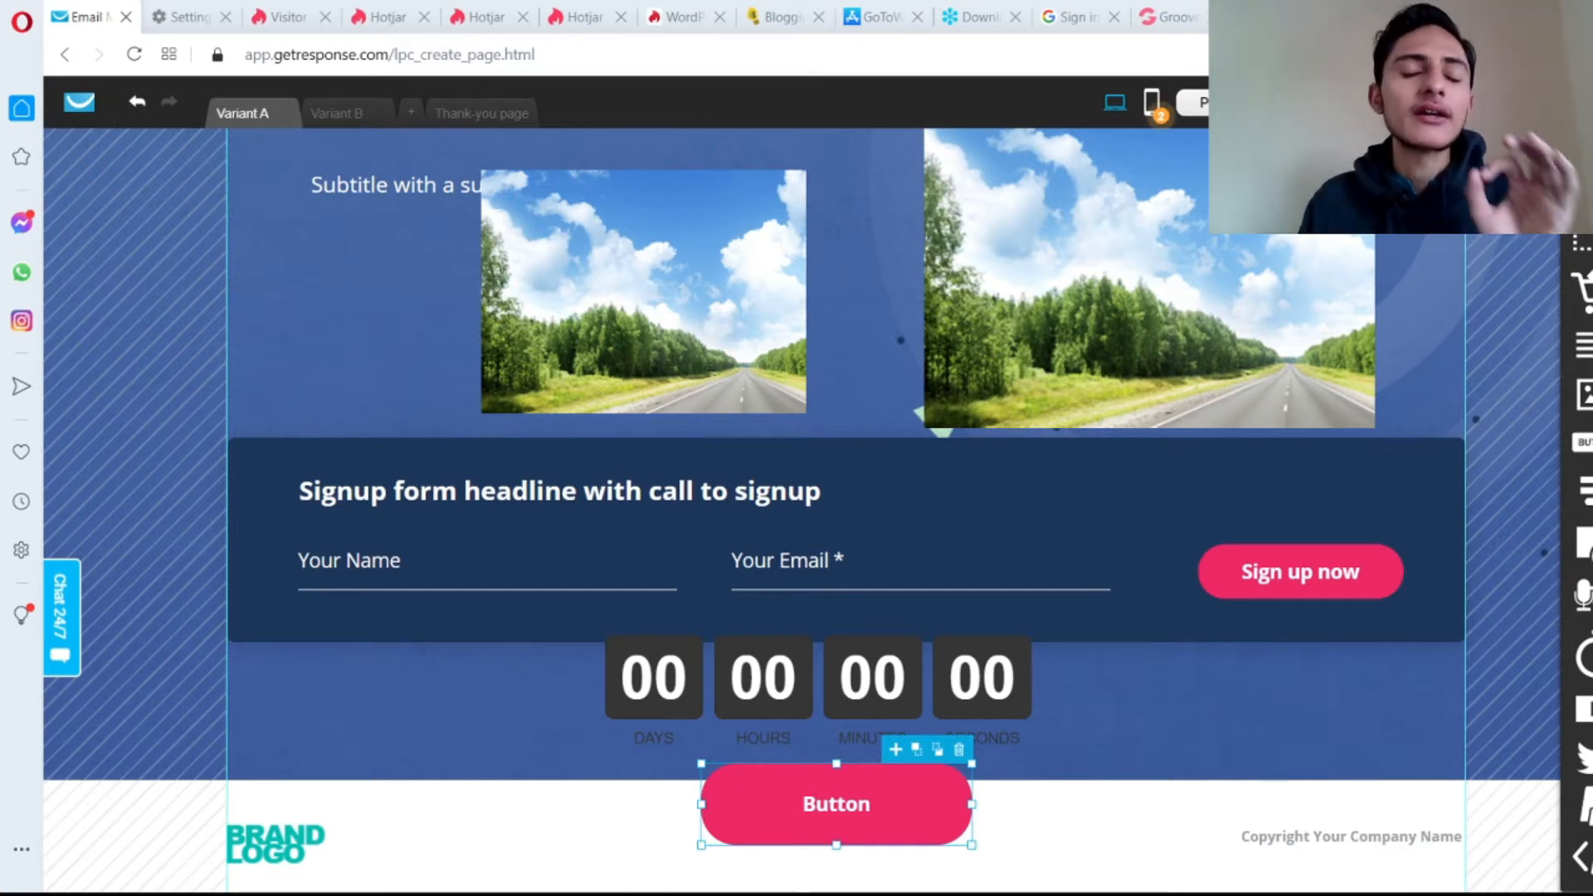
Reposition the smaller landscape image just above the signup form, between the subtitle and the larger image
scroll(802, 510, "up", 2)
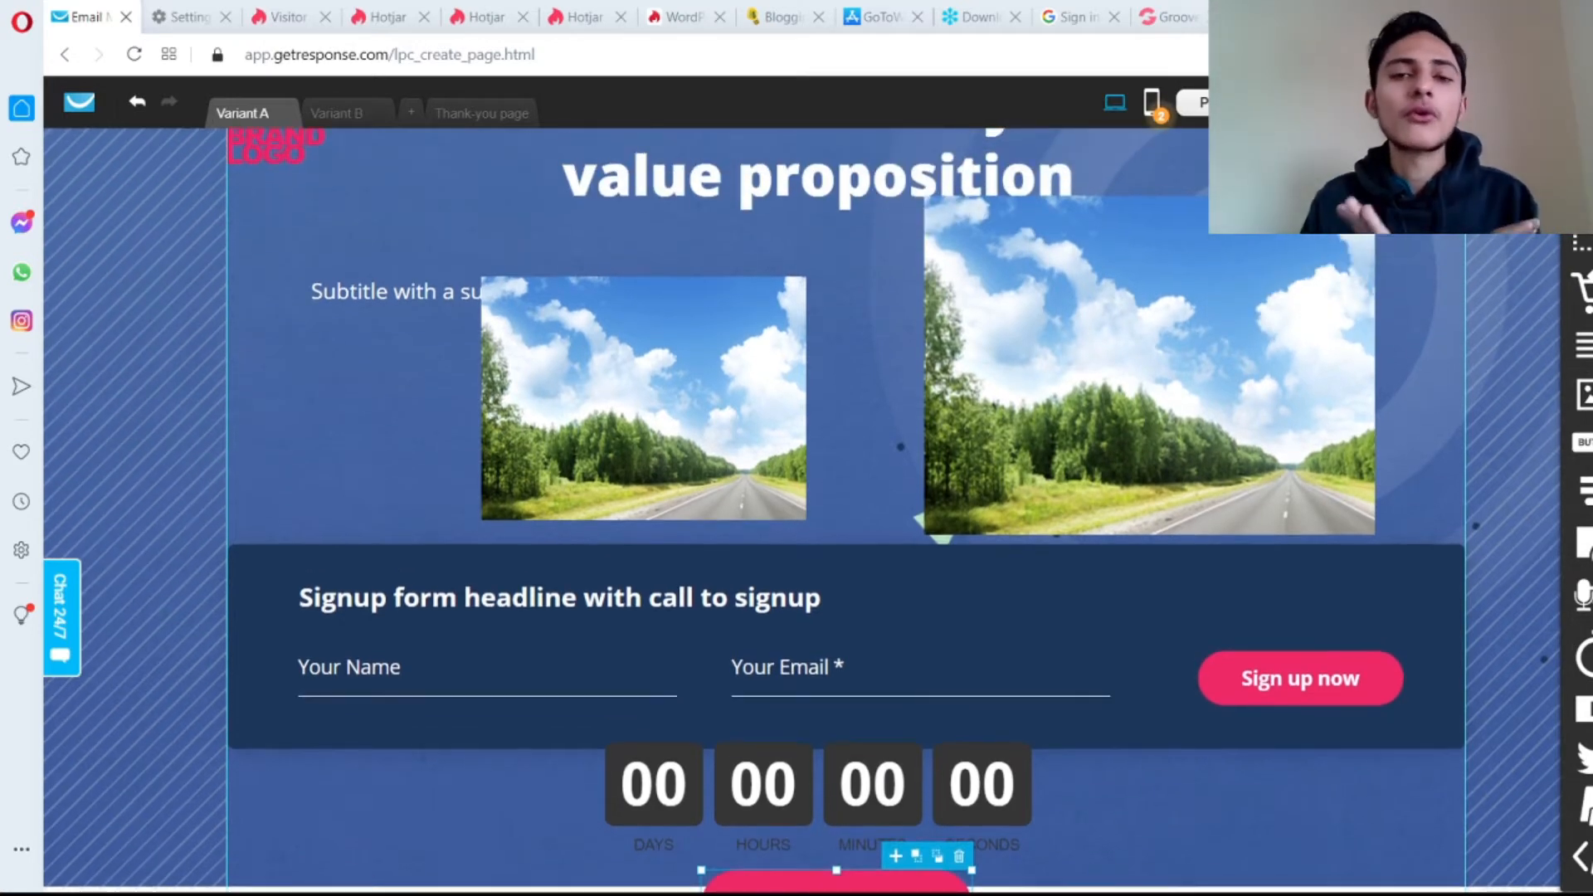
scroll(802, 510, "up", 1)
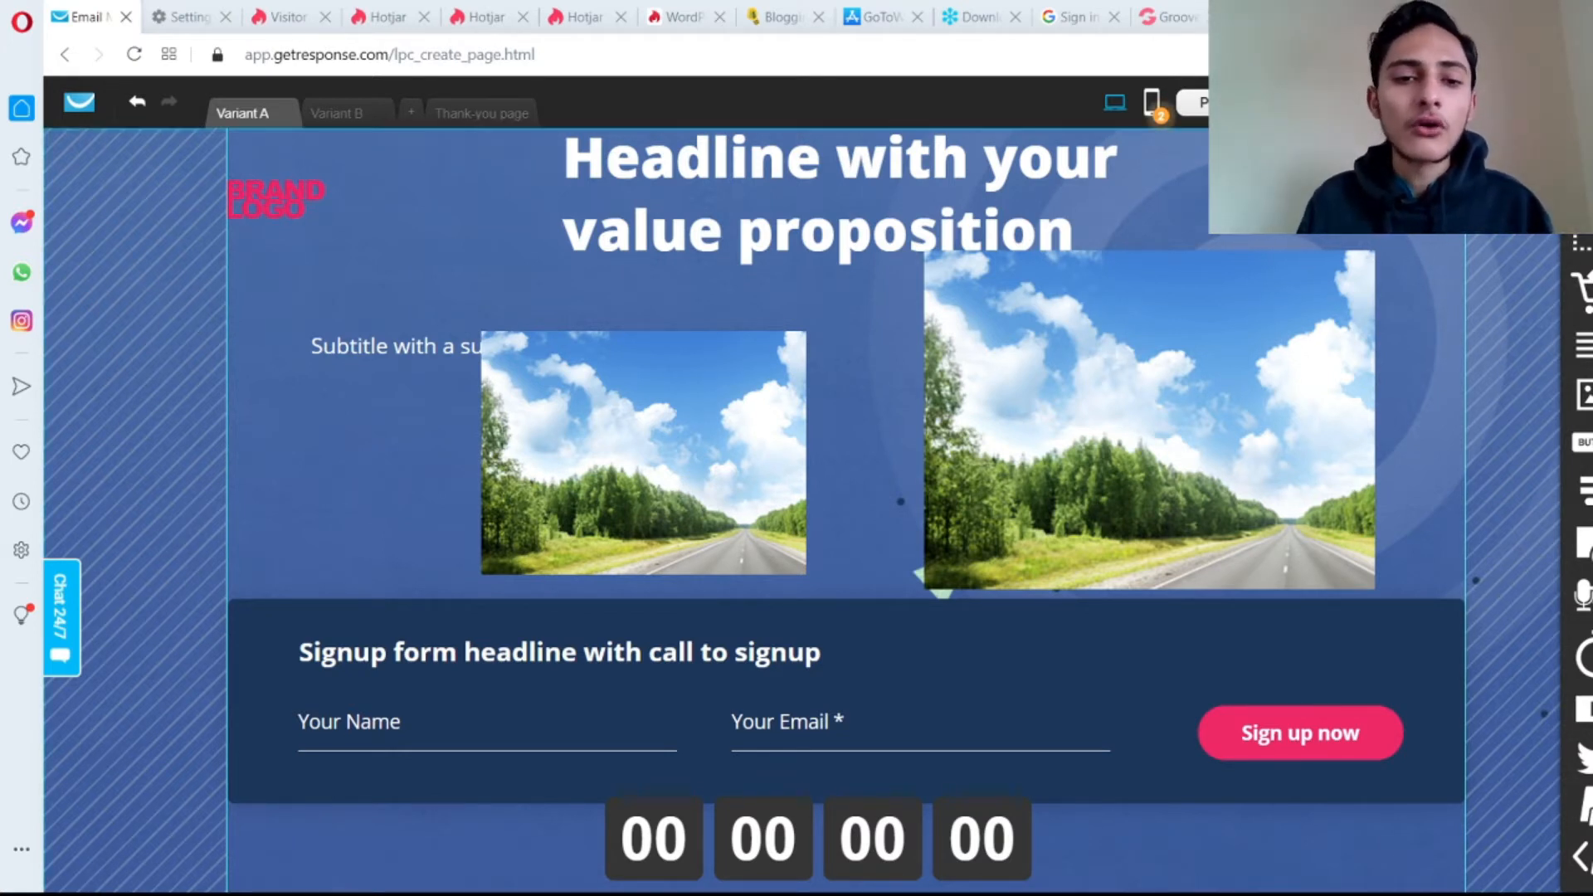
left_click_drag(676, 436, 790, 431)
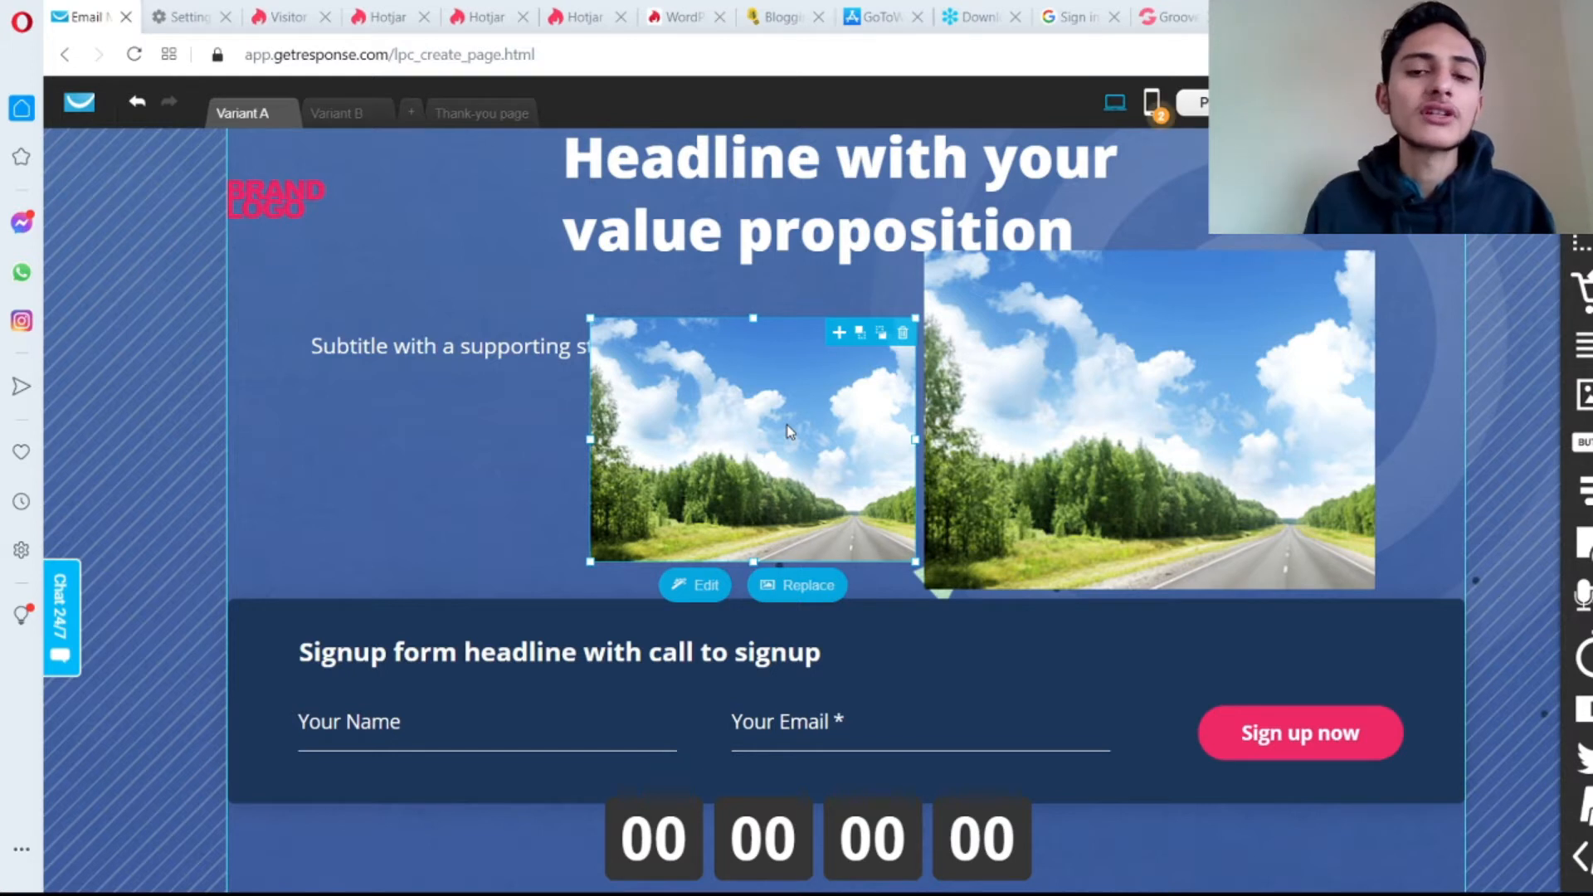
left_click_drag(790, 432, 709, 452)
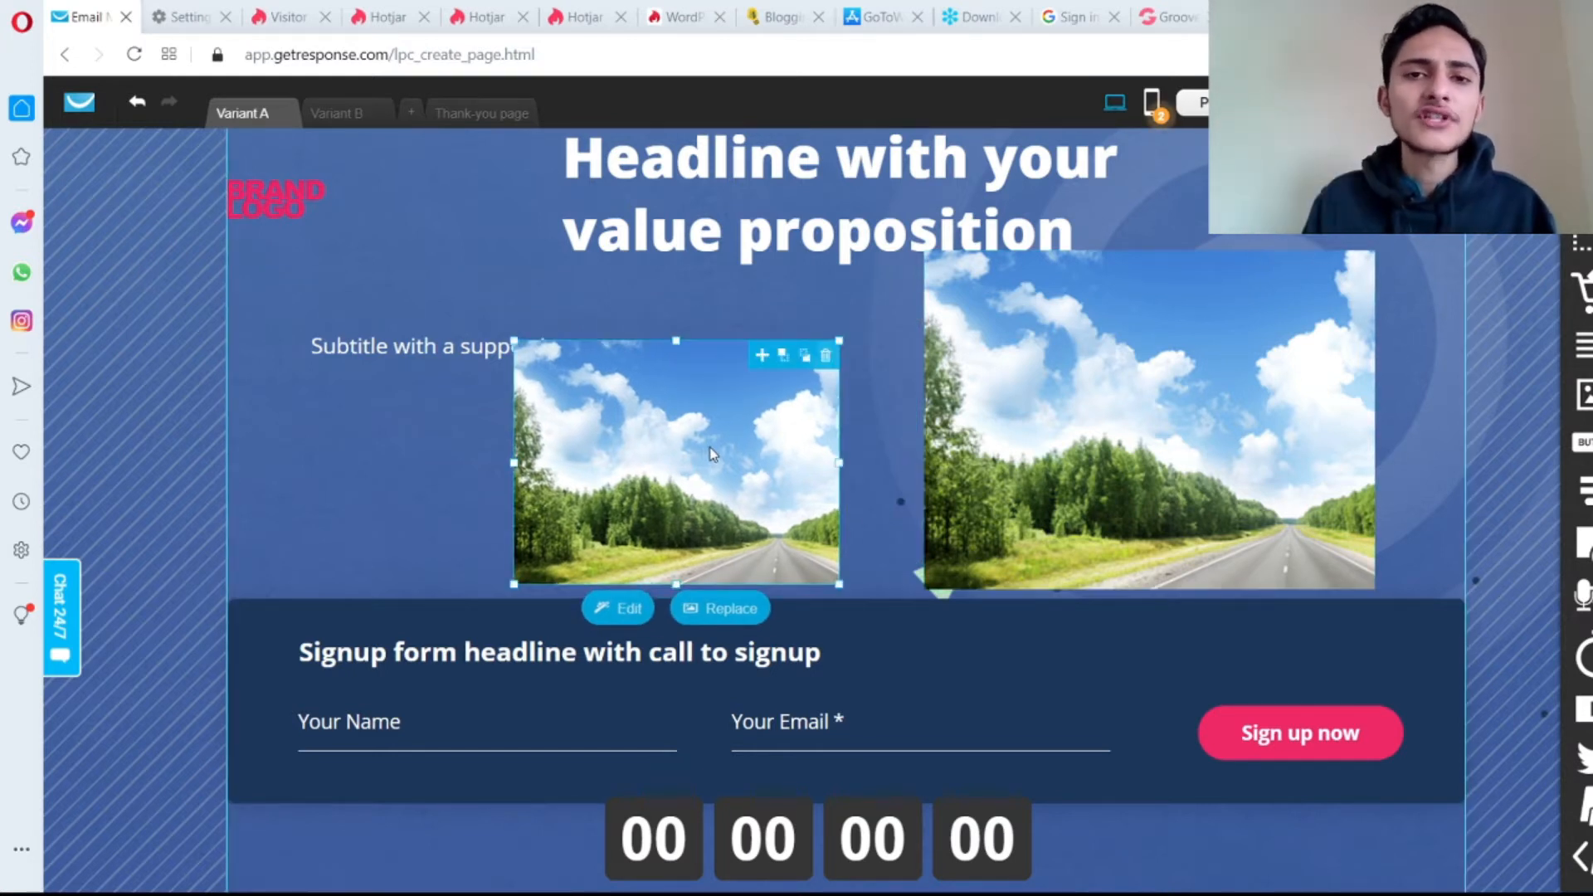
left_click_drag(709, 452, 737, 462)
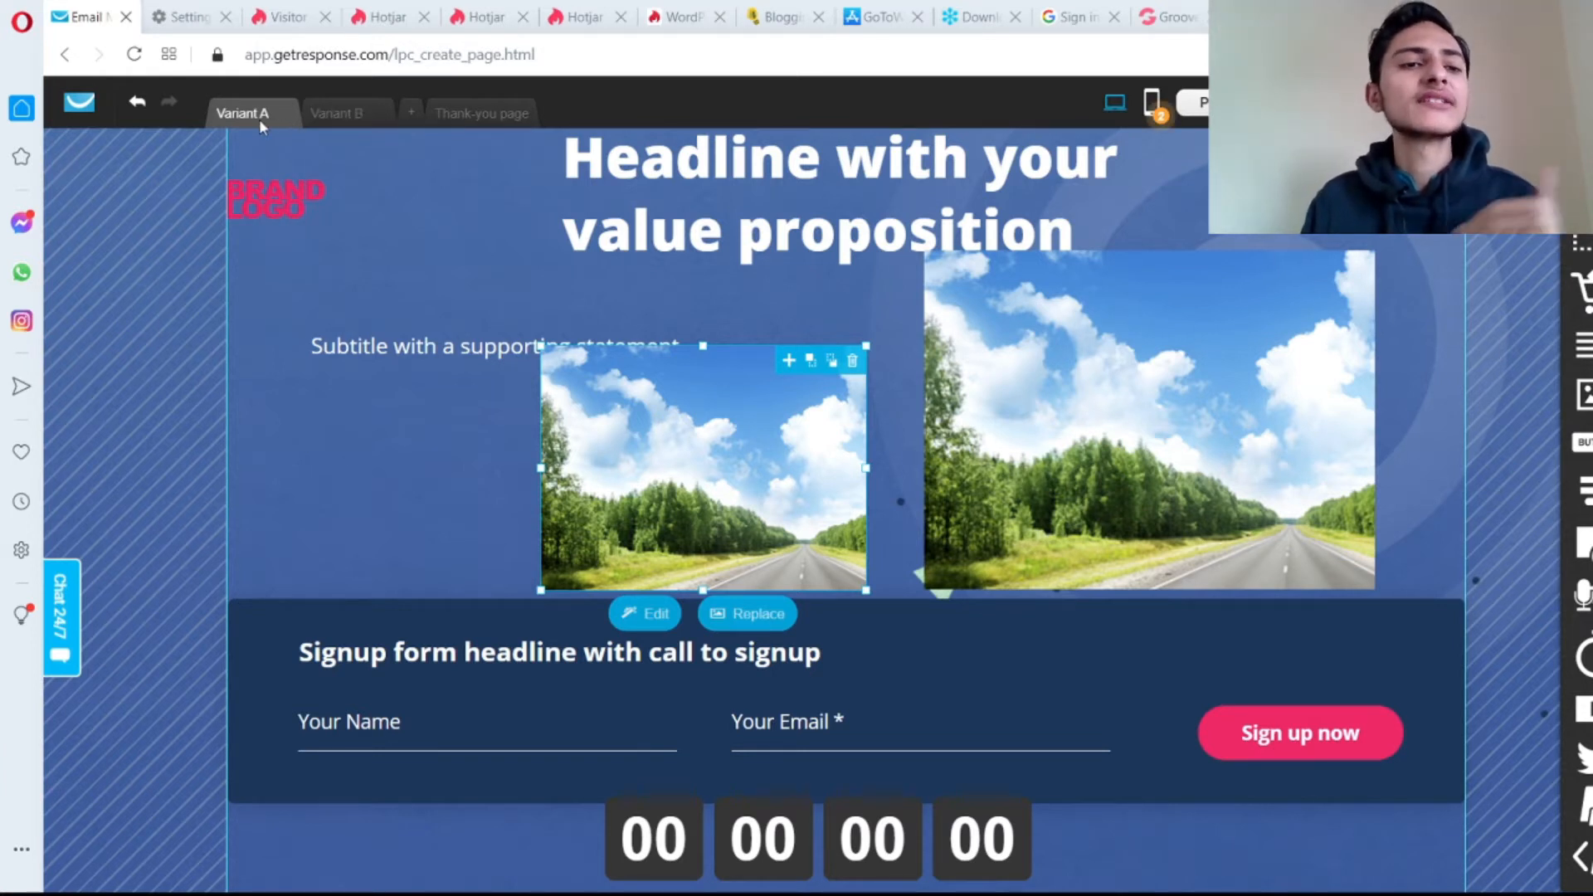
Compare the layouts, headlines and signup buttons of Variant A and Variant B
left_click(341, 114)
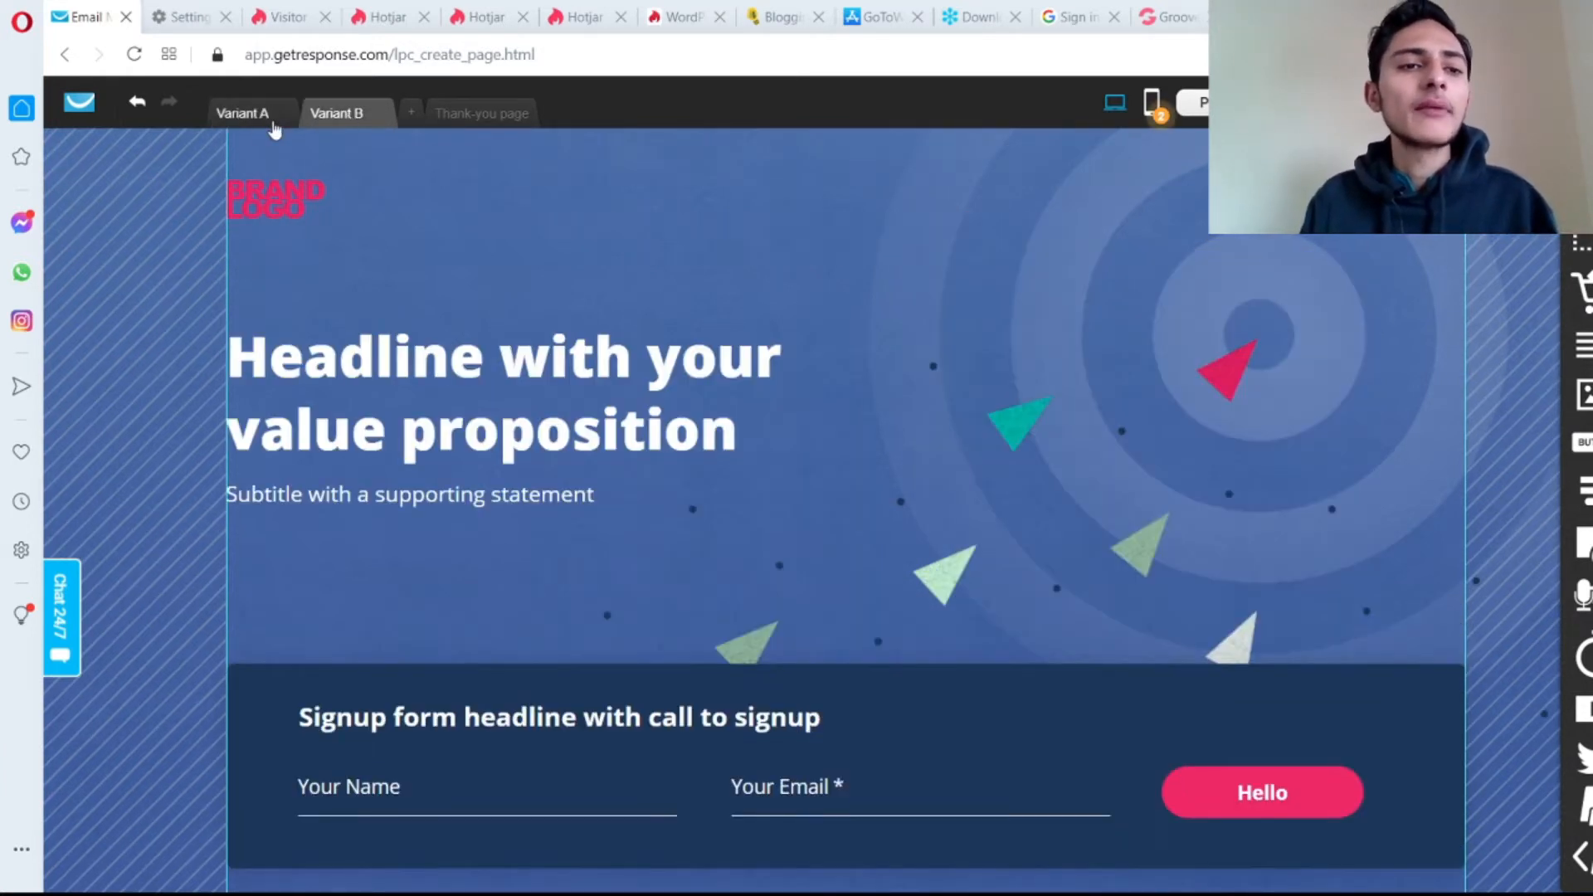
left_click(258, 125)
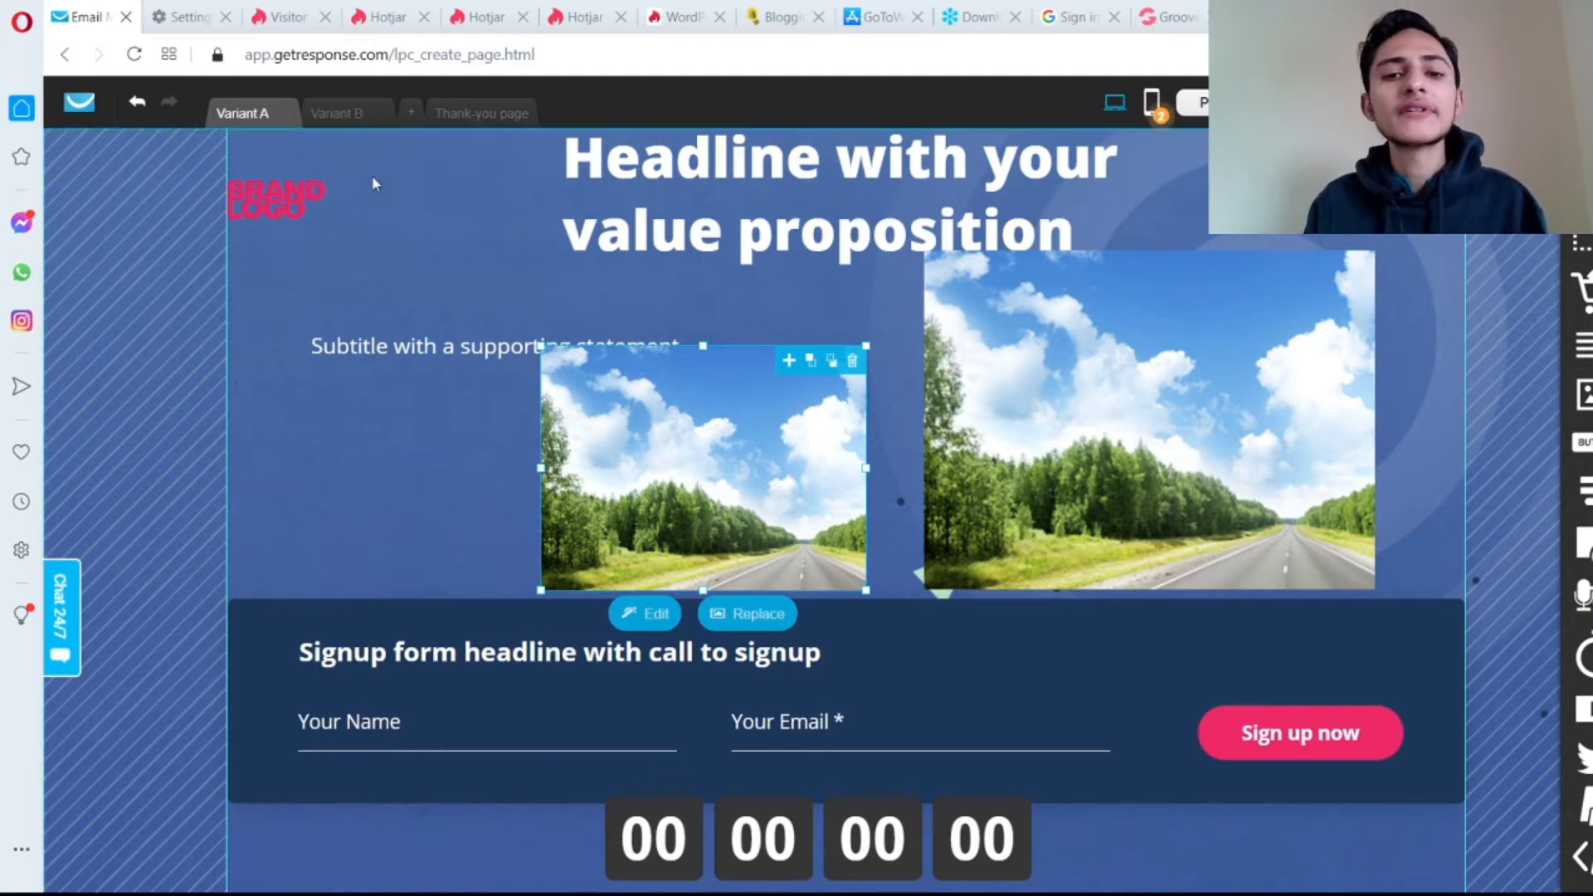
left_click(346, 117)
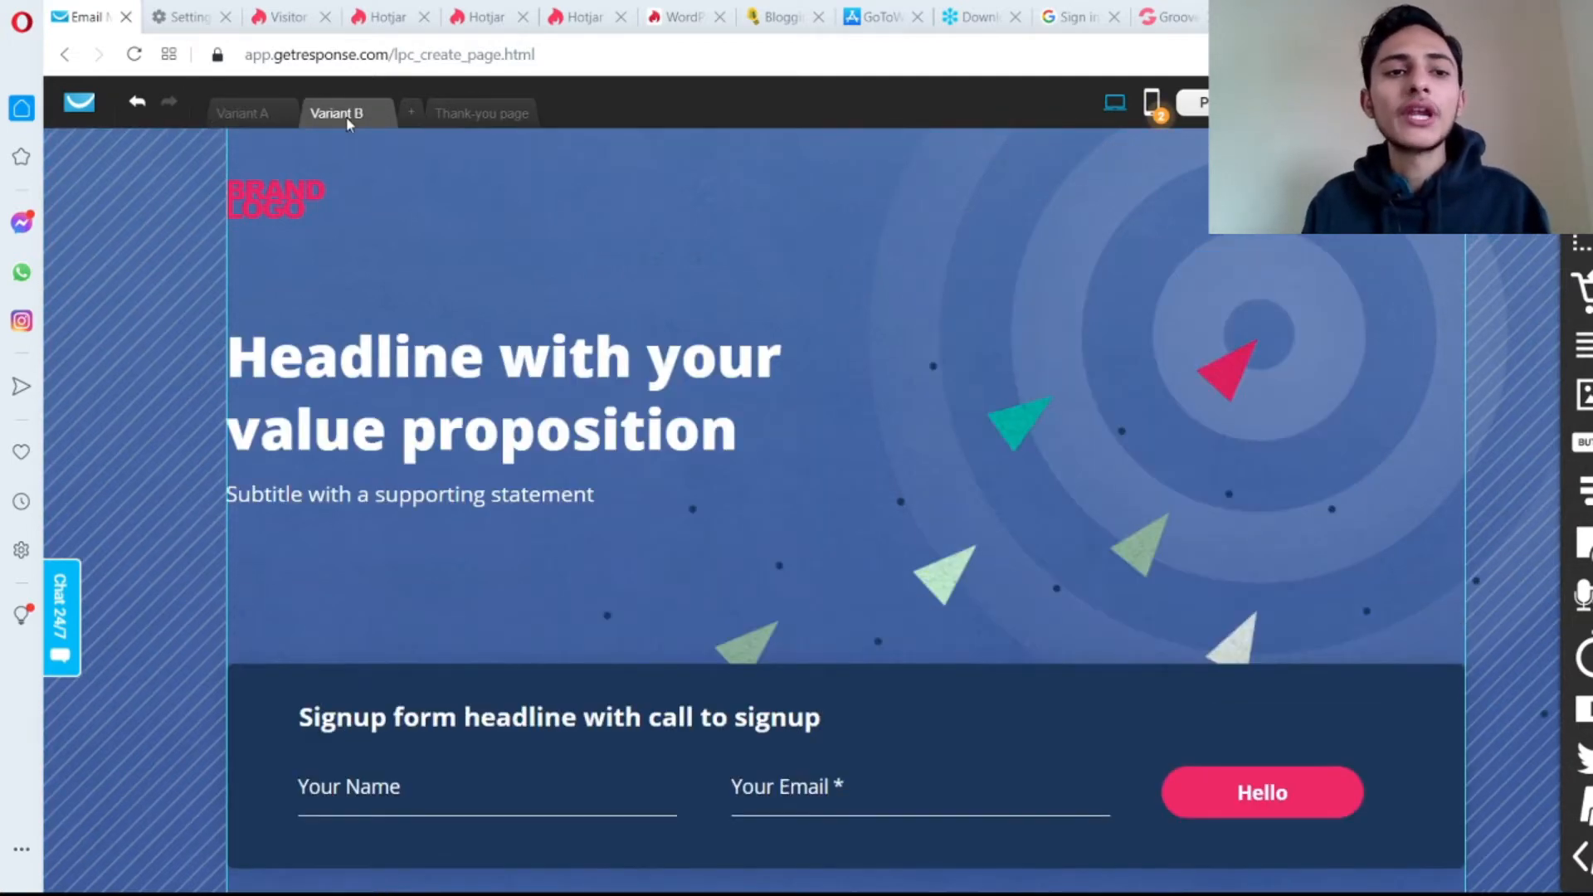
left_click(264, 116)
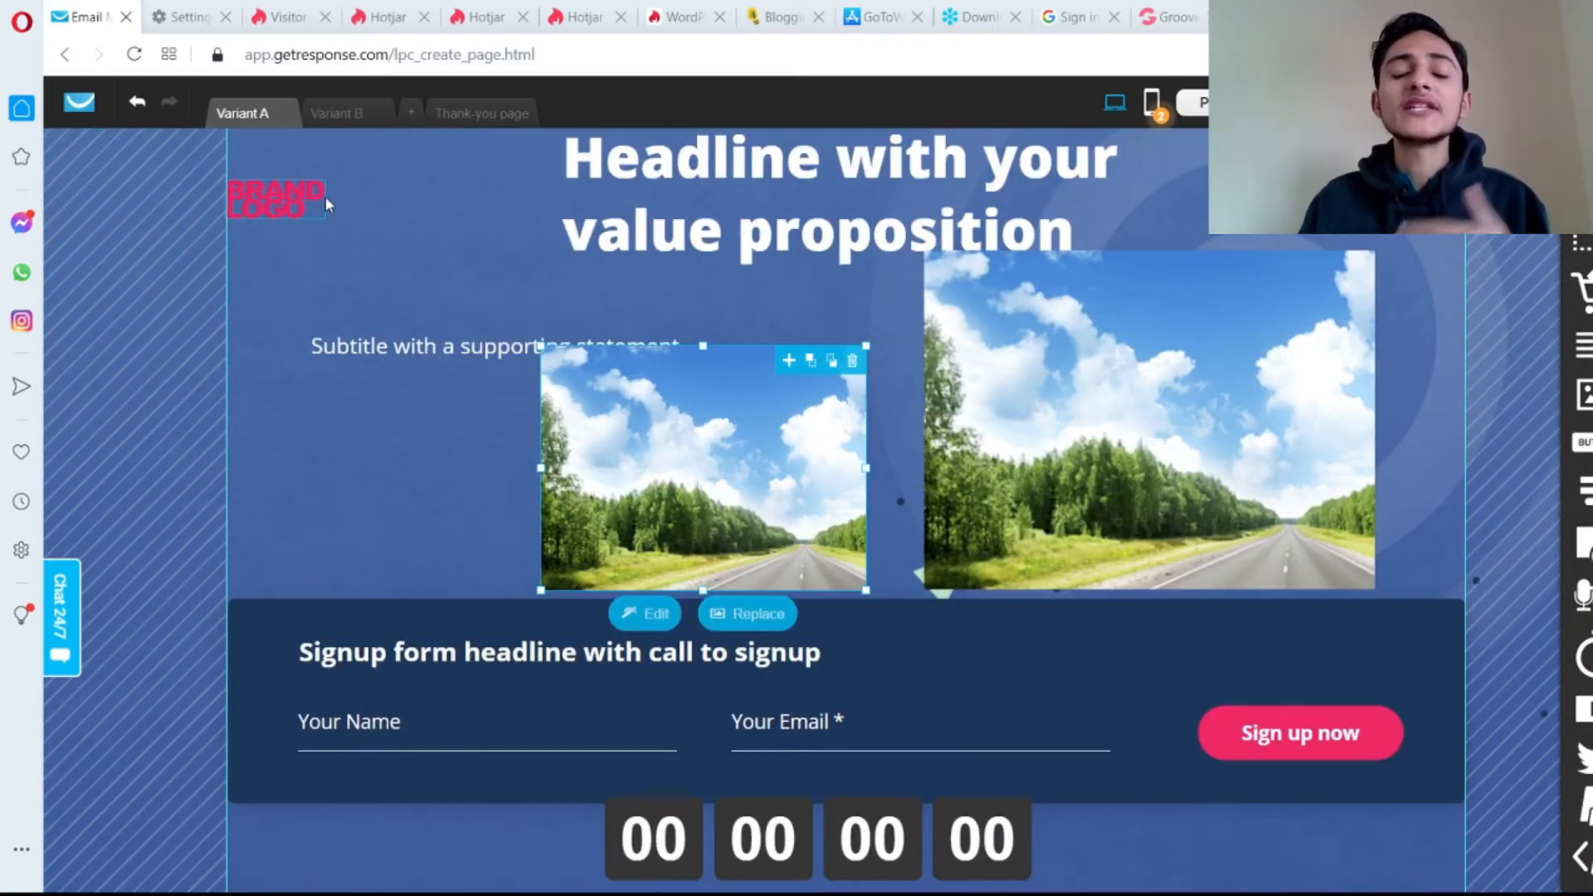
left_click(357, 118)
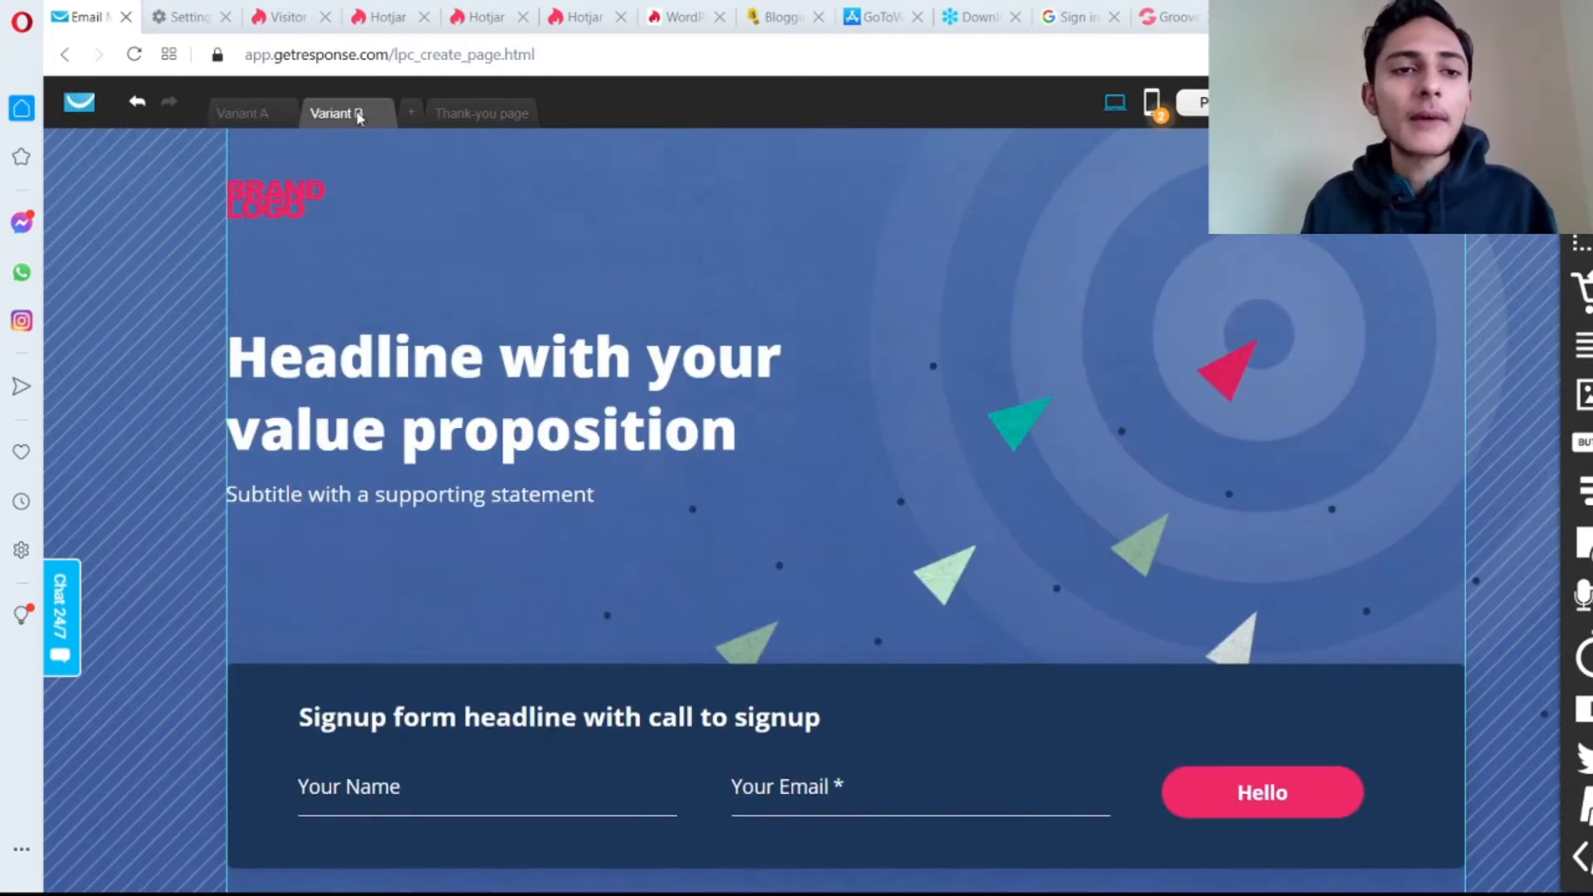
left_click(245, 115)
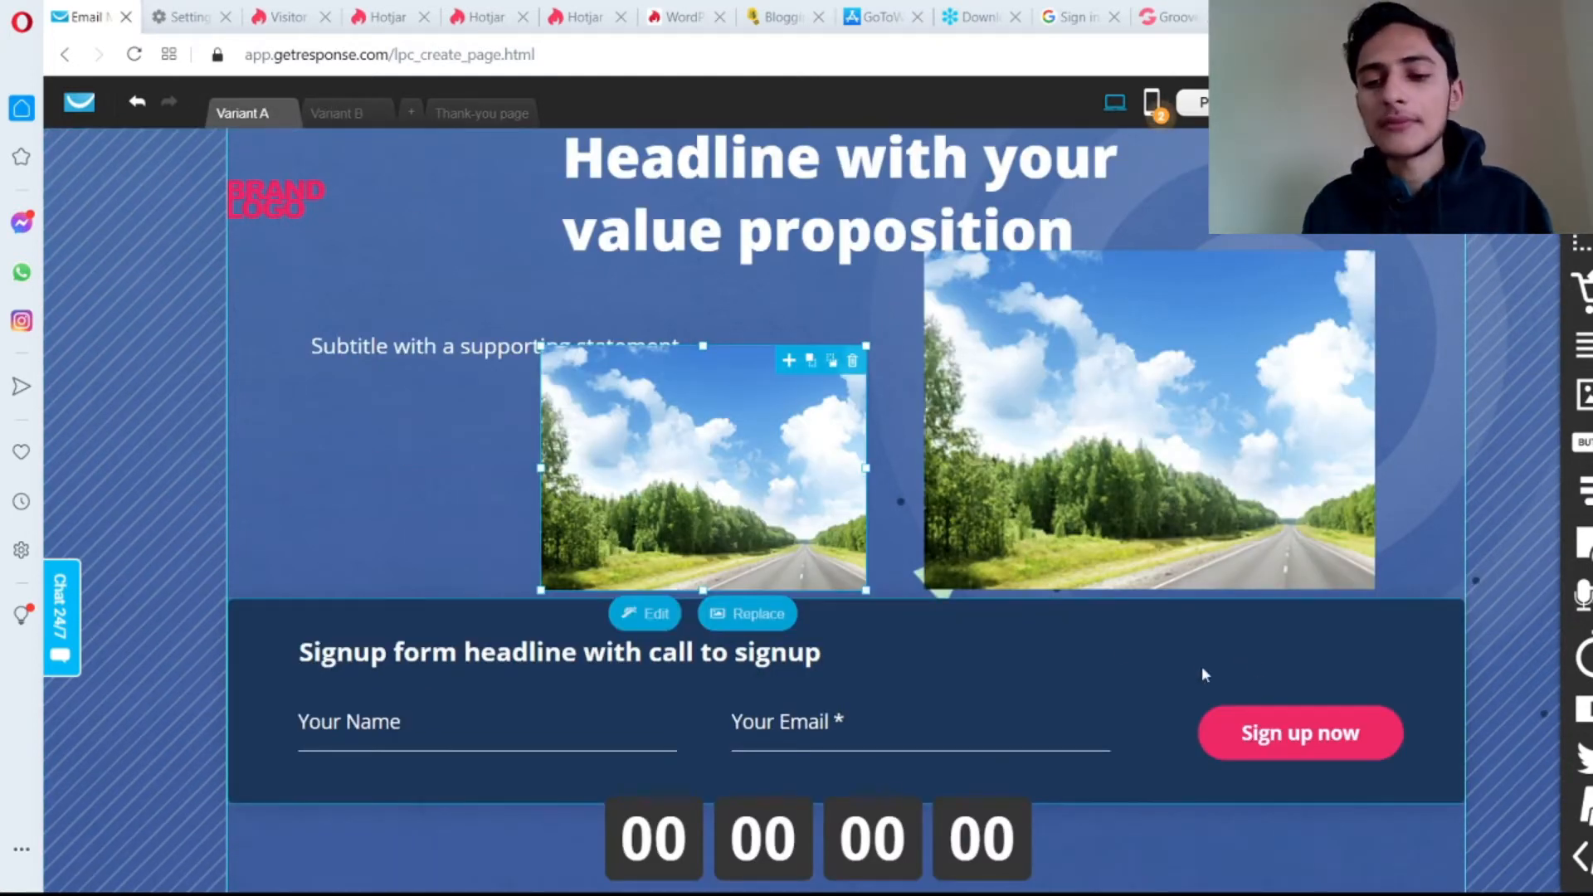
On the thank-you page, move the headline up to the logo's level and the next-steps text up beneath it
left_click(473, 116)
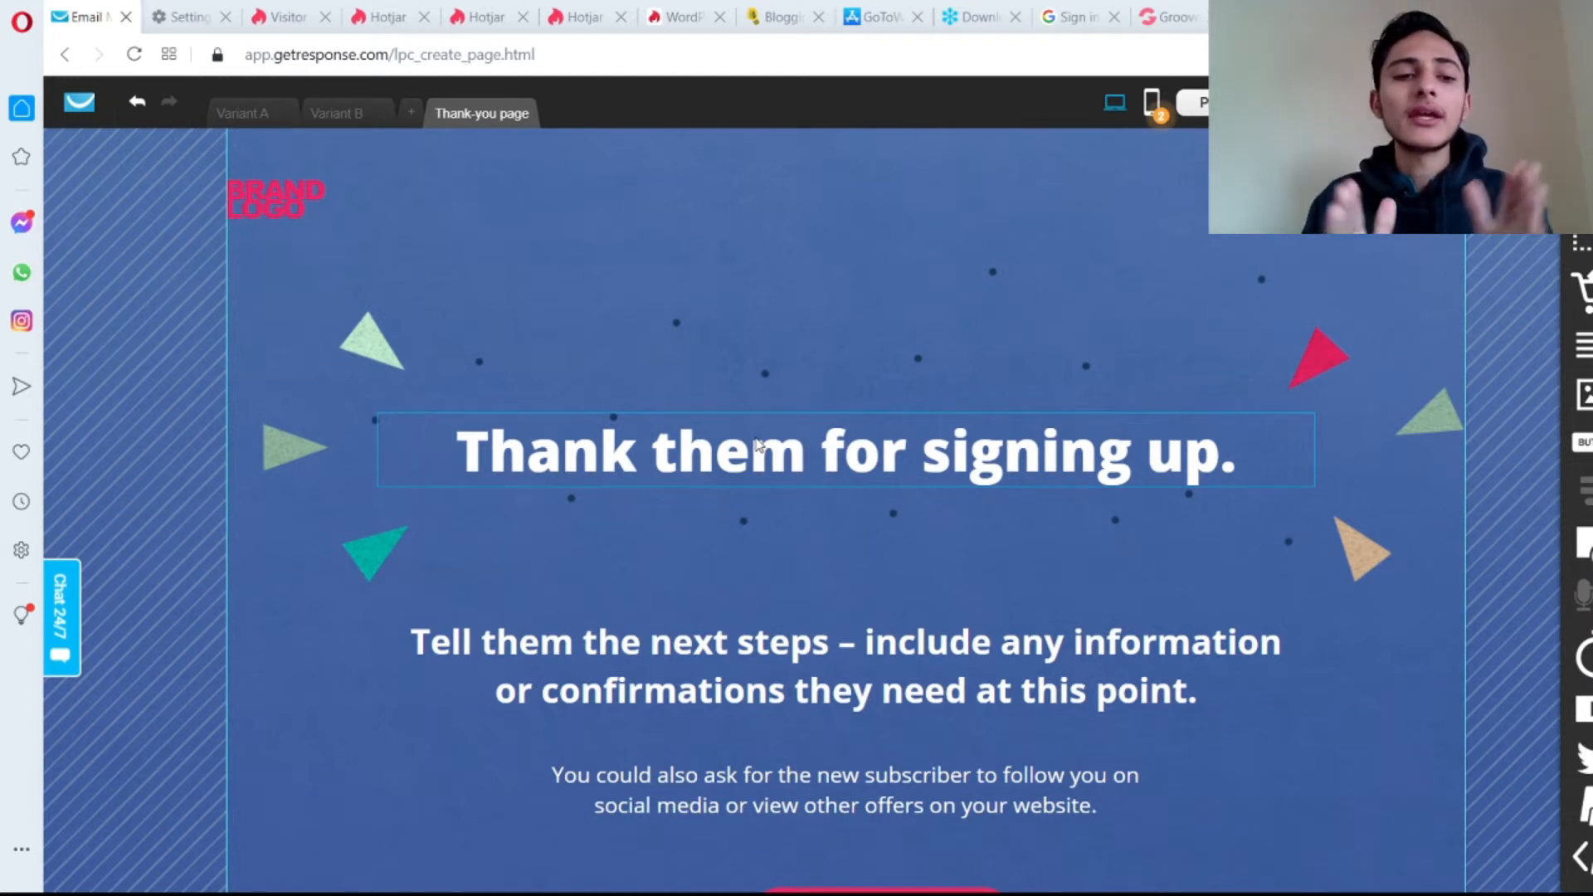
left_click_drag(757, 445, 757, 260)
left_click(842, 619)
left_click_drag(842, 619, 831, 387)
left_click_drag(1254, 264, 1255, 234)
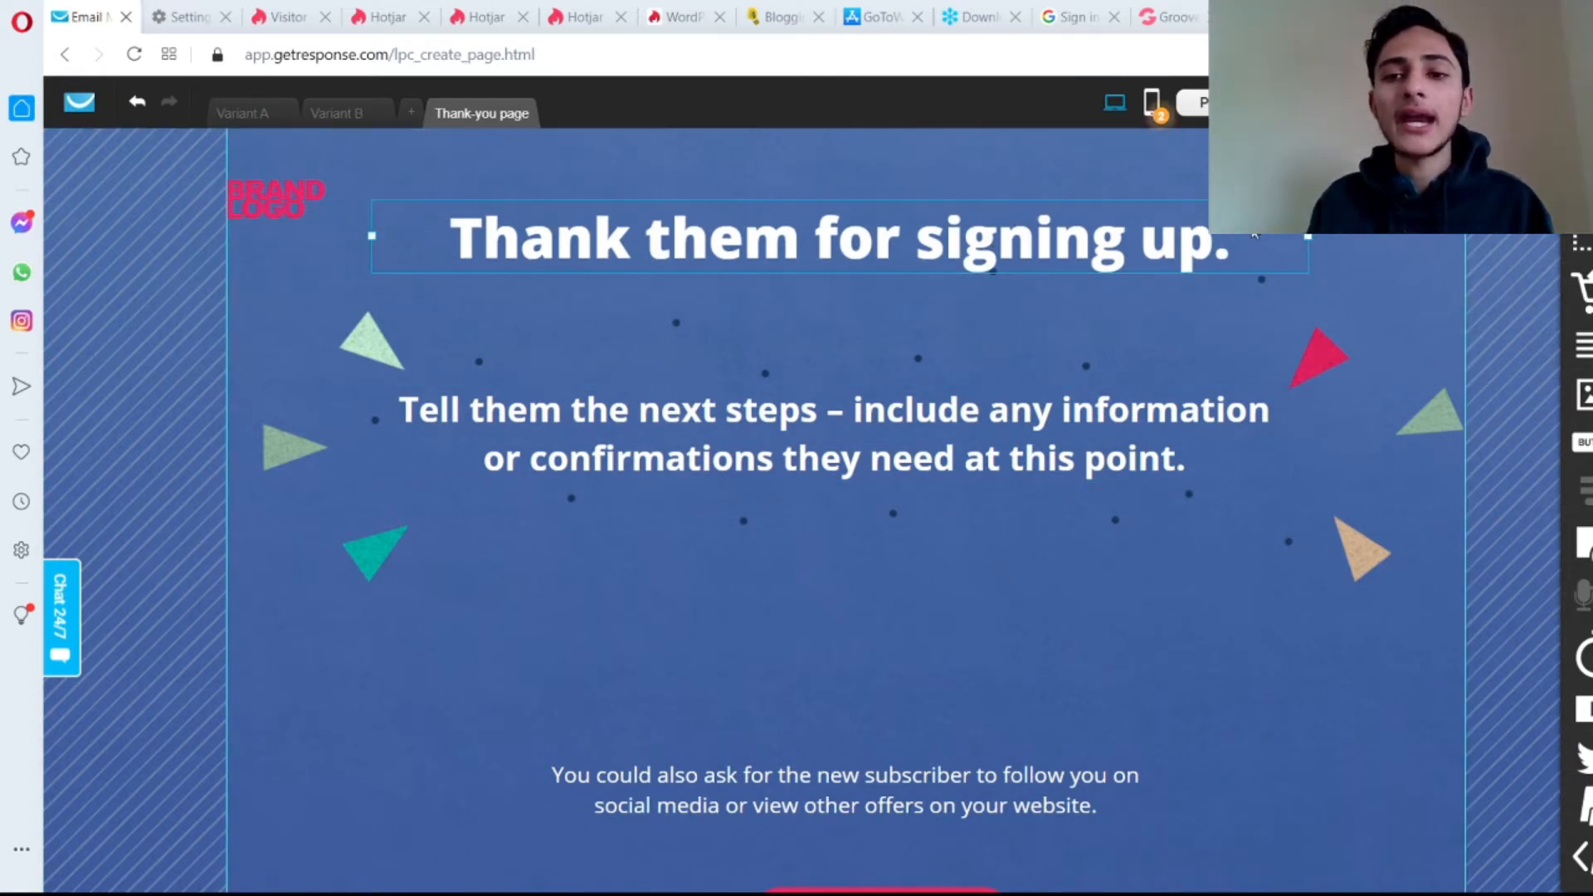
Replace the thank-you page headline with "Wait!! Watch this video"
double_click(1227, 253)
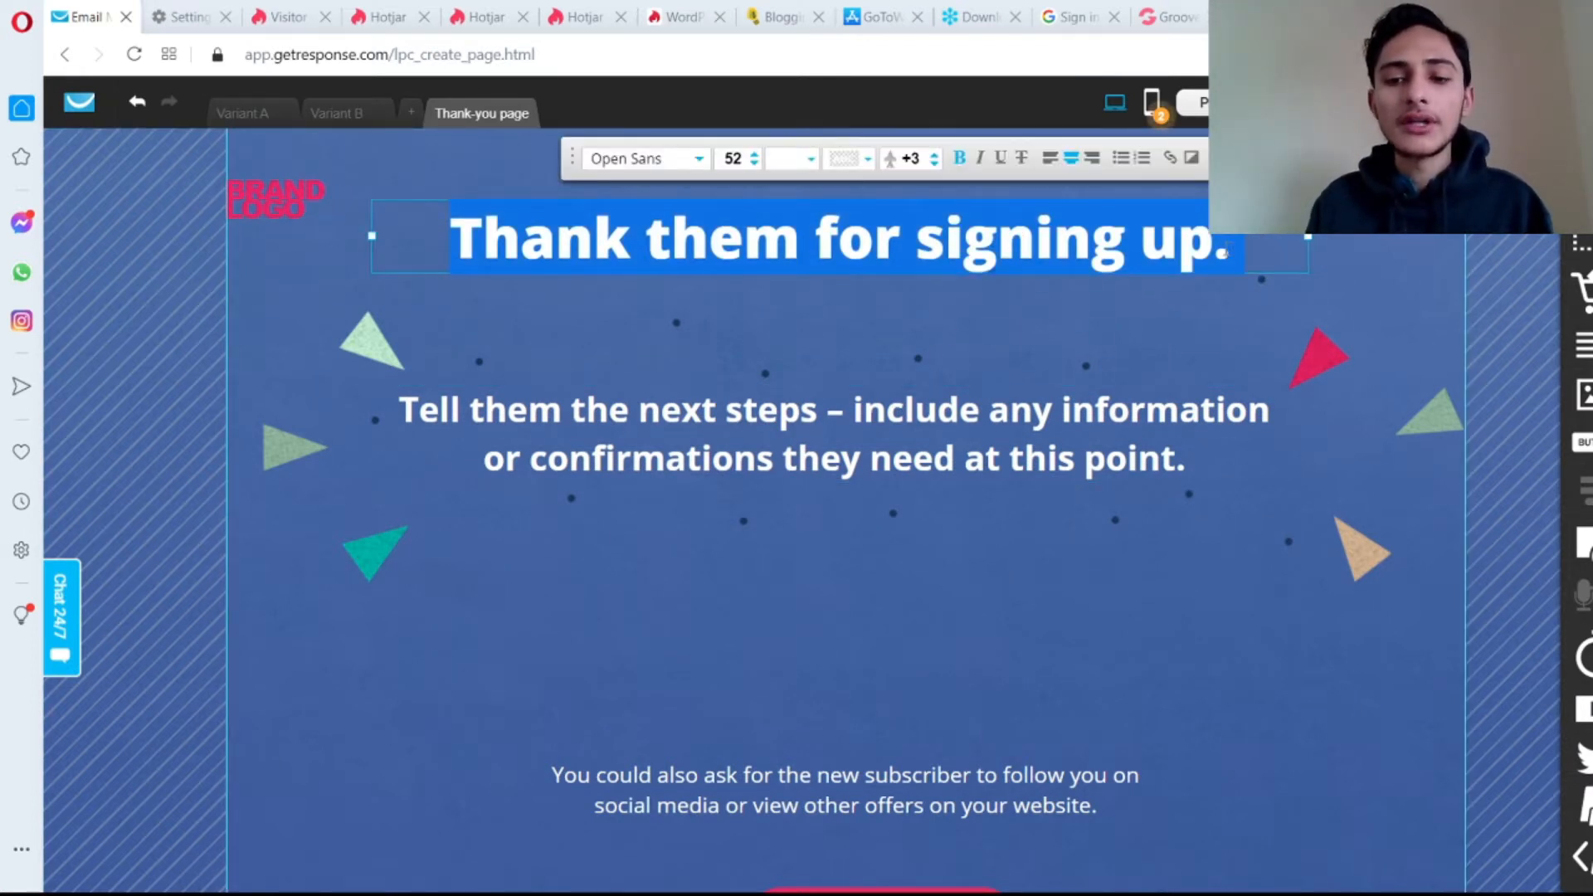
key("BackSpace")
type("Wait")
type(" !1")
key("BackSpace")
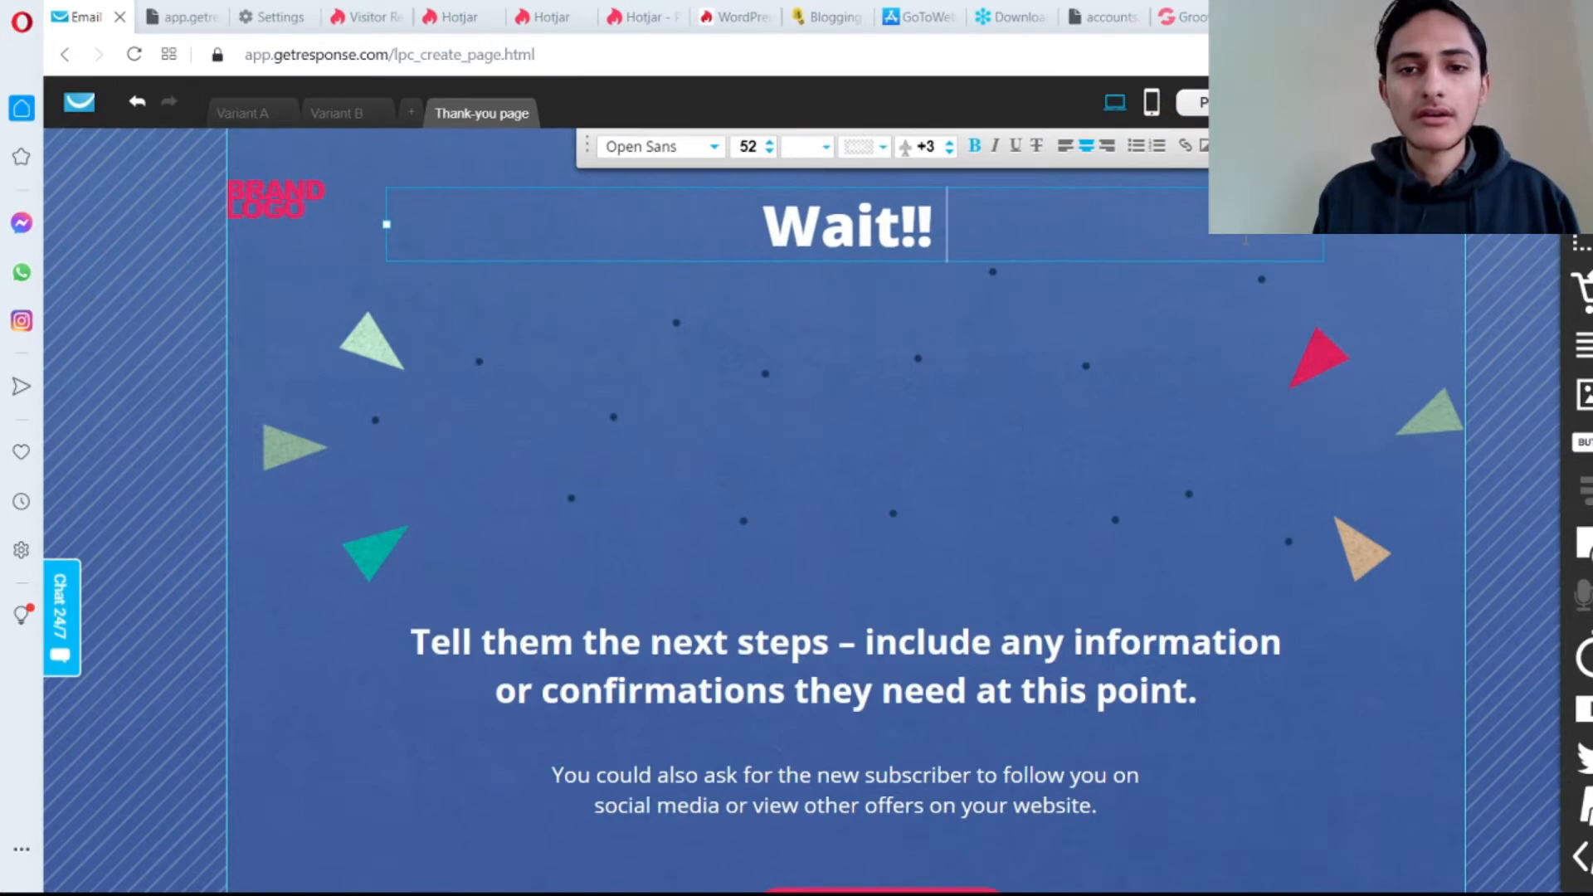
type("Watch")
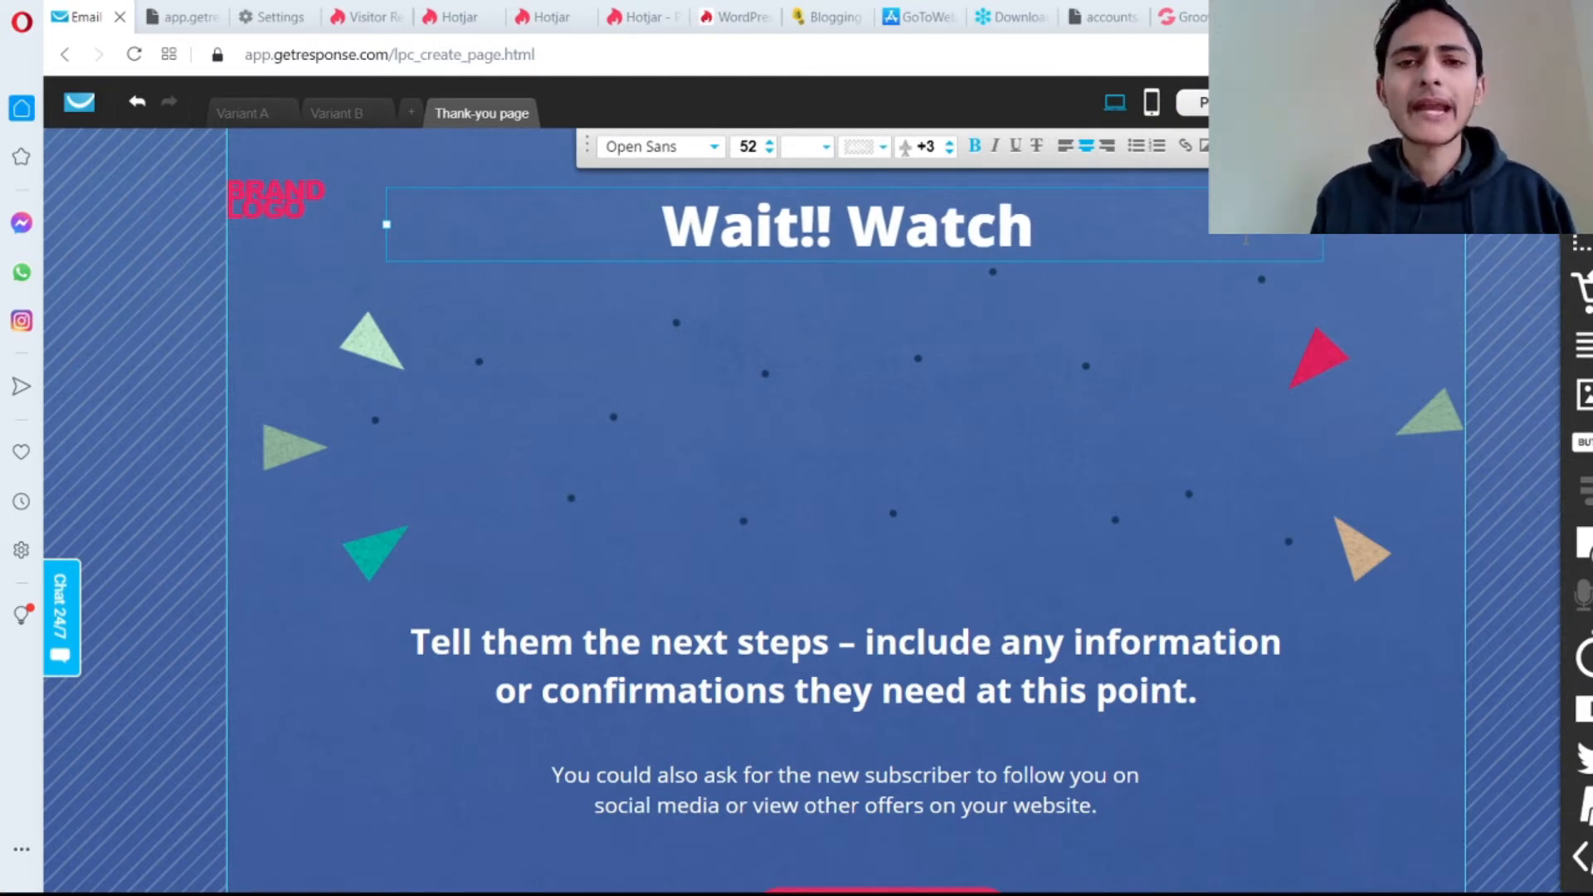
type(" this video")
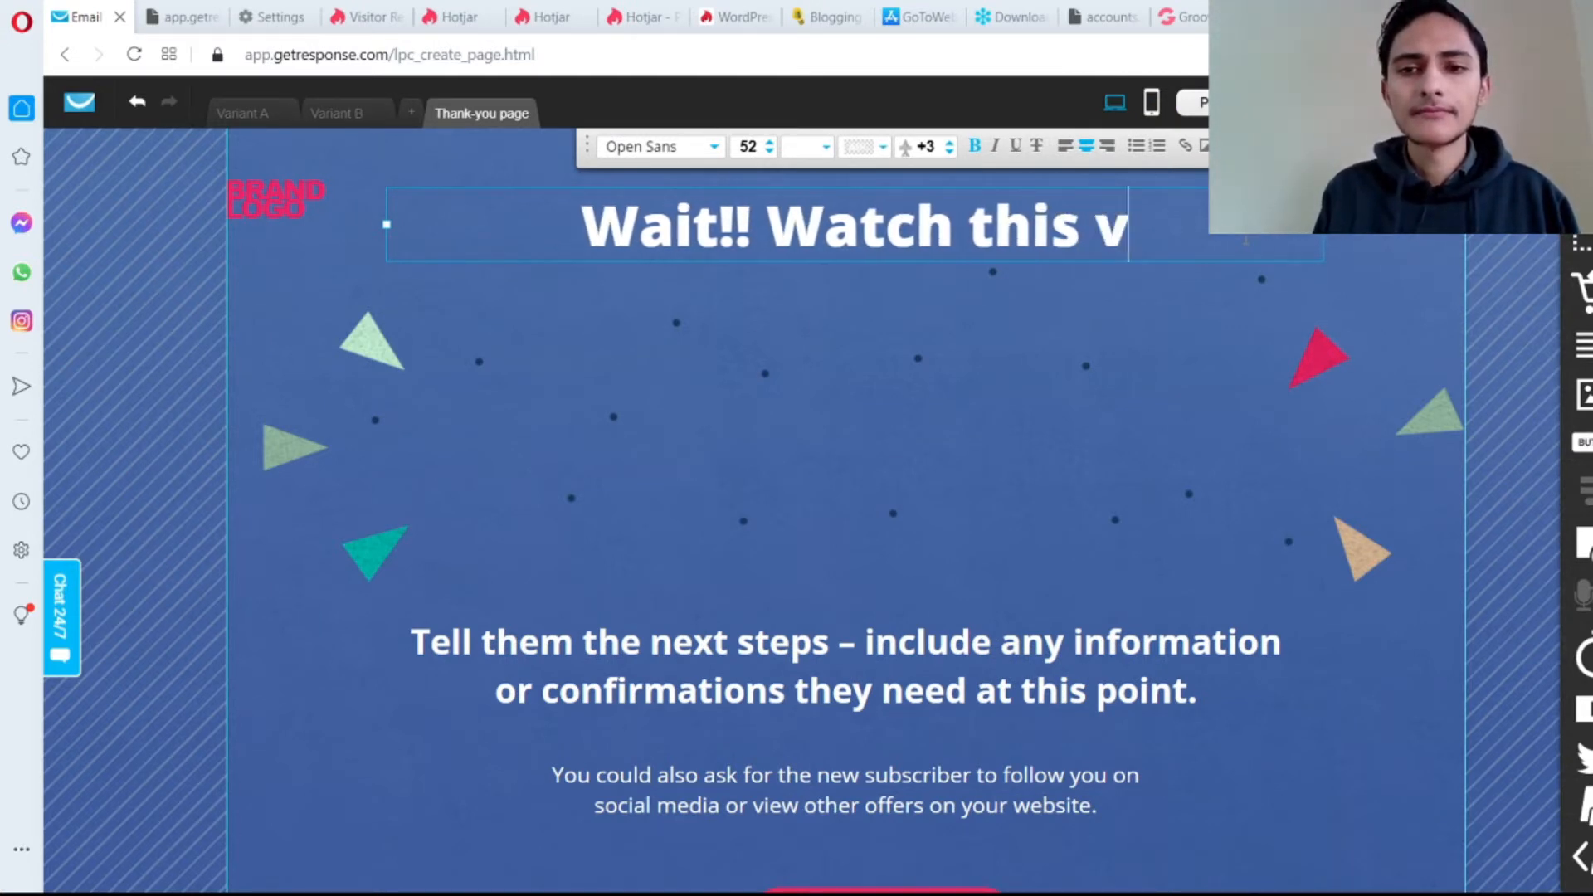
left_click(1171, 345)
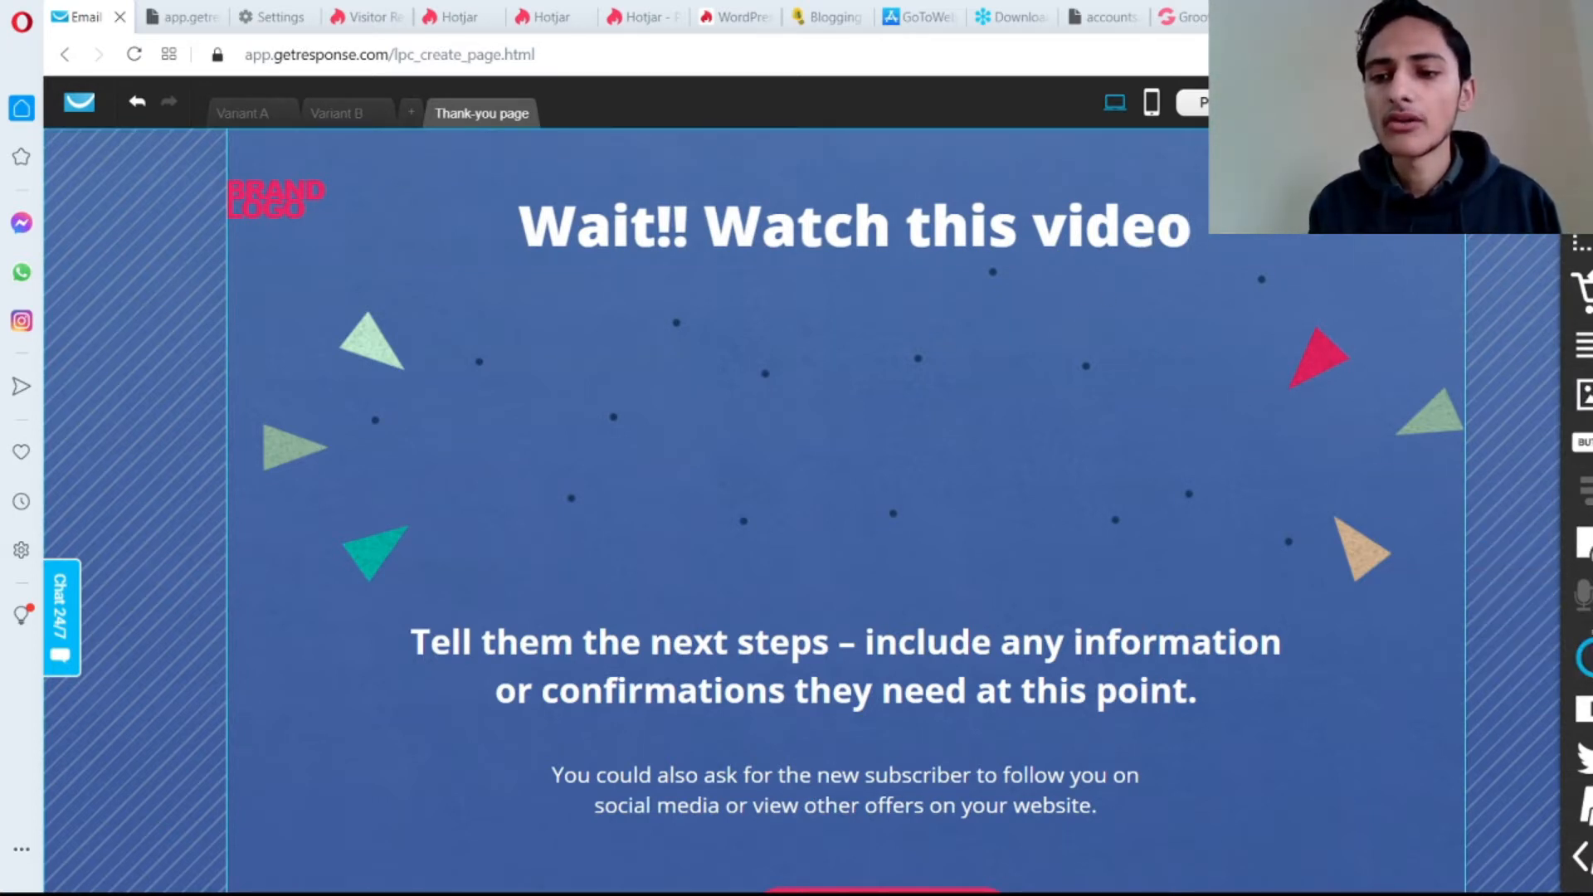
Add a video element centred between the headline and the next-steps text on the thank-you page
left_click_drag(1580, 709, 792, 428)
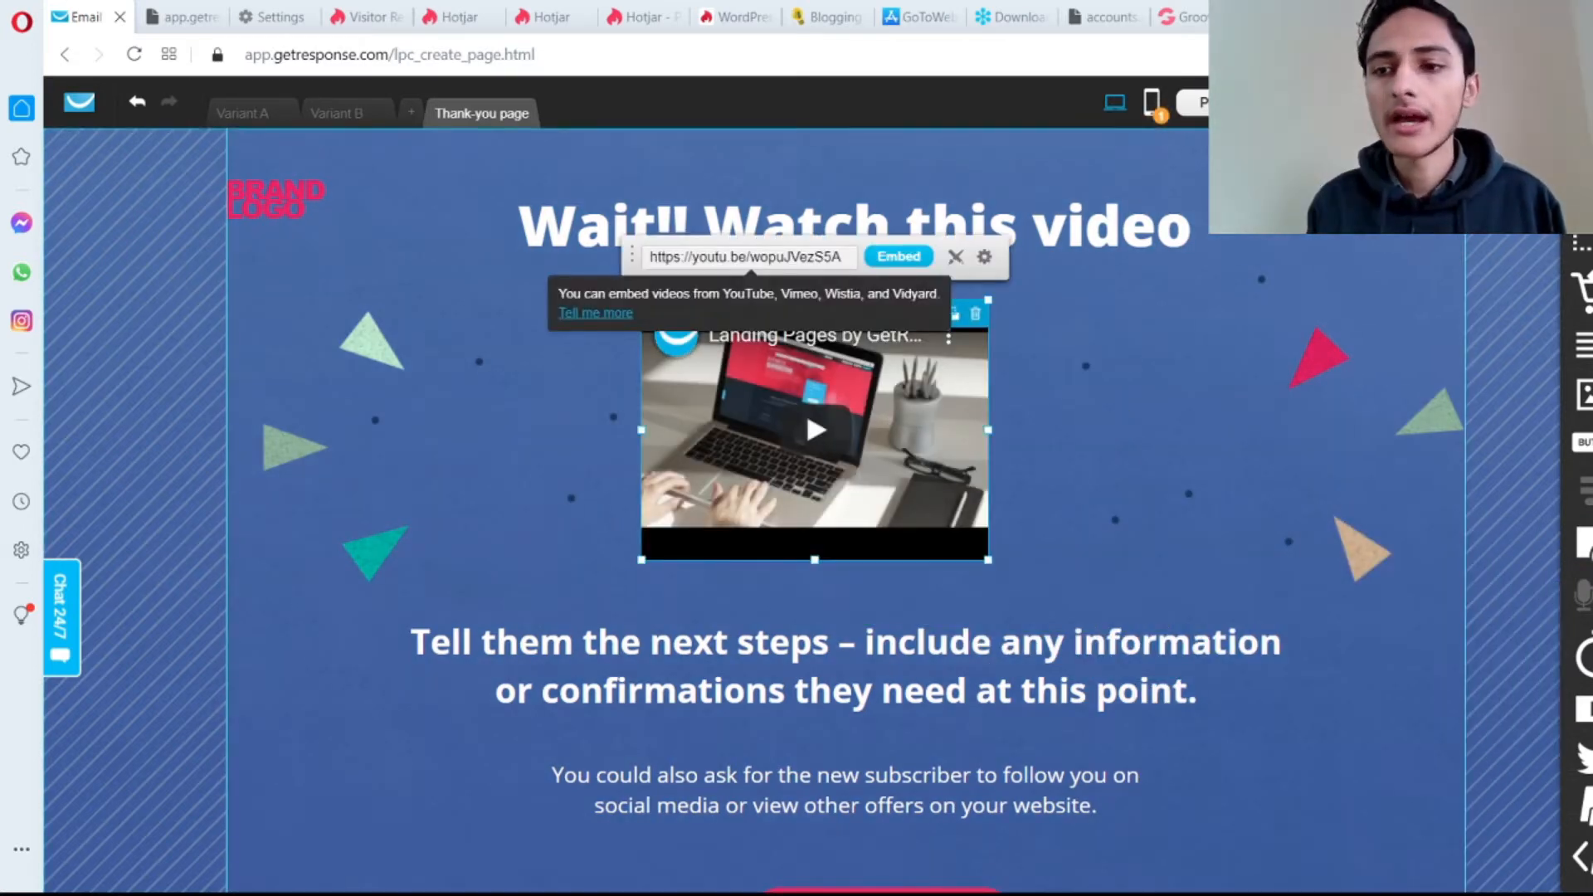
scroll(1123, 380, "down", 1)
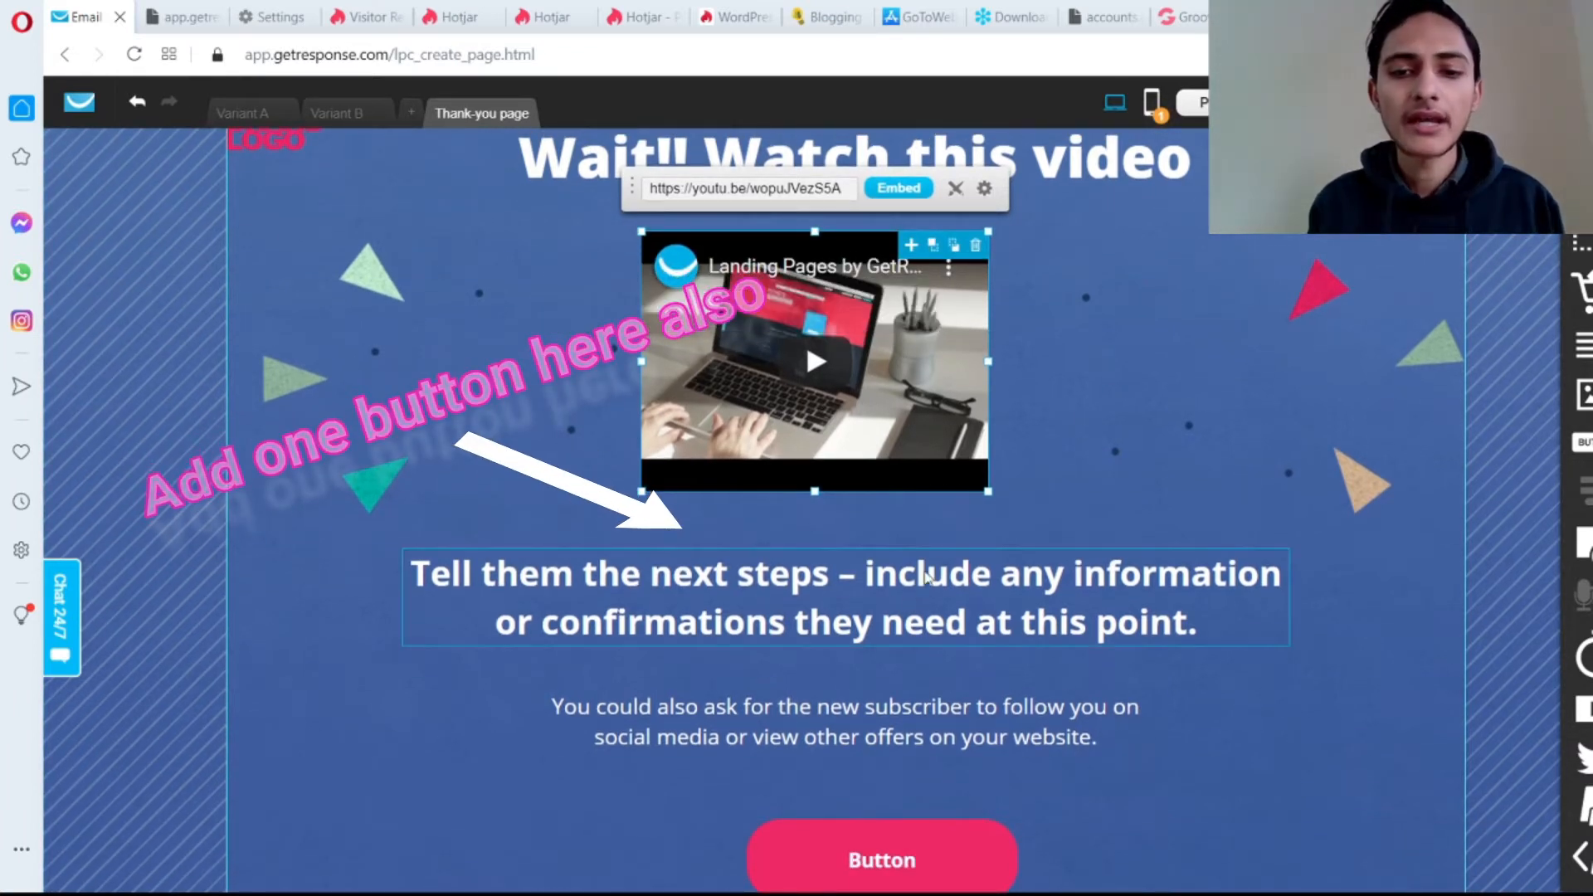
Move the thank-you page's button slightly to the left and open its label for editing
left_click(940, 571)
scroll(940, 571, "down", 1)
scroll(1095, 546, "down", 1)
scroll(1095, 546, "up", 1)
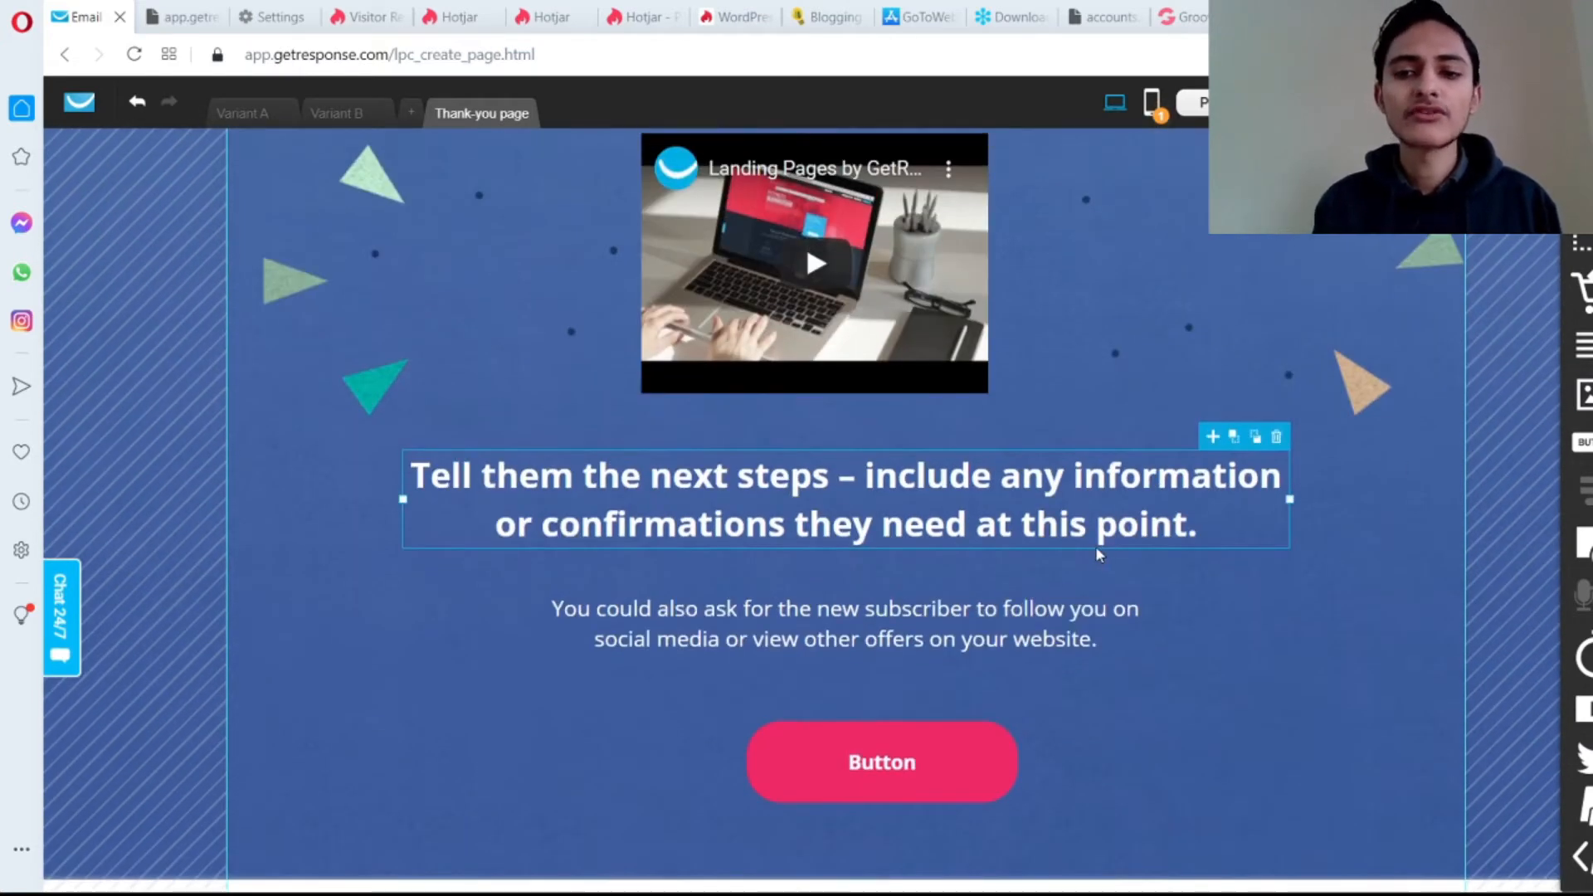
left_click(881, 797)
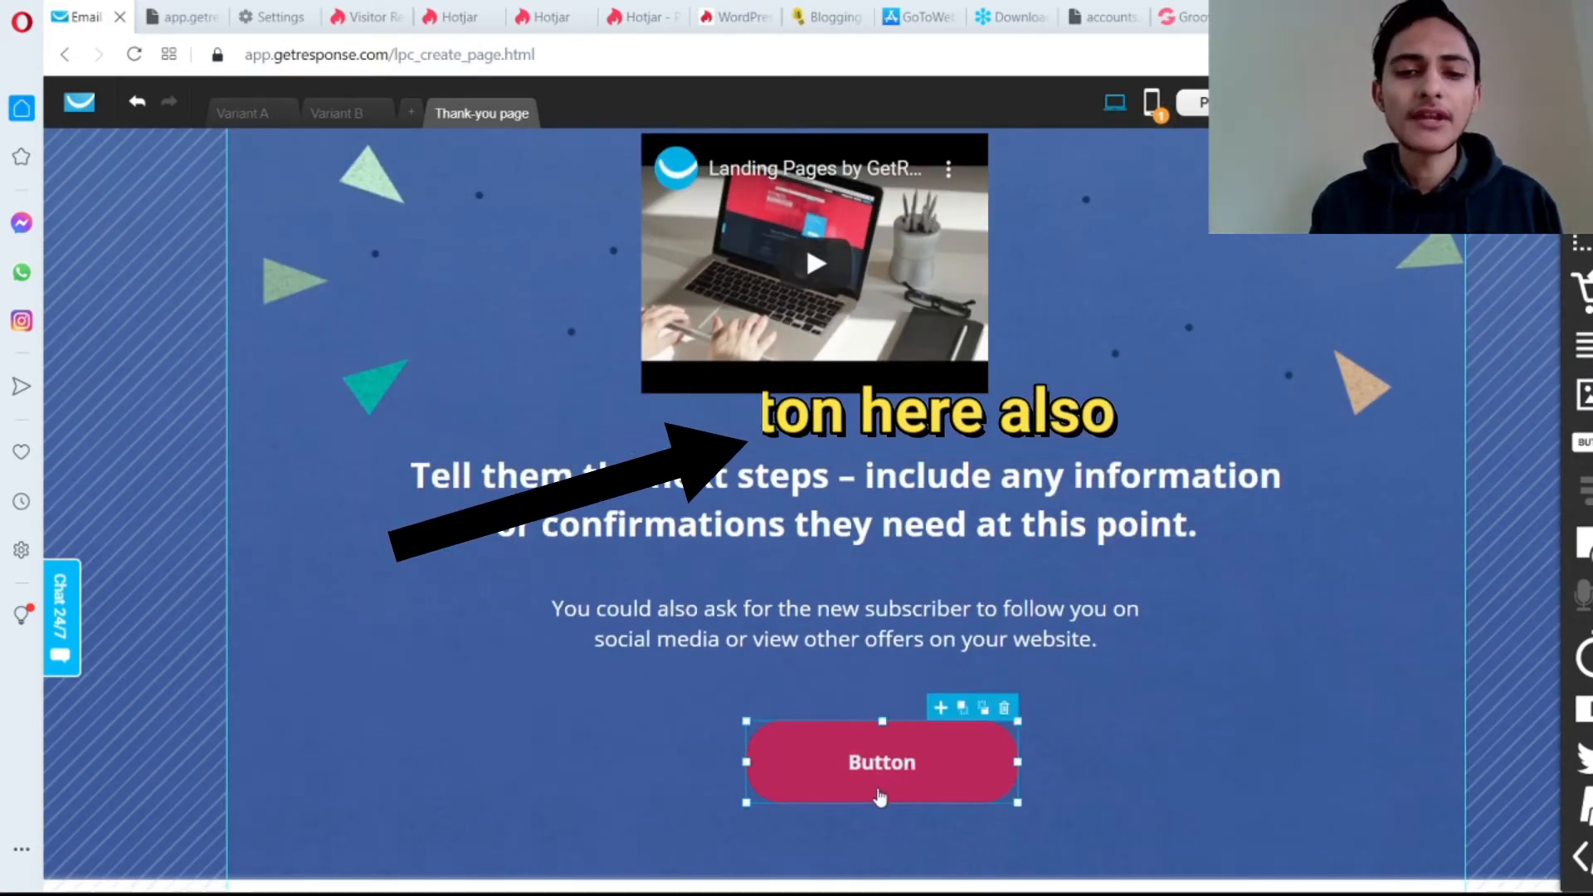
left_click_drag(881, 797, 844, 795)
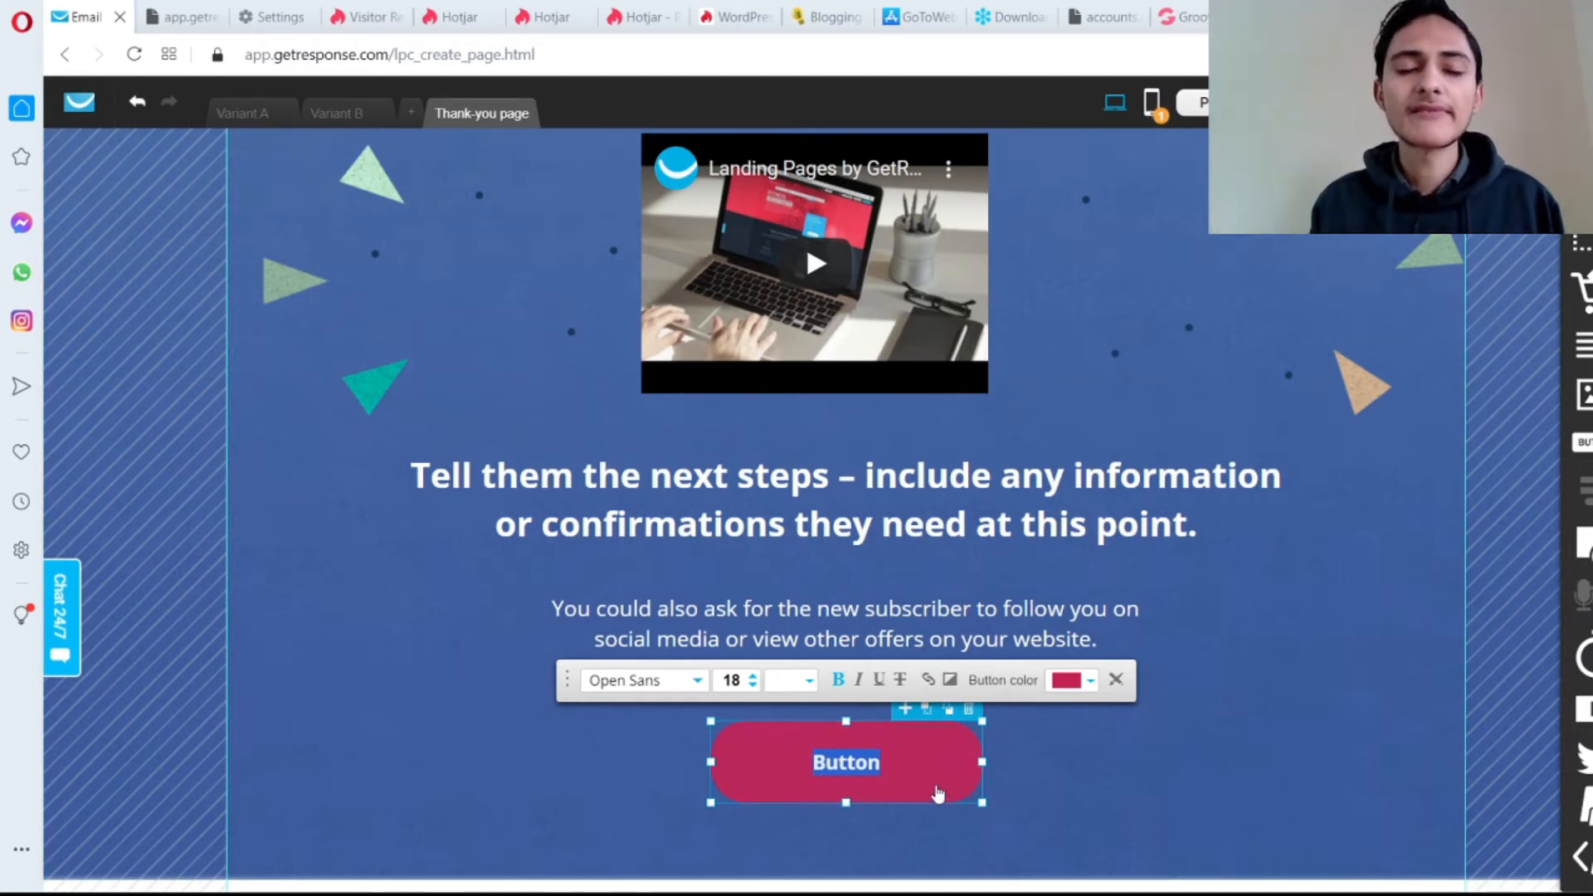
left_click(1244, 726)
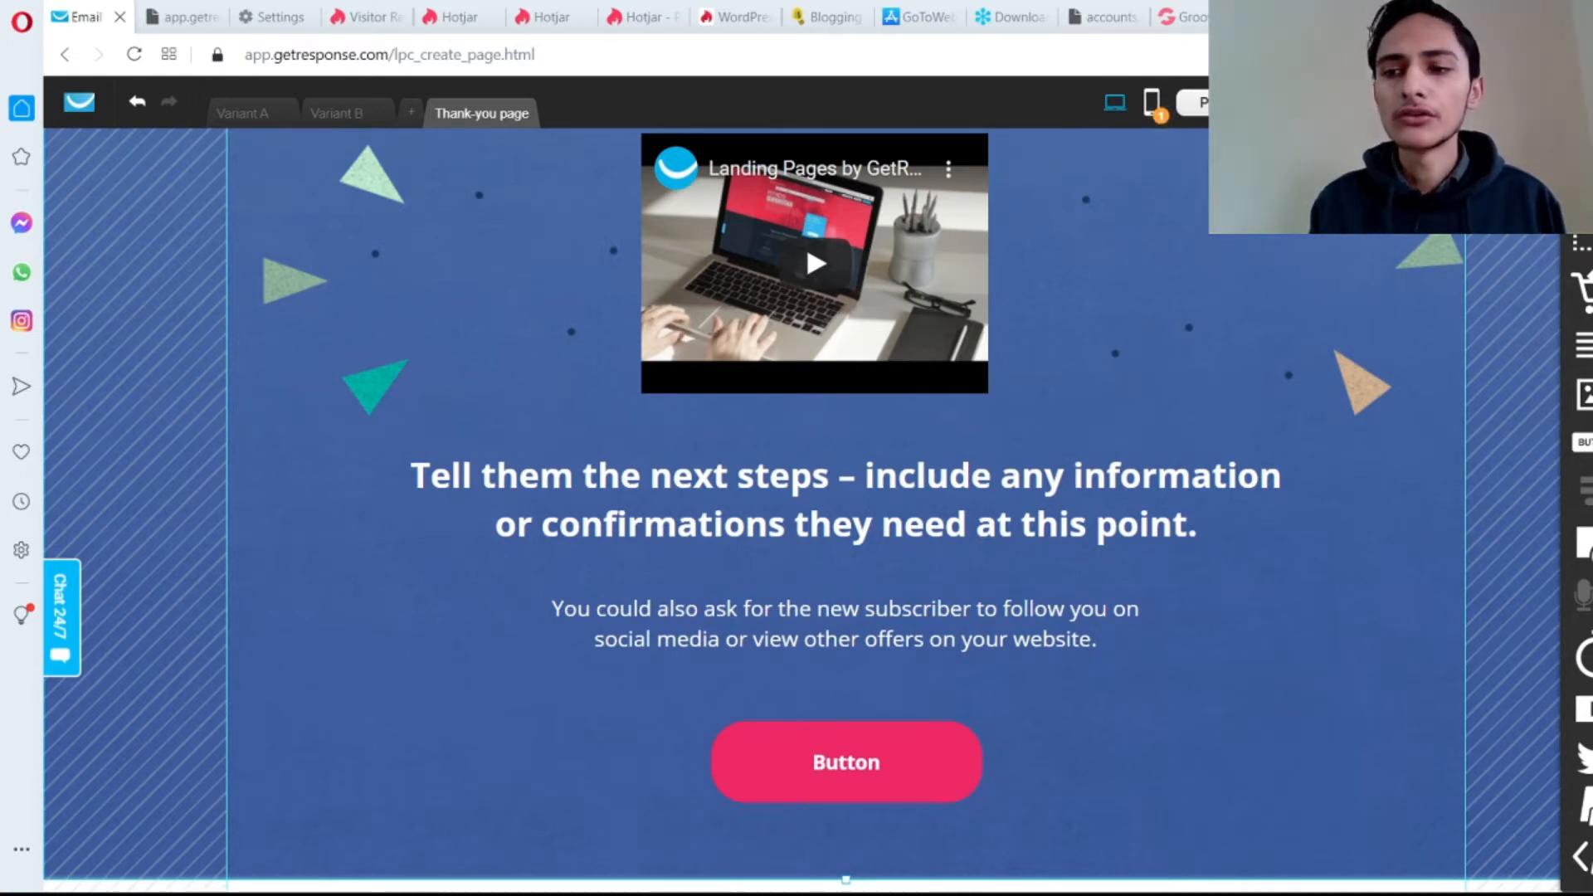
scroll(818, 497, "up", 3)
scroll(817, 497, "down", 3)
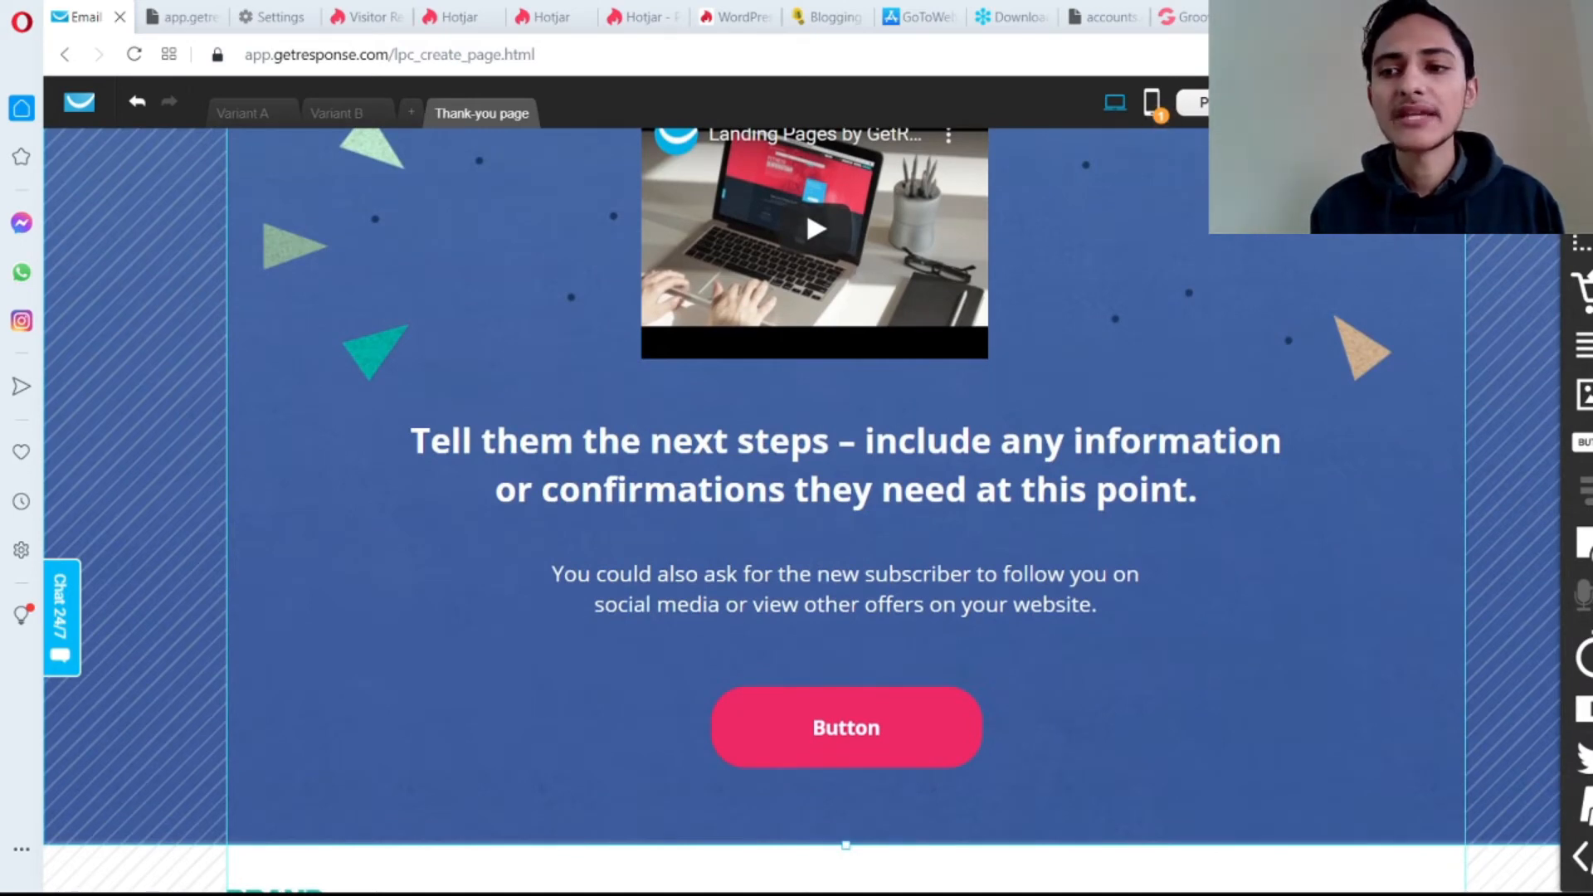
scroll(818, 498, "up", 3)
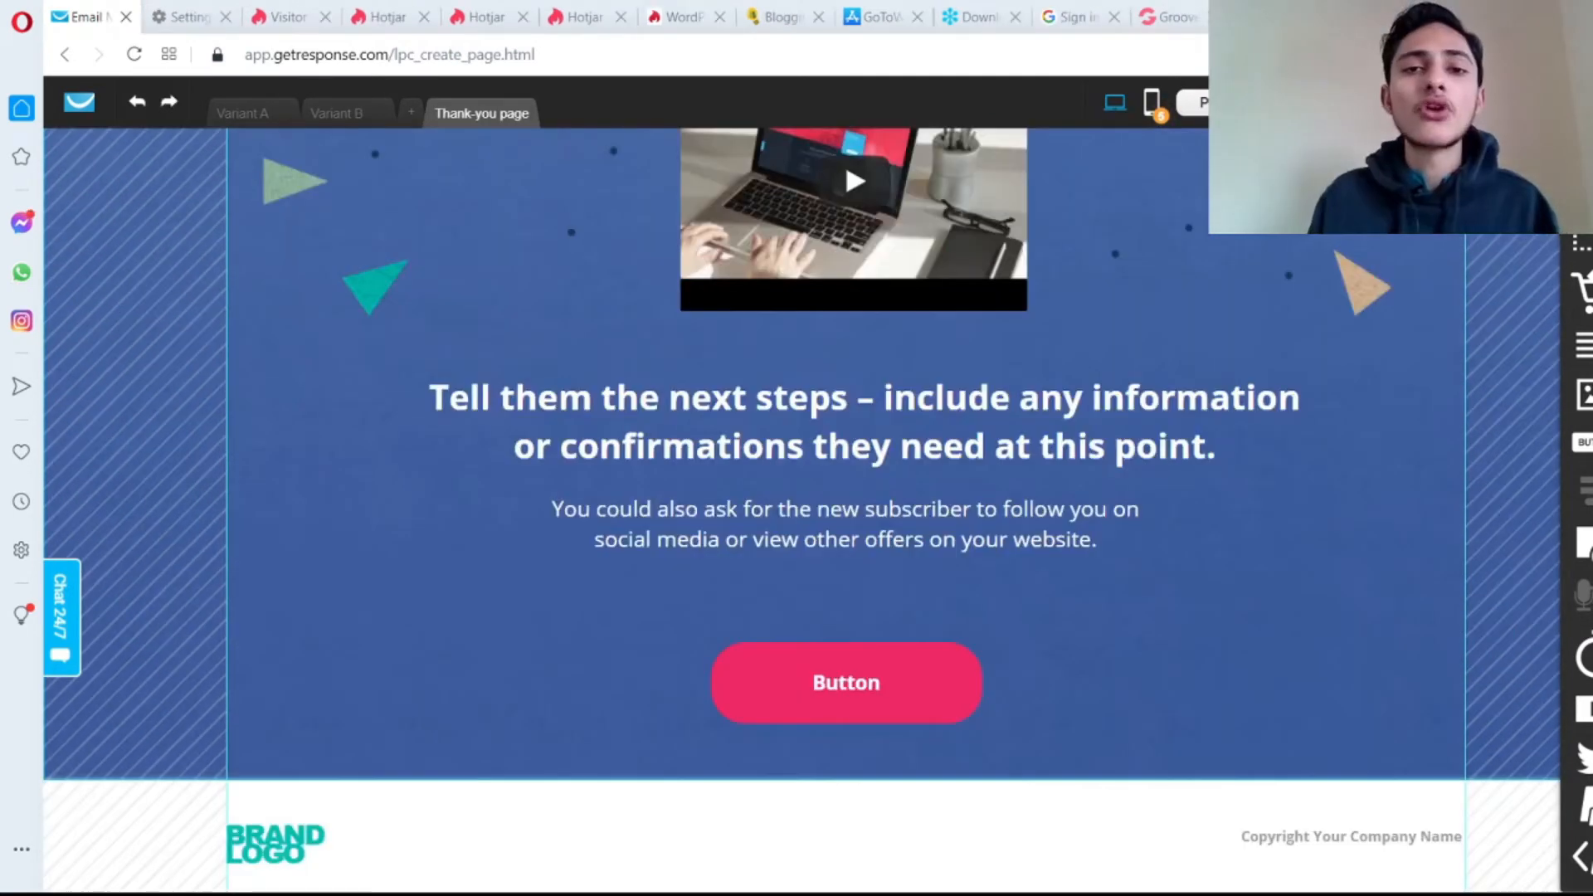
scroll(802, 511, "up", 3)
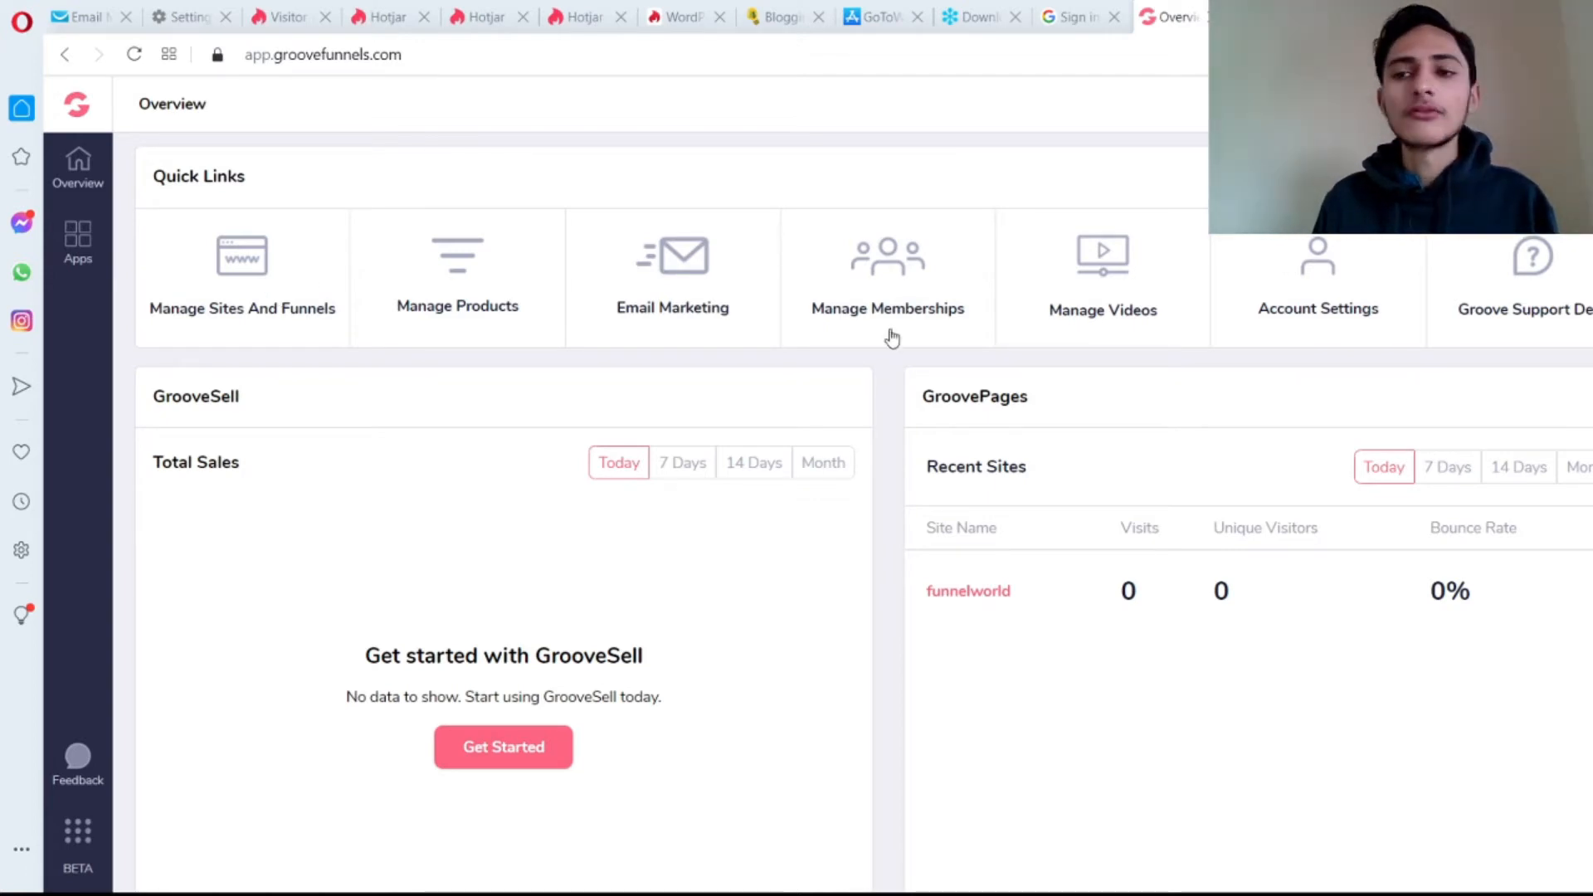
Switch to GrooveFunnels and open the funnelworld site in the page editor from the sites and funnels area
scroll(741, 242, "down", 1)
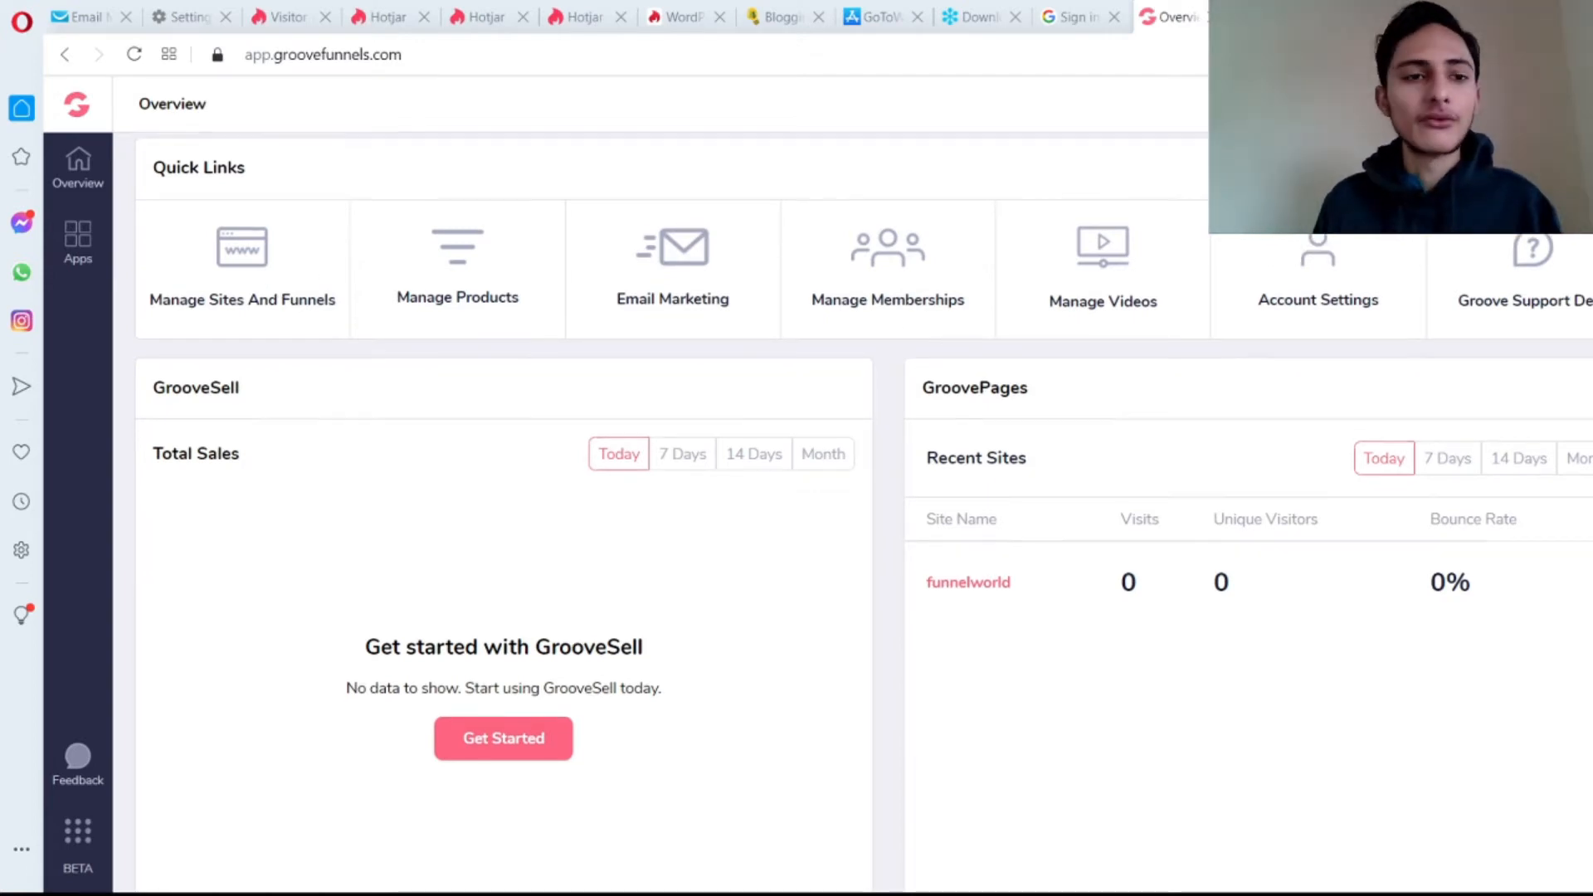
scroll(741, 242, "up", 1)
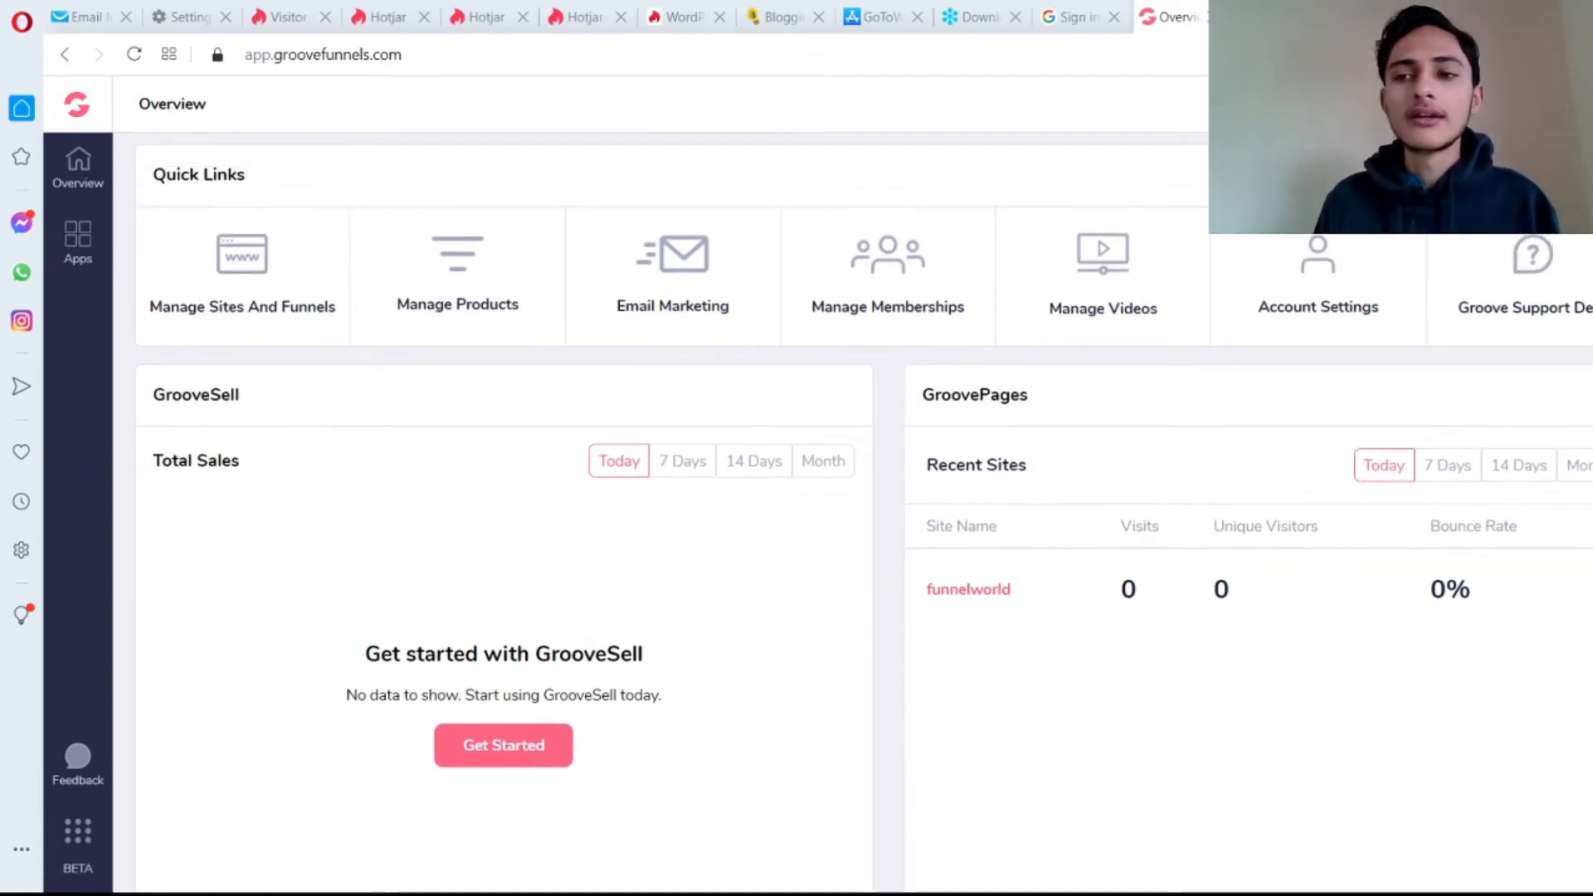
left_click(215, 301)
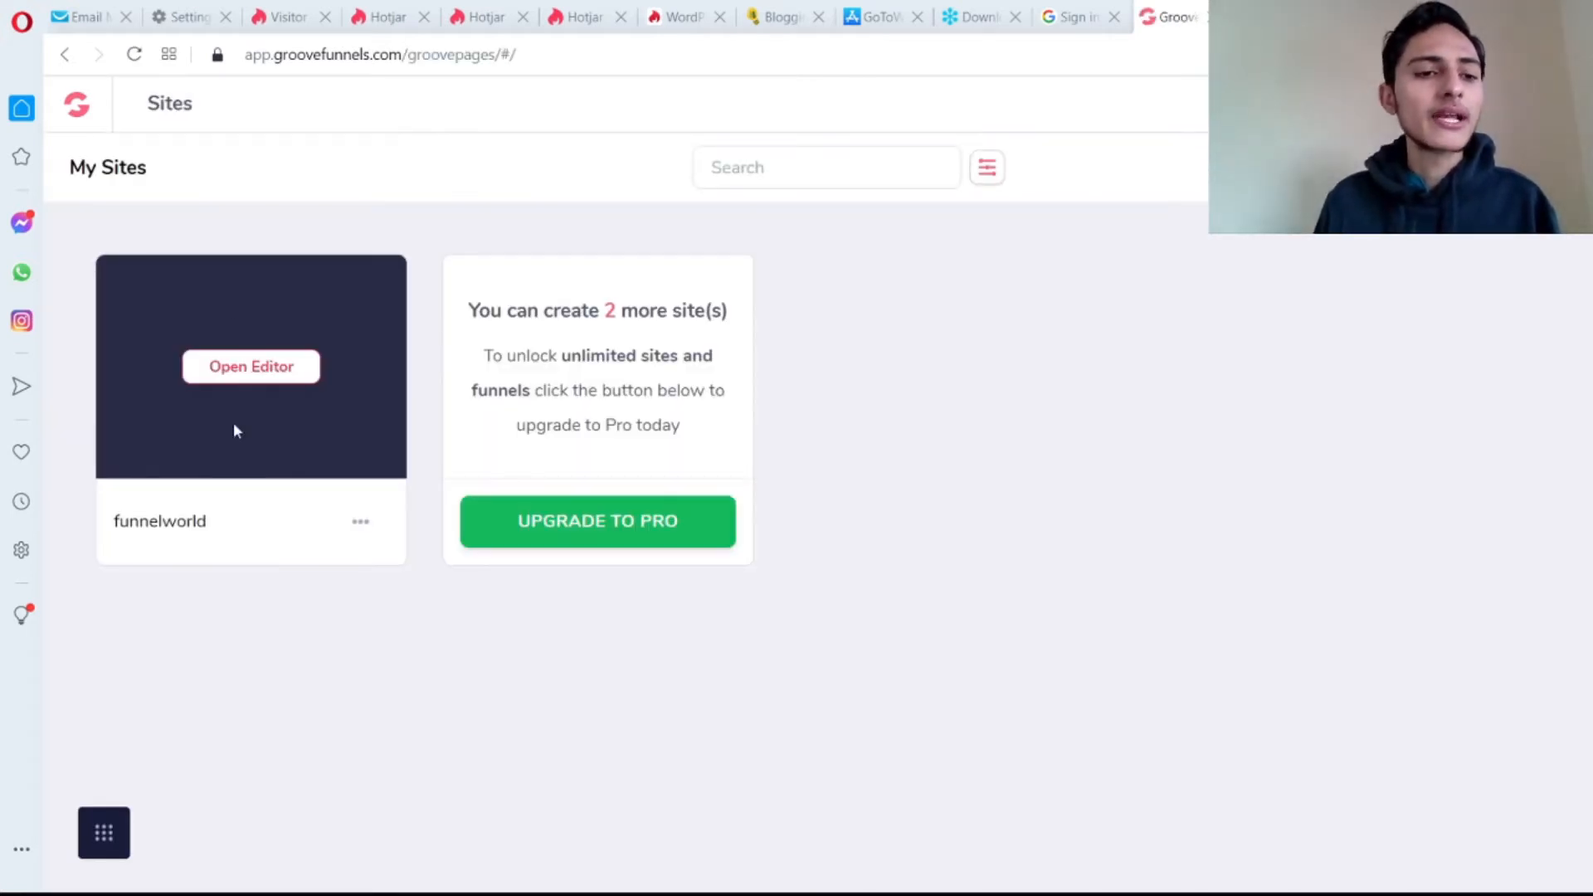
left_click(253, 367)
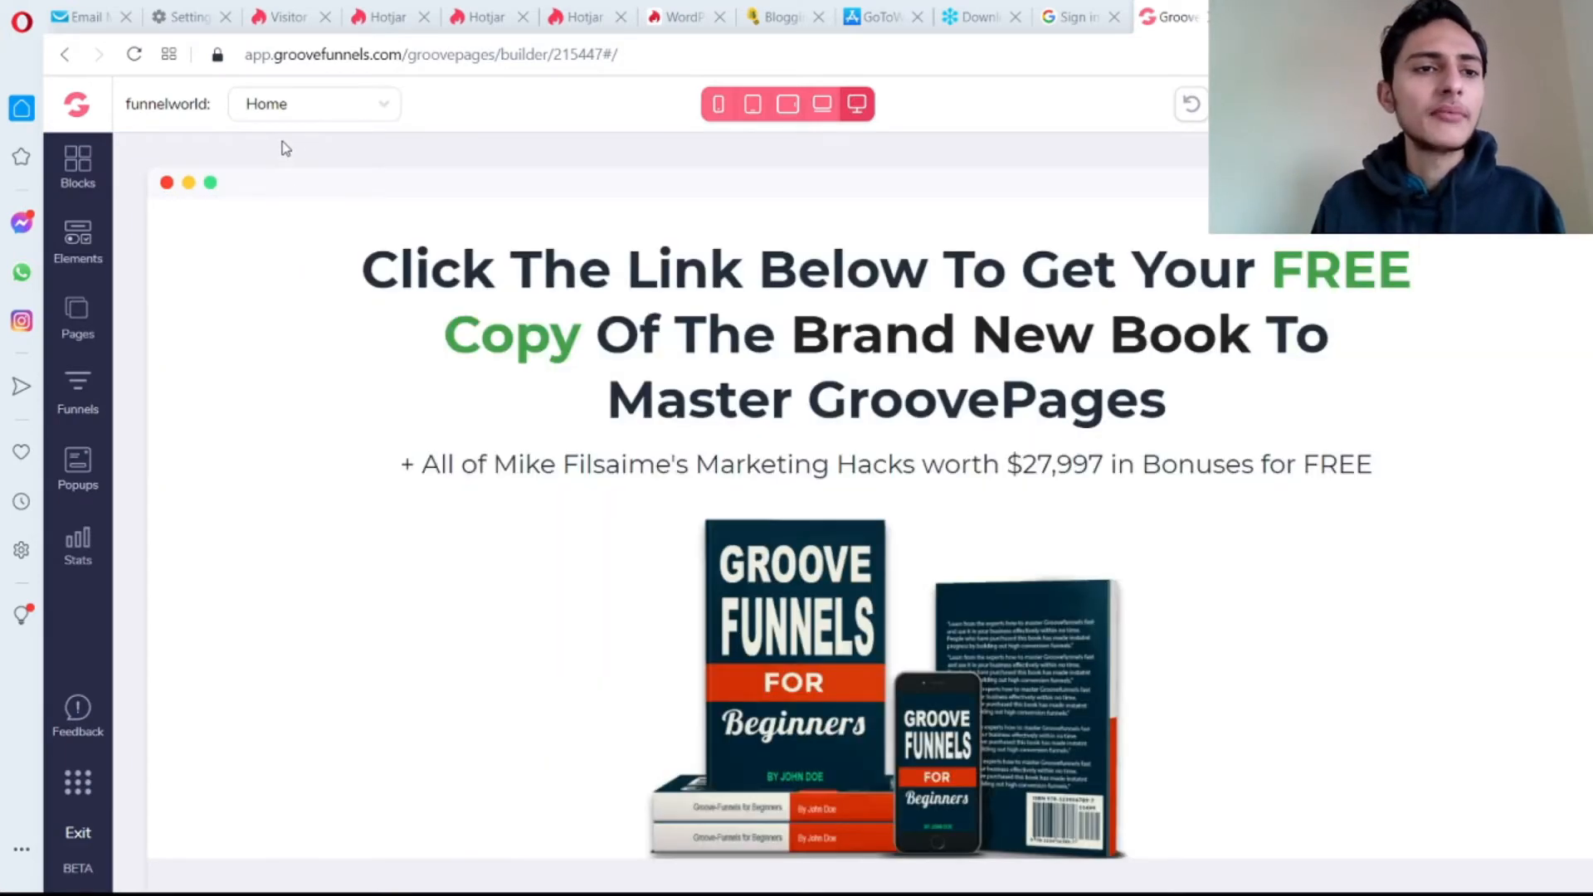
Examine which pages the funnelworld site has and how they are arranged in its primary navigation
left_click(314, 118)
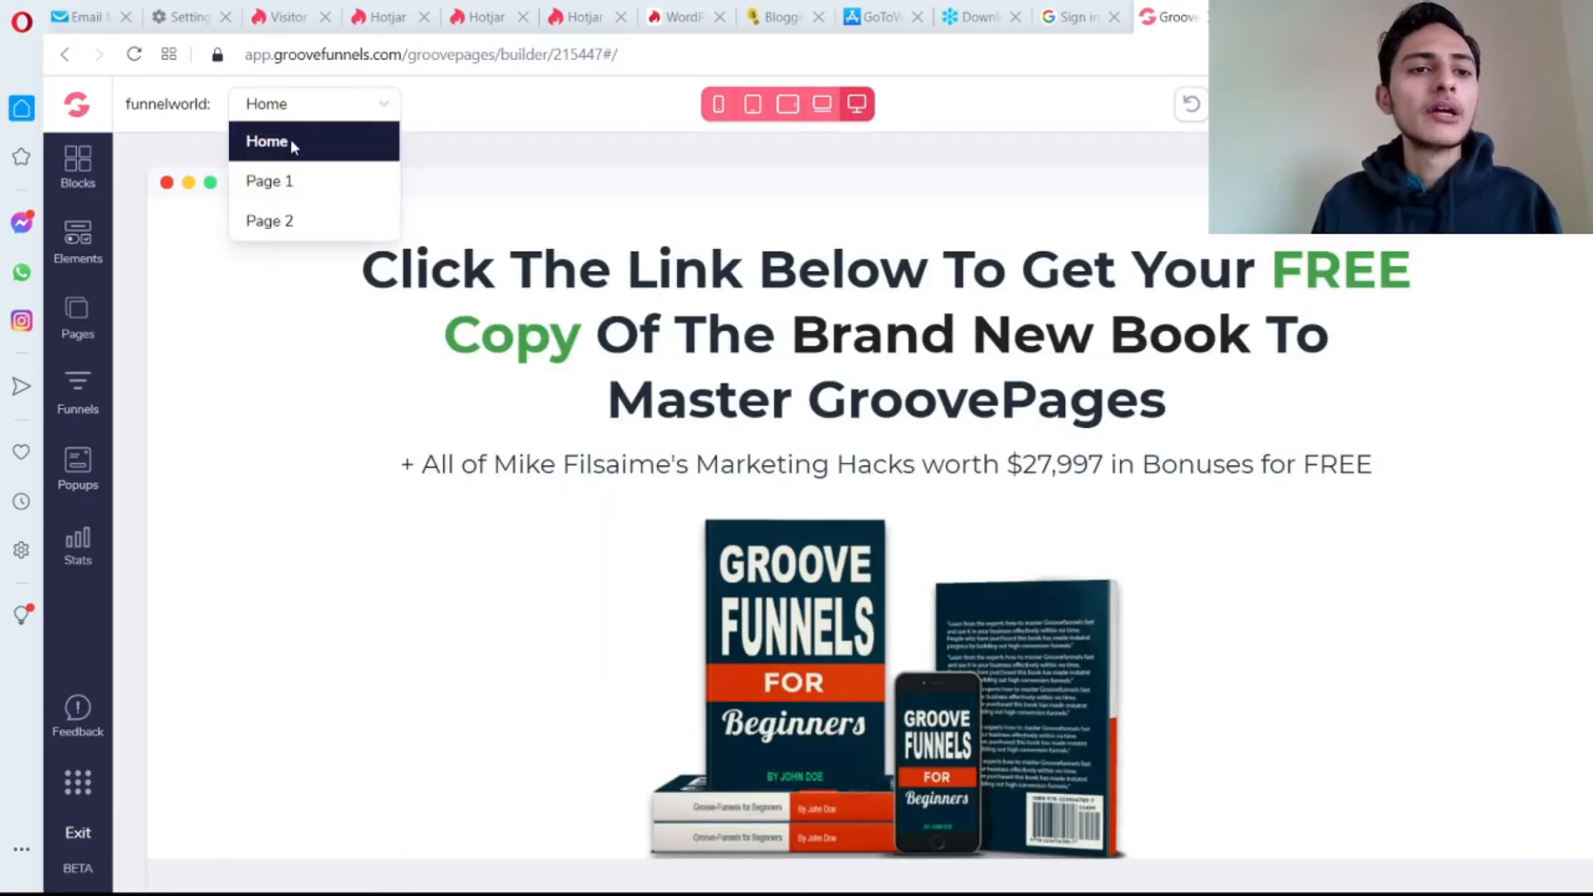
left_click(297, 119)
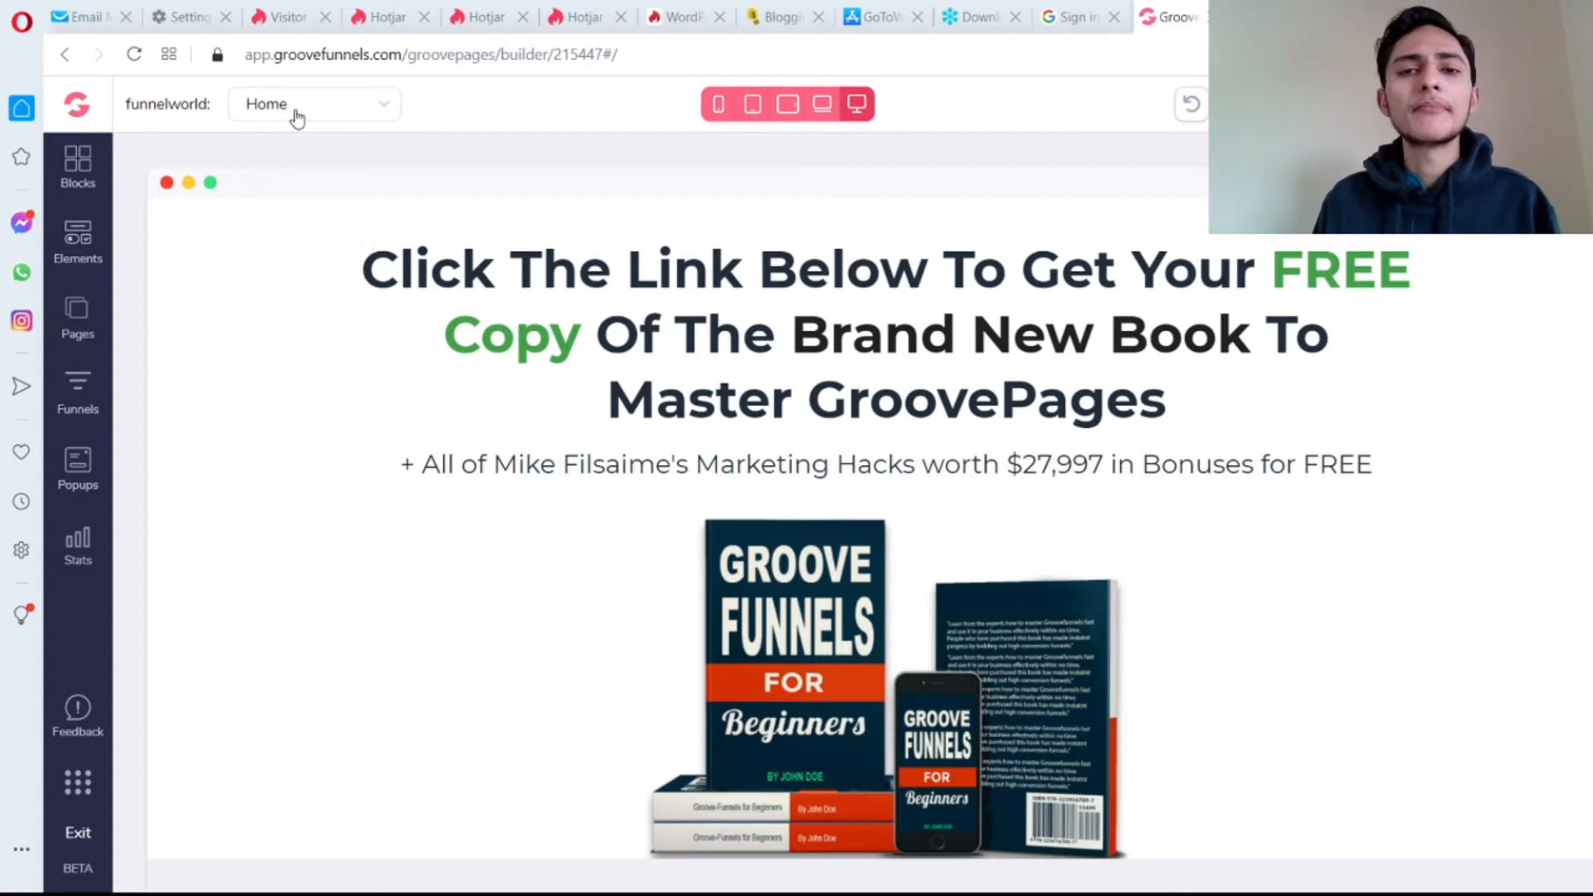
left_click(85, 323)
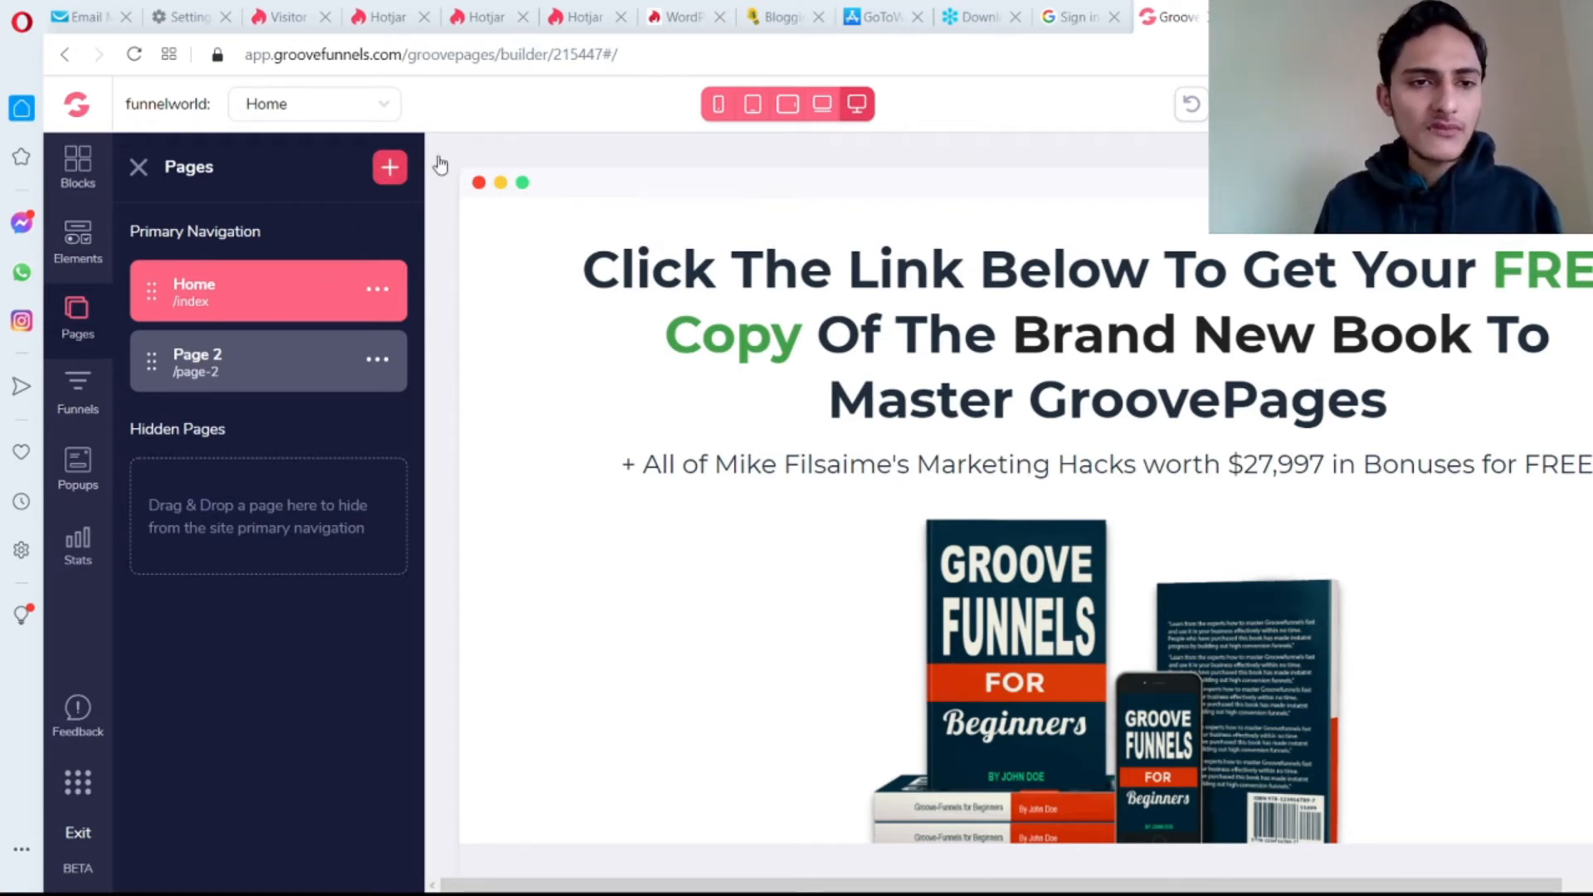
left_click(94, 166)
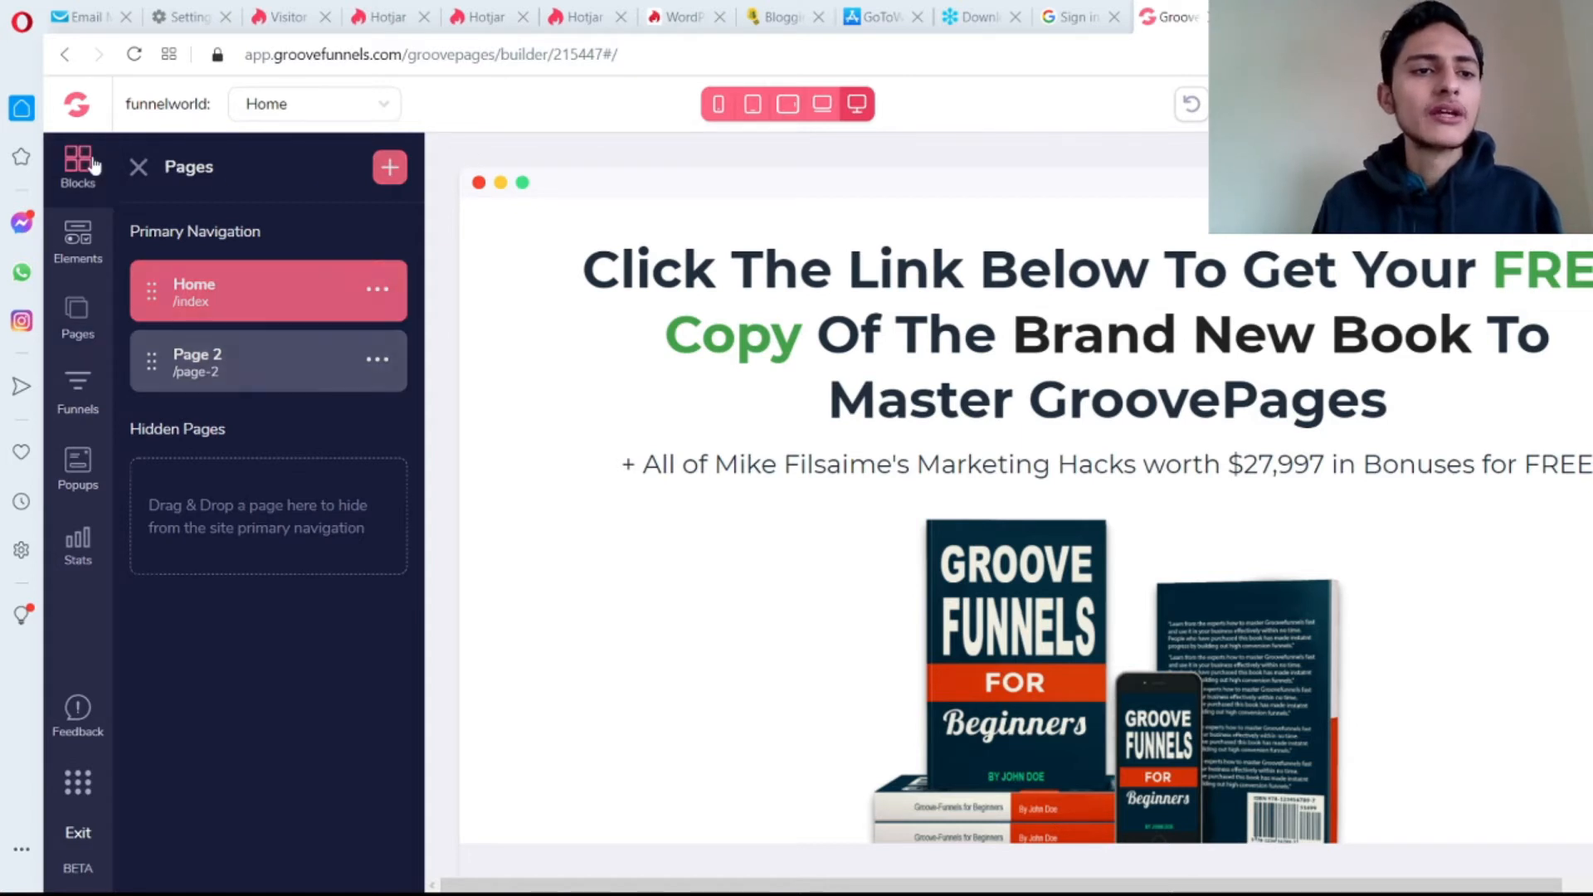
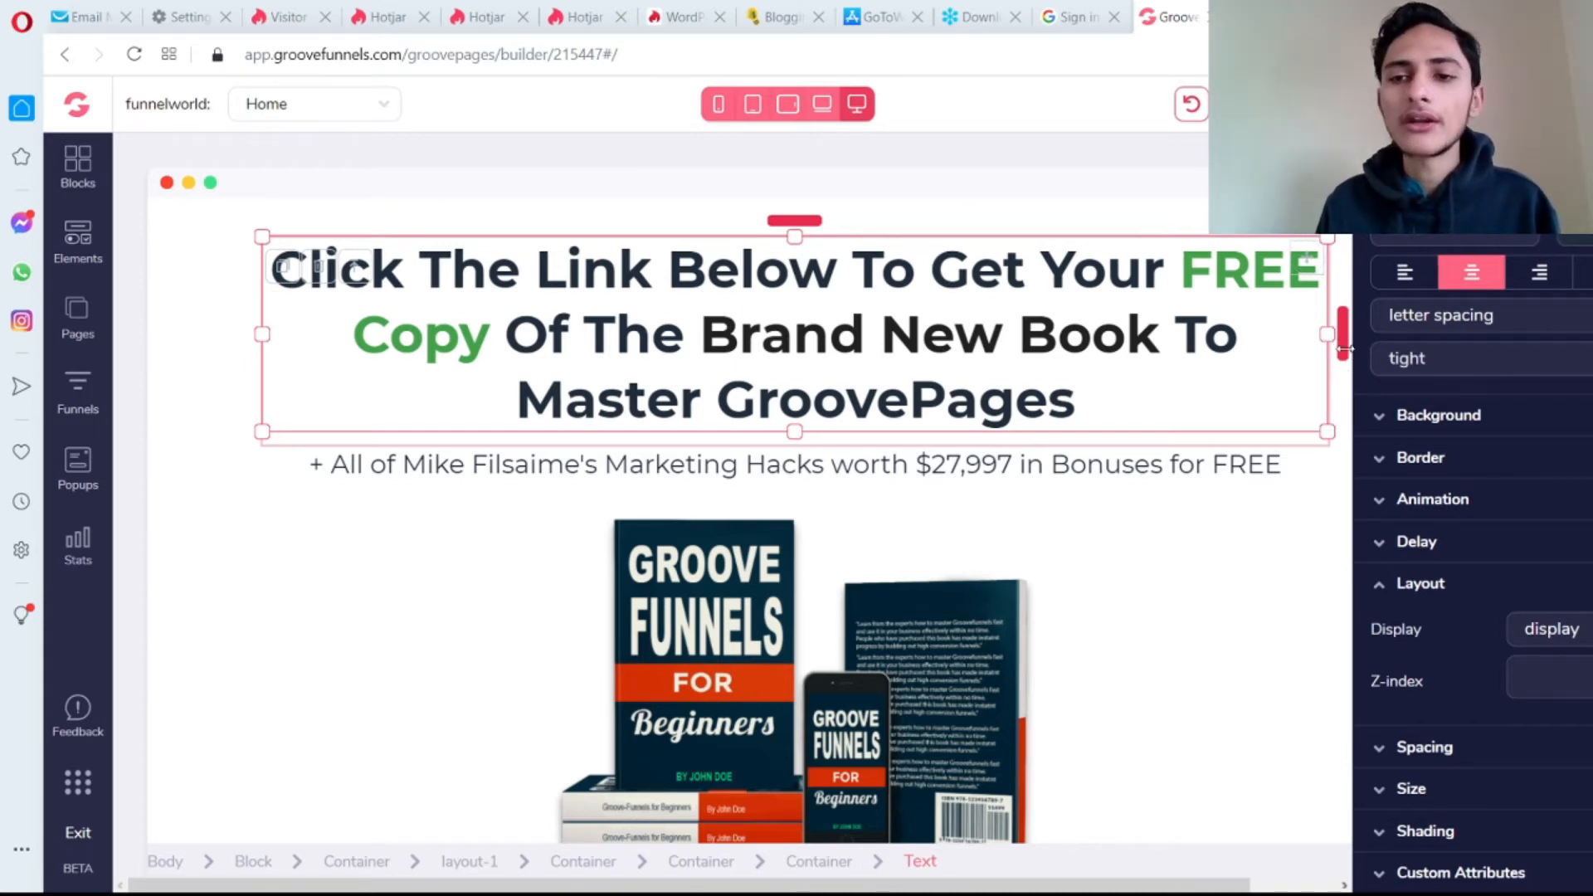
Slightly adjust the right-side spacing of the home page headline and deselect it
left_click_drag(1344, 336, 1342, 349)
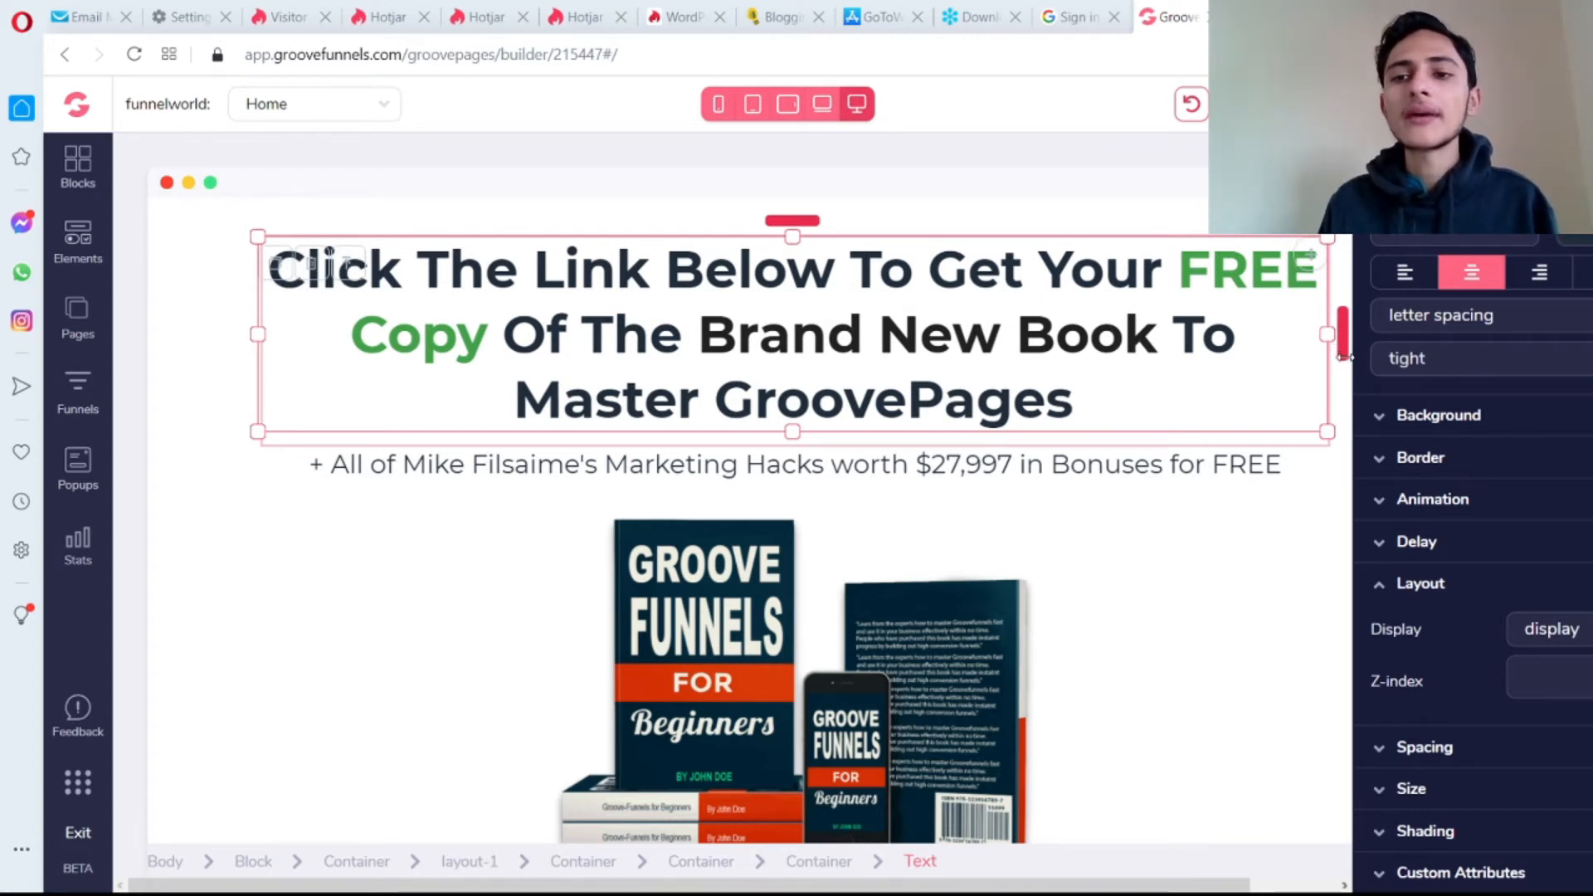
left_click(1295, 166)
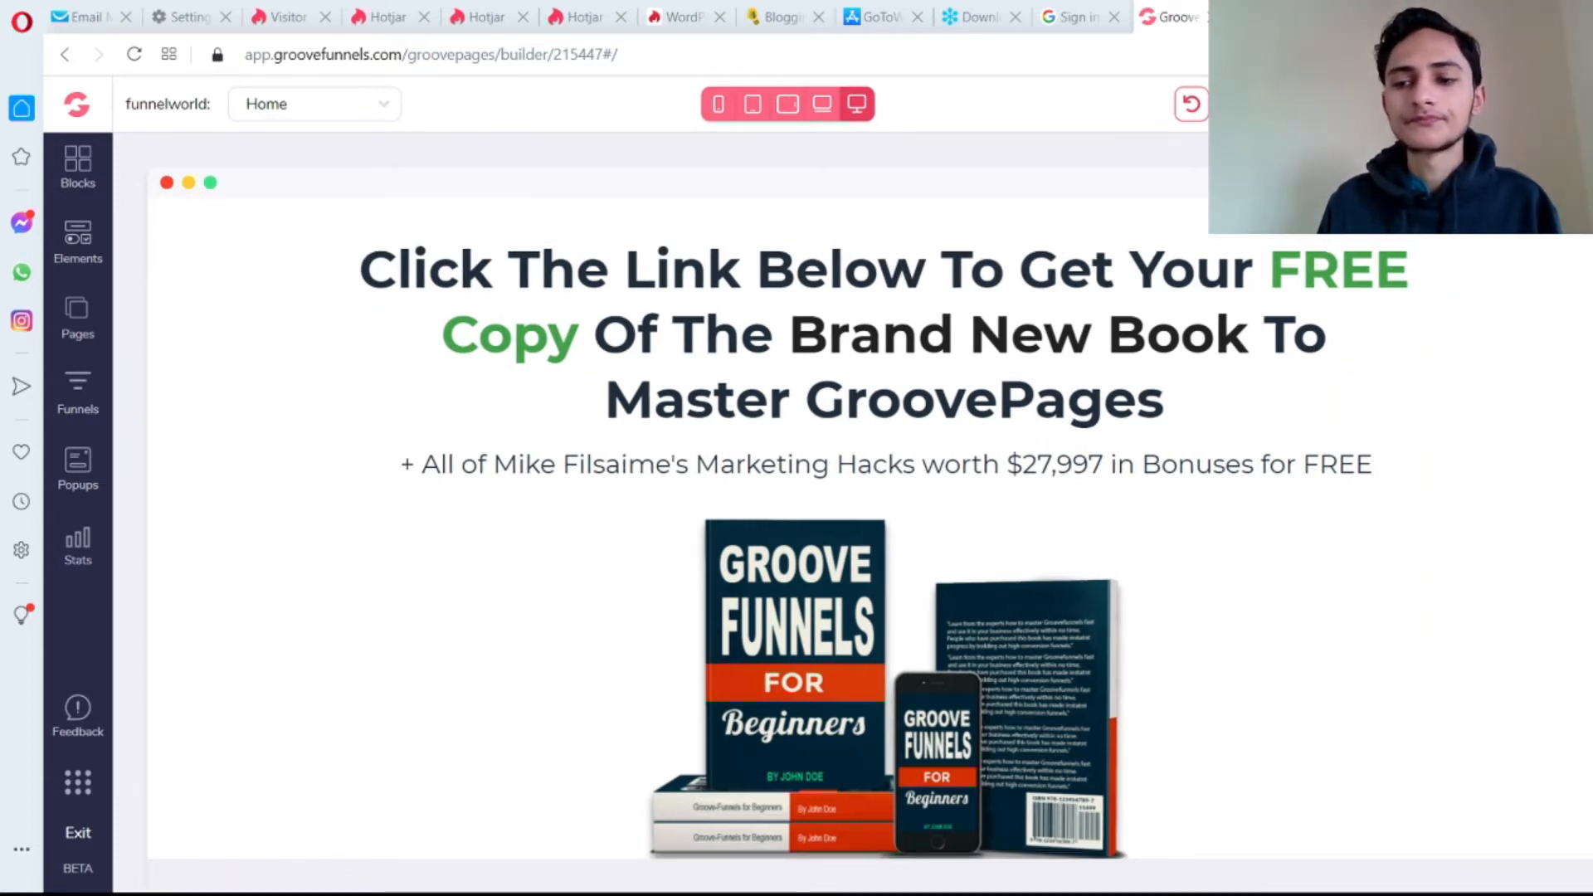
scroll(830, 539, "down", 12)
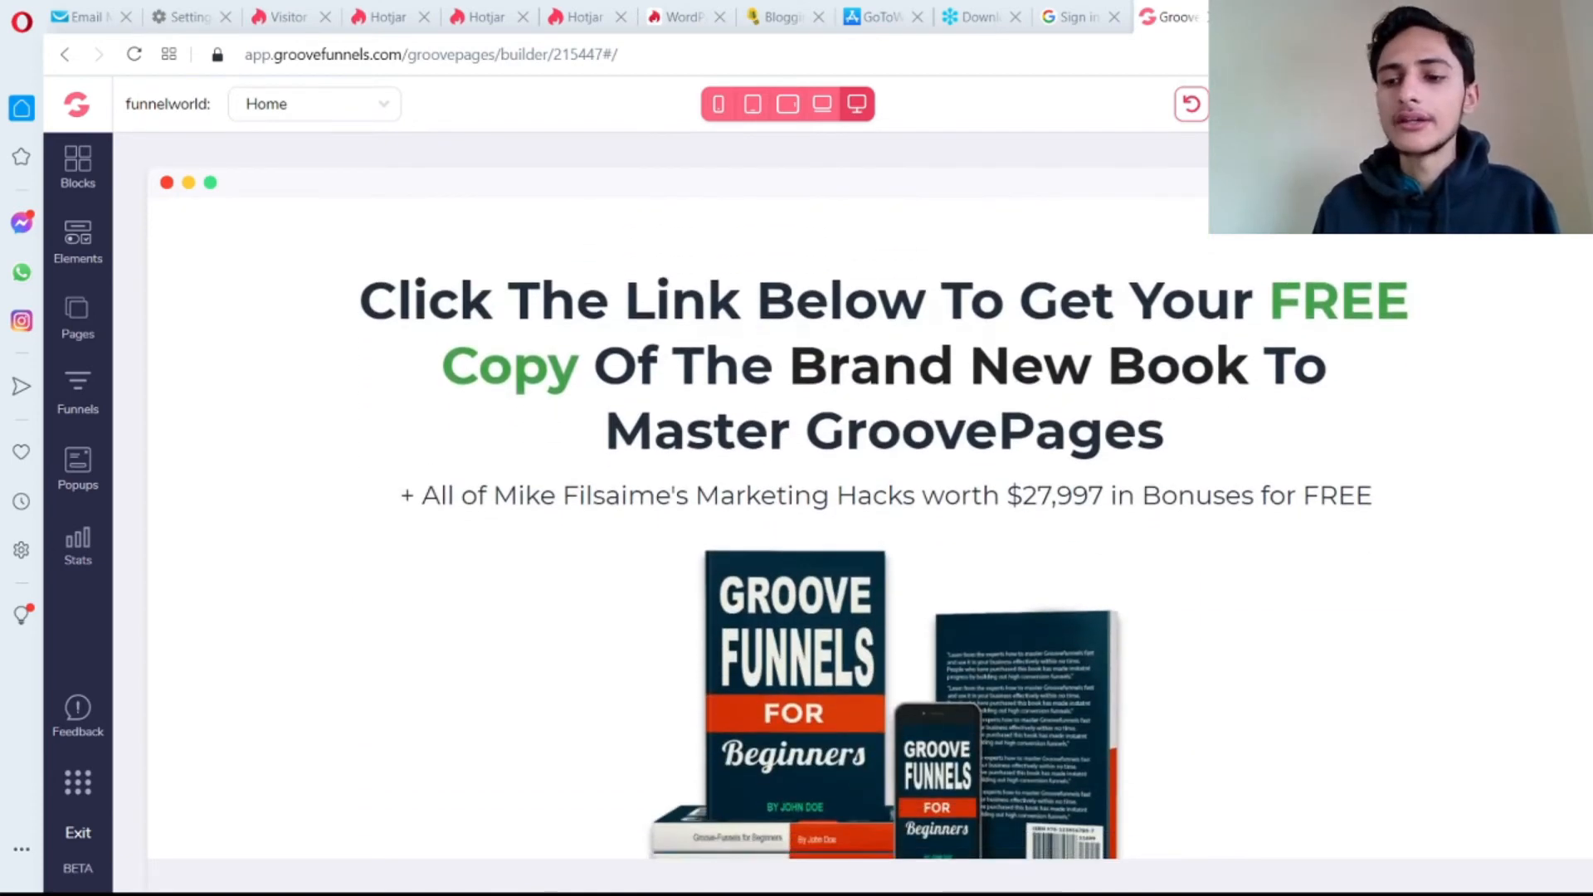
scroll(830, 539, "down", 12)
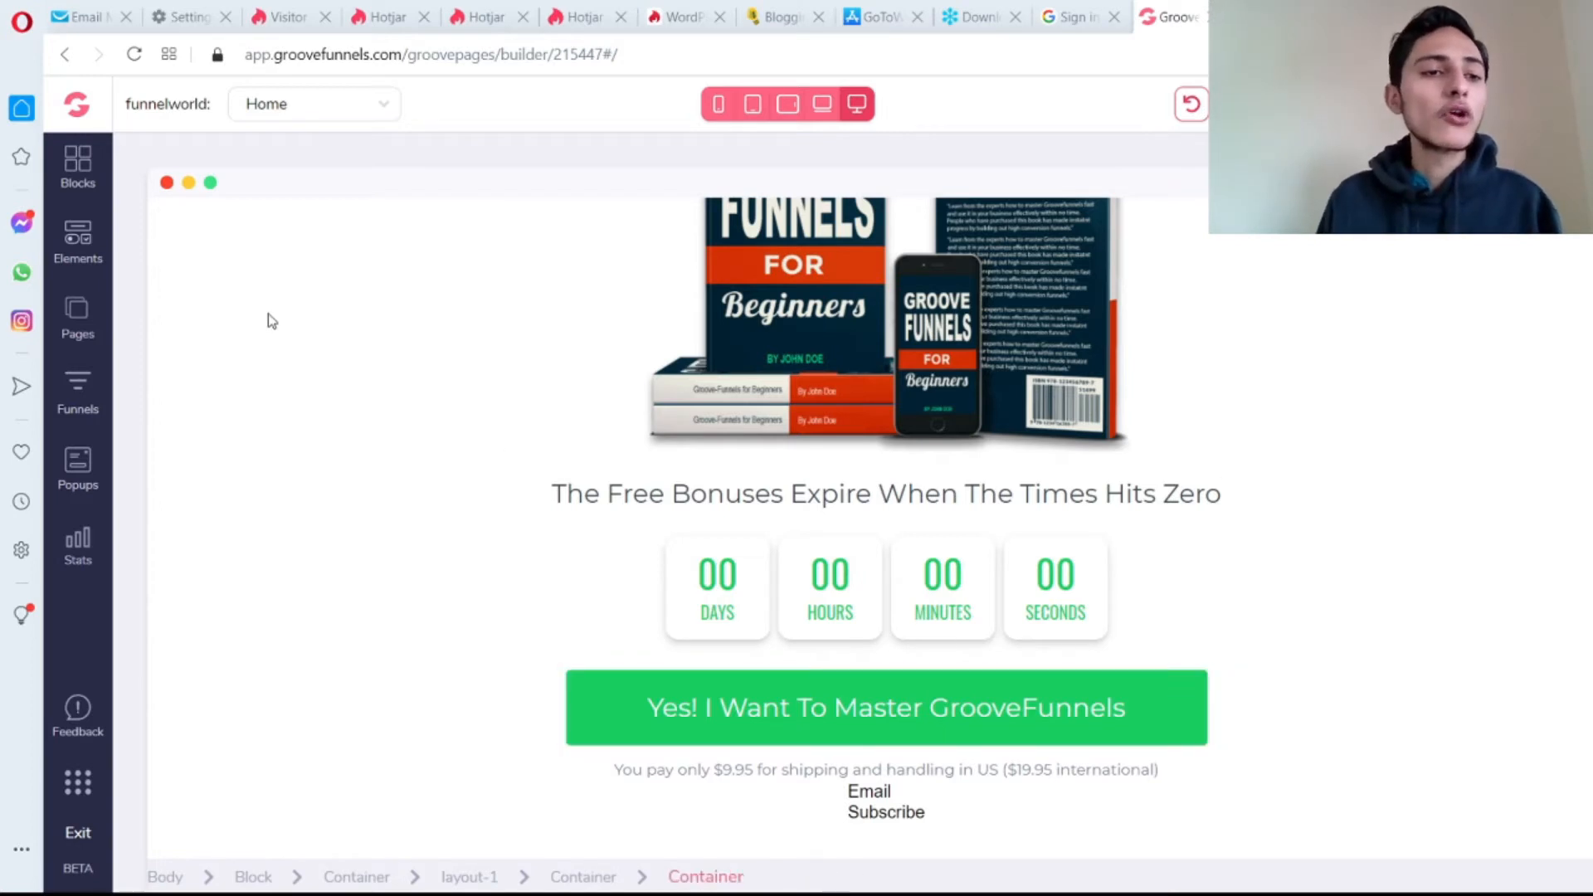
Examine the setup fields for a new GetResponse integration in the site's integrations, and close them without saving
left_click(78, 241)
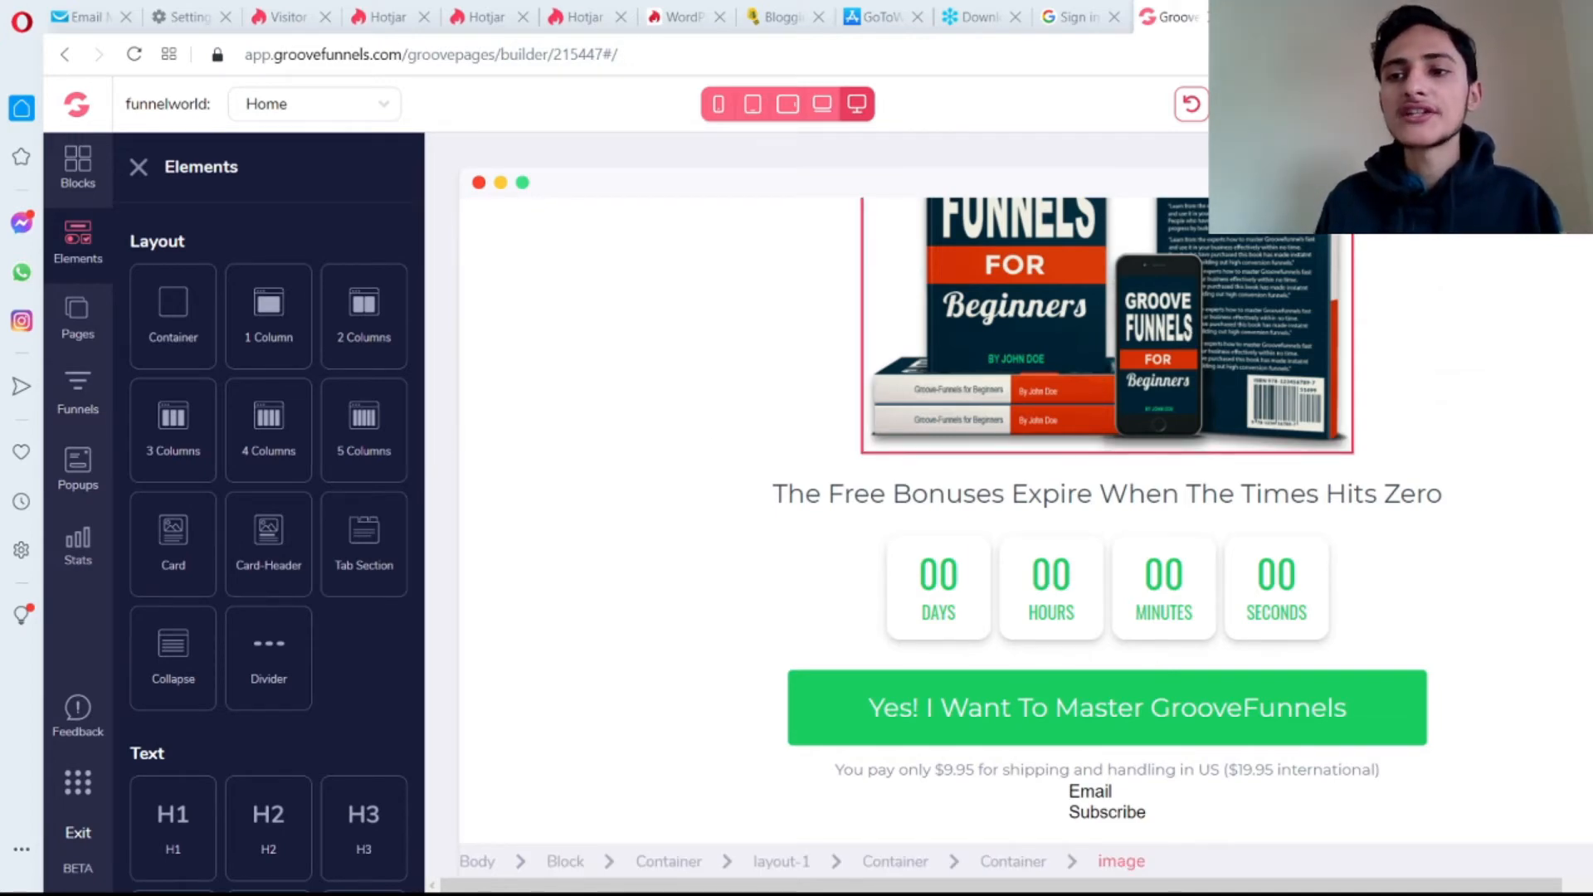
left_click(1557, 105)
left_click(1475, 371)
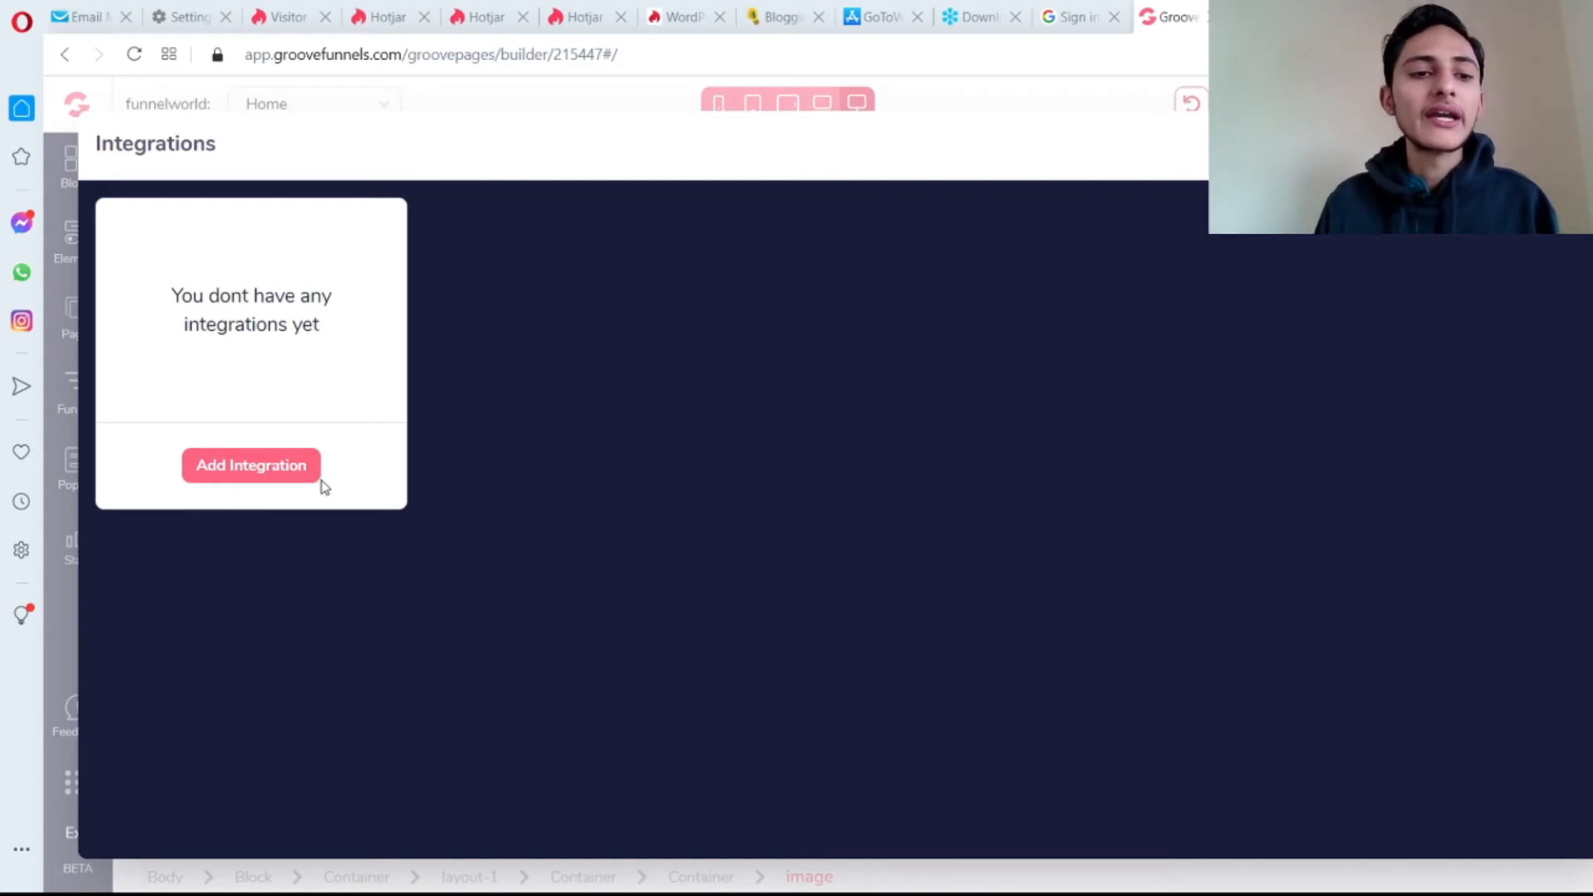
left_click(278, 470)
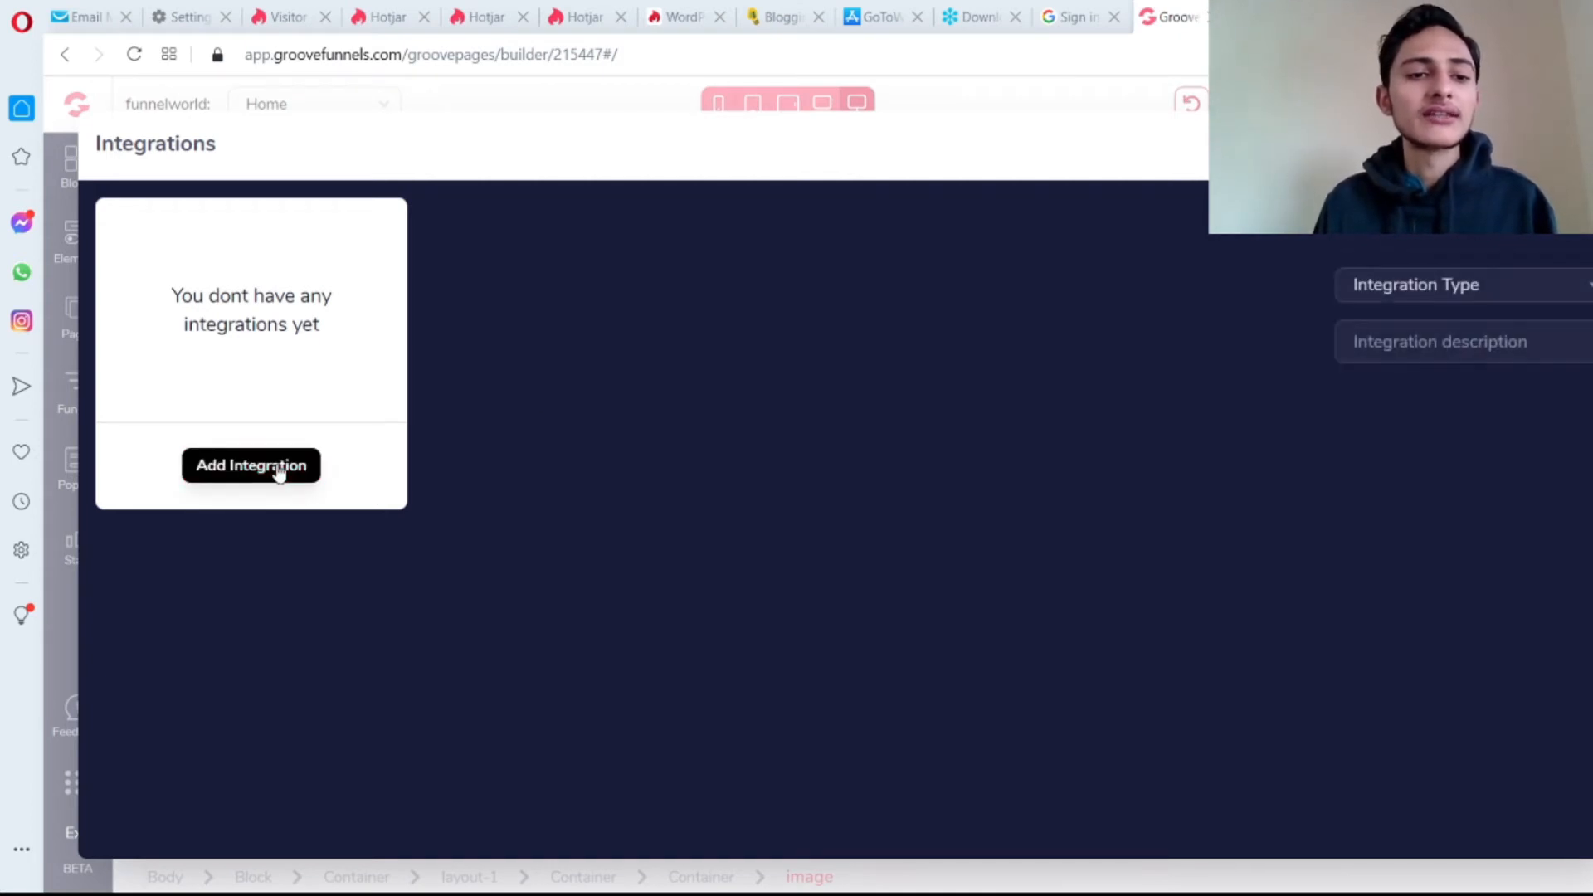
left_click(1485, 293)
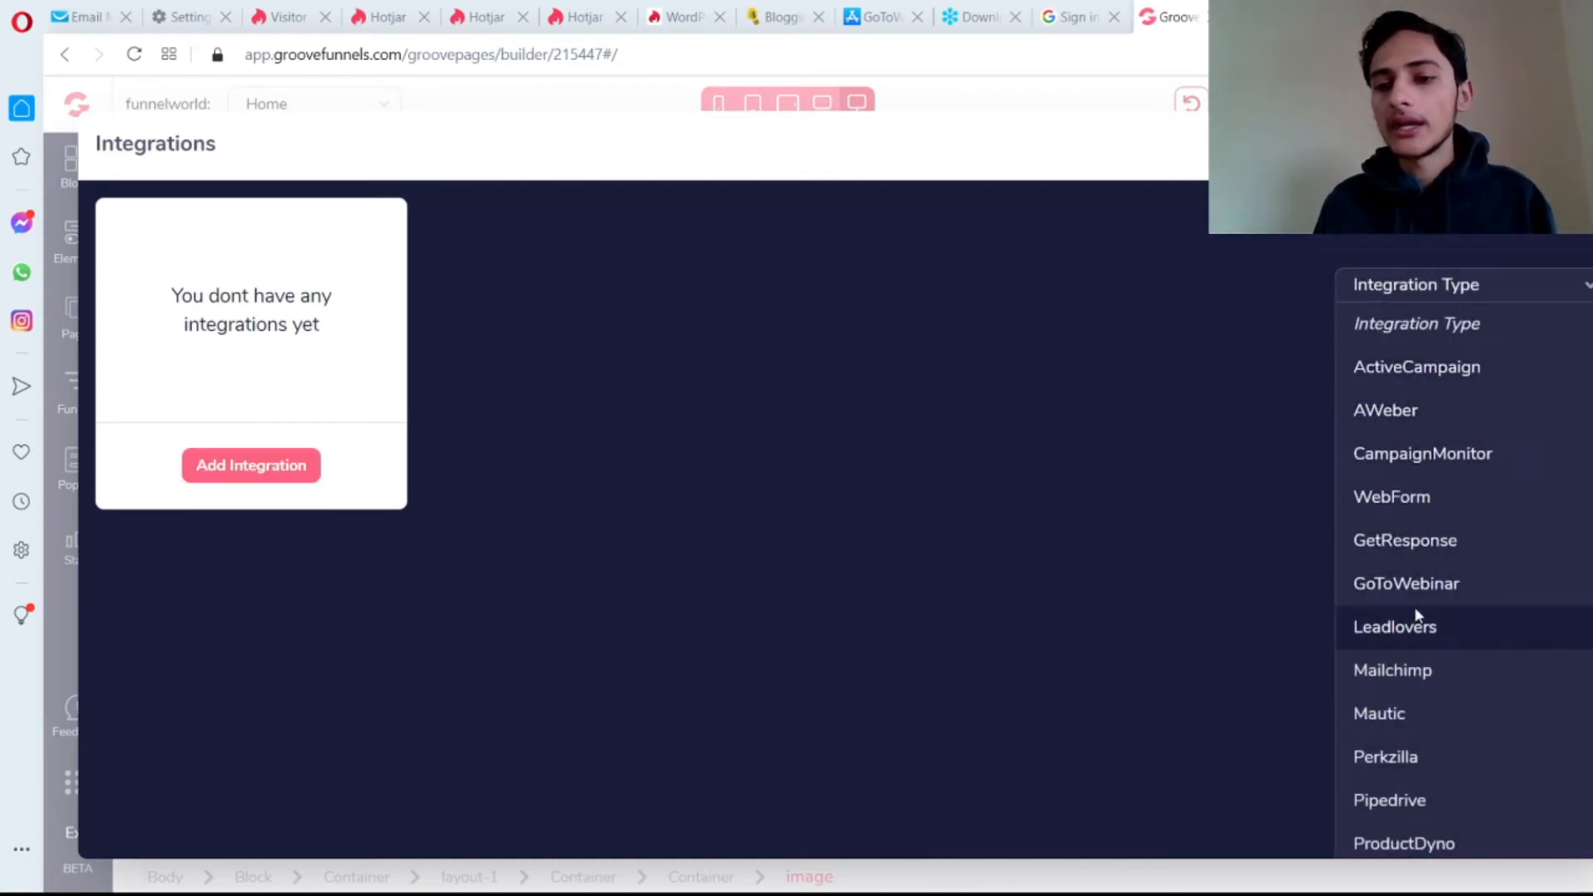
left_click(1408, 544)
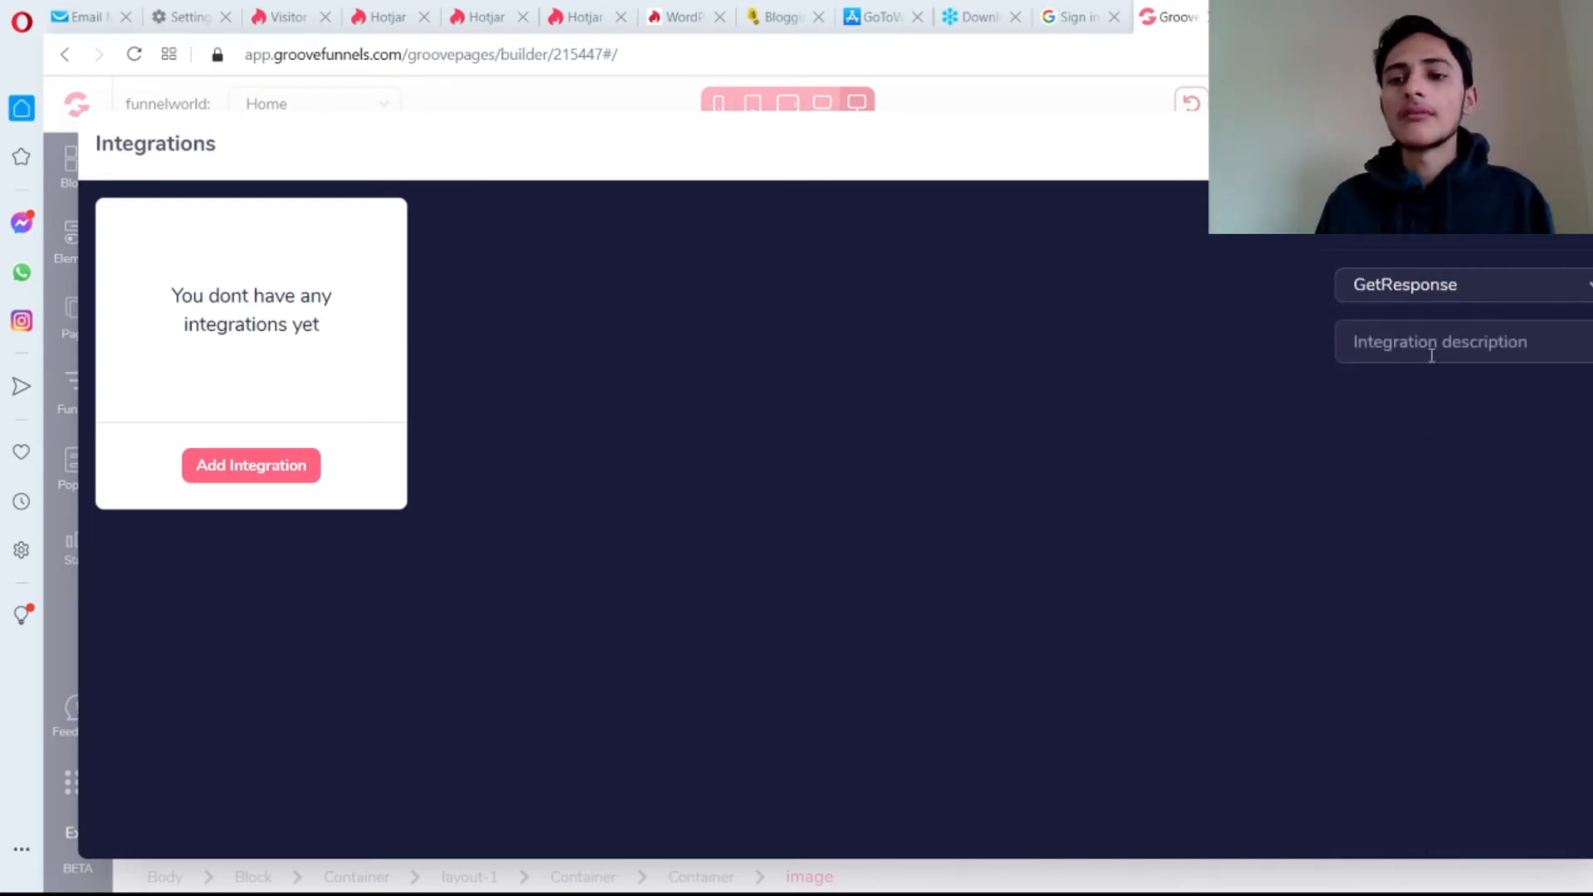
left_click(1387, 455)
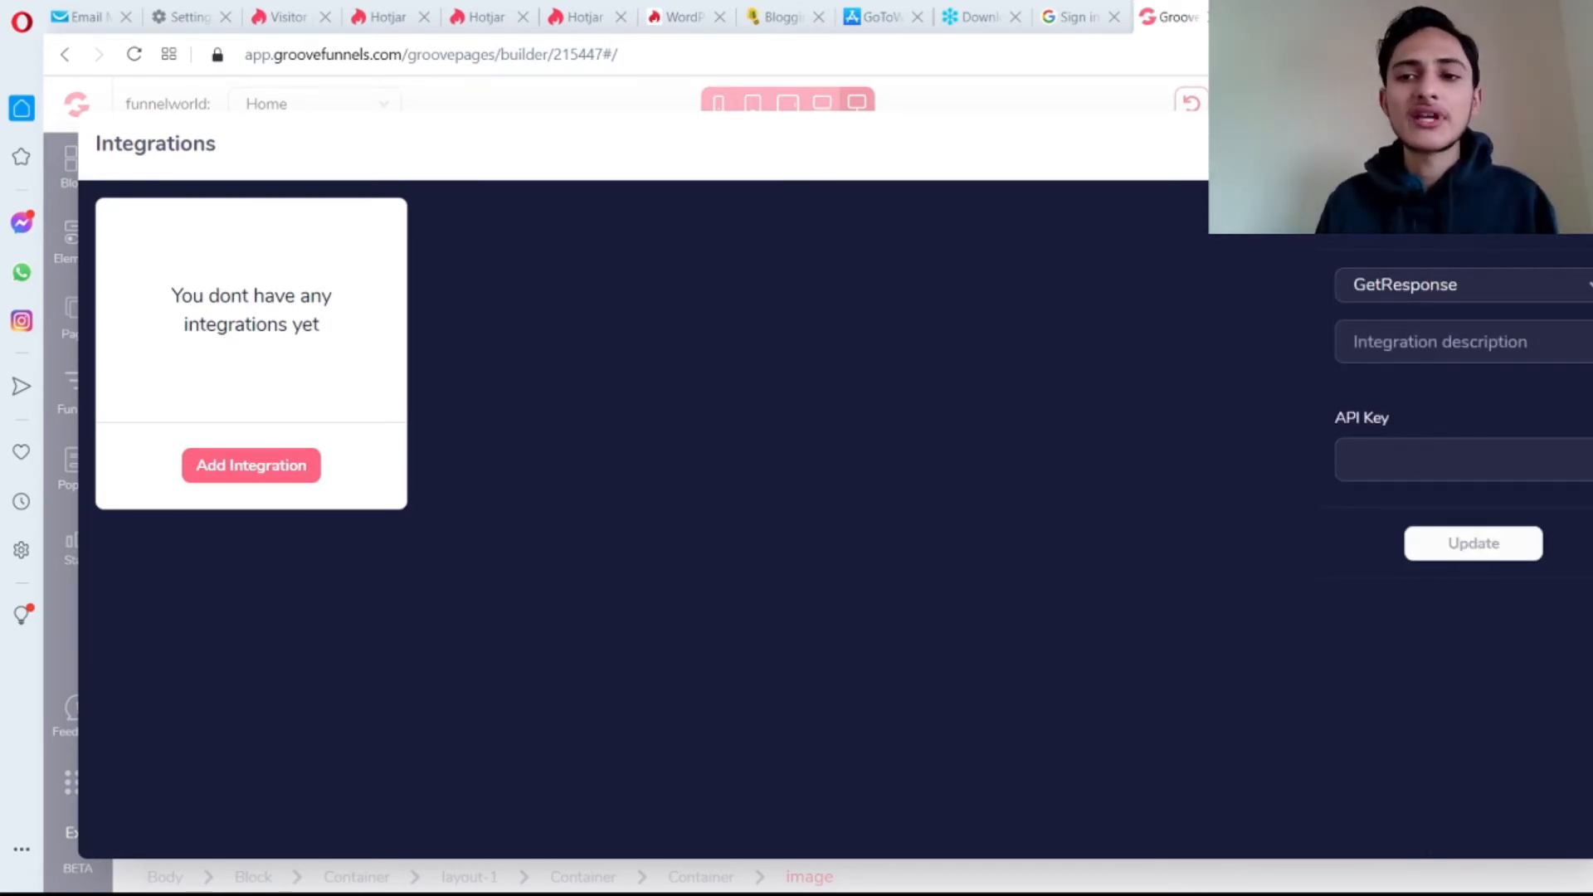
key("Escape")
key("Escape")
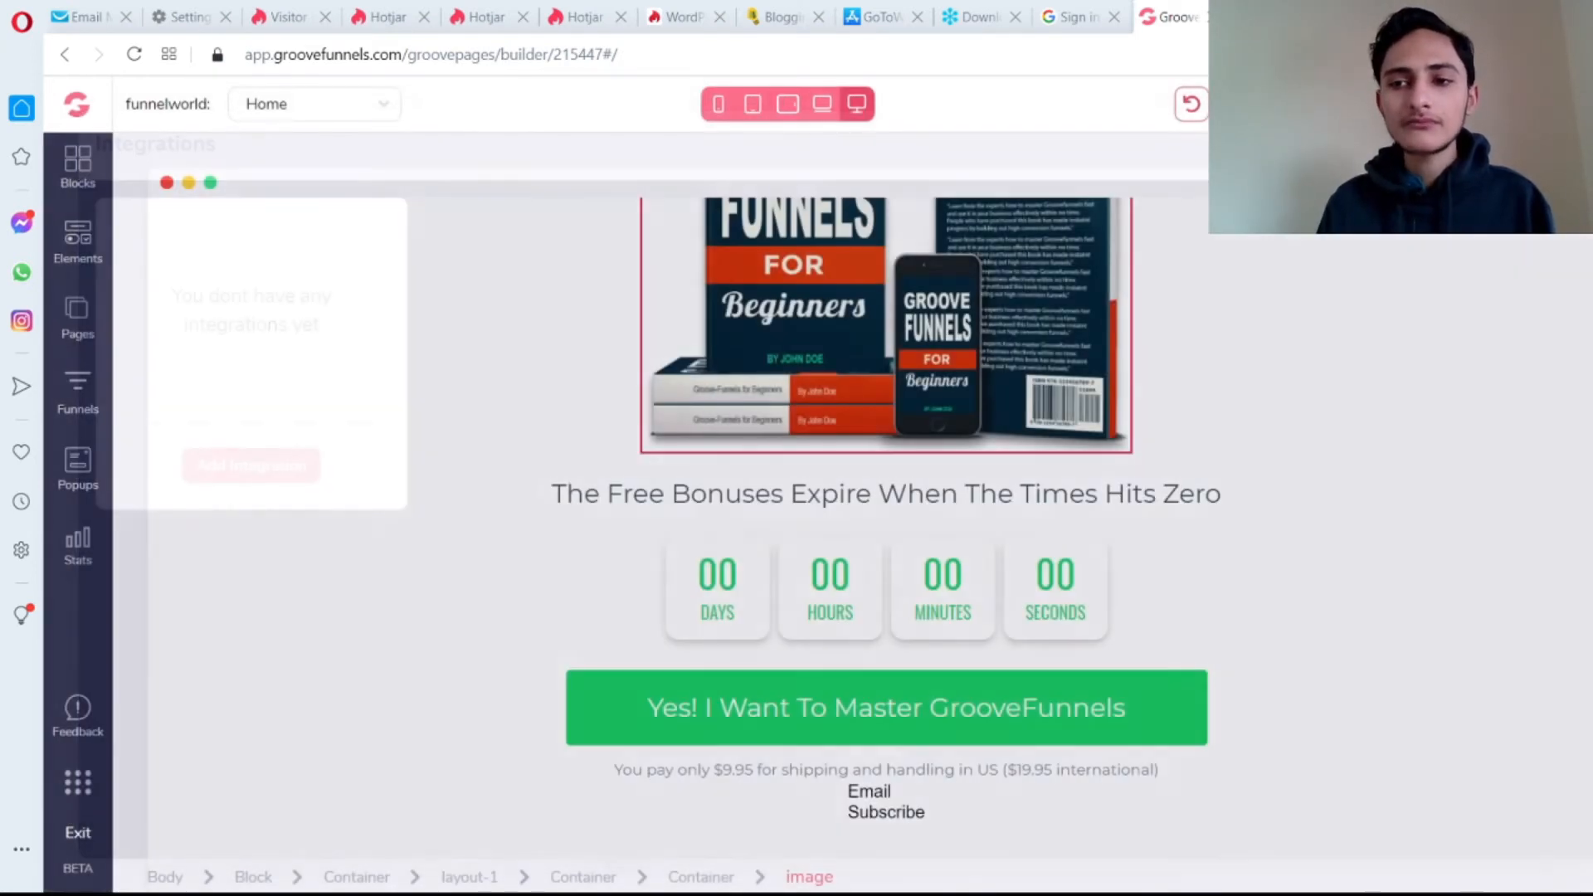
Insert a GetResponse email subscription form on the home page between the free-bonuses text and the countdown timer
left_click(348, 469)
left_click(74, 242)
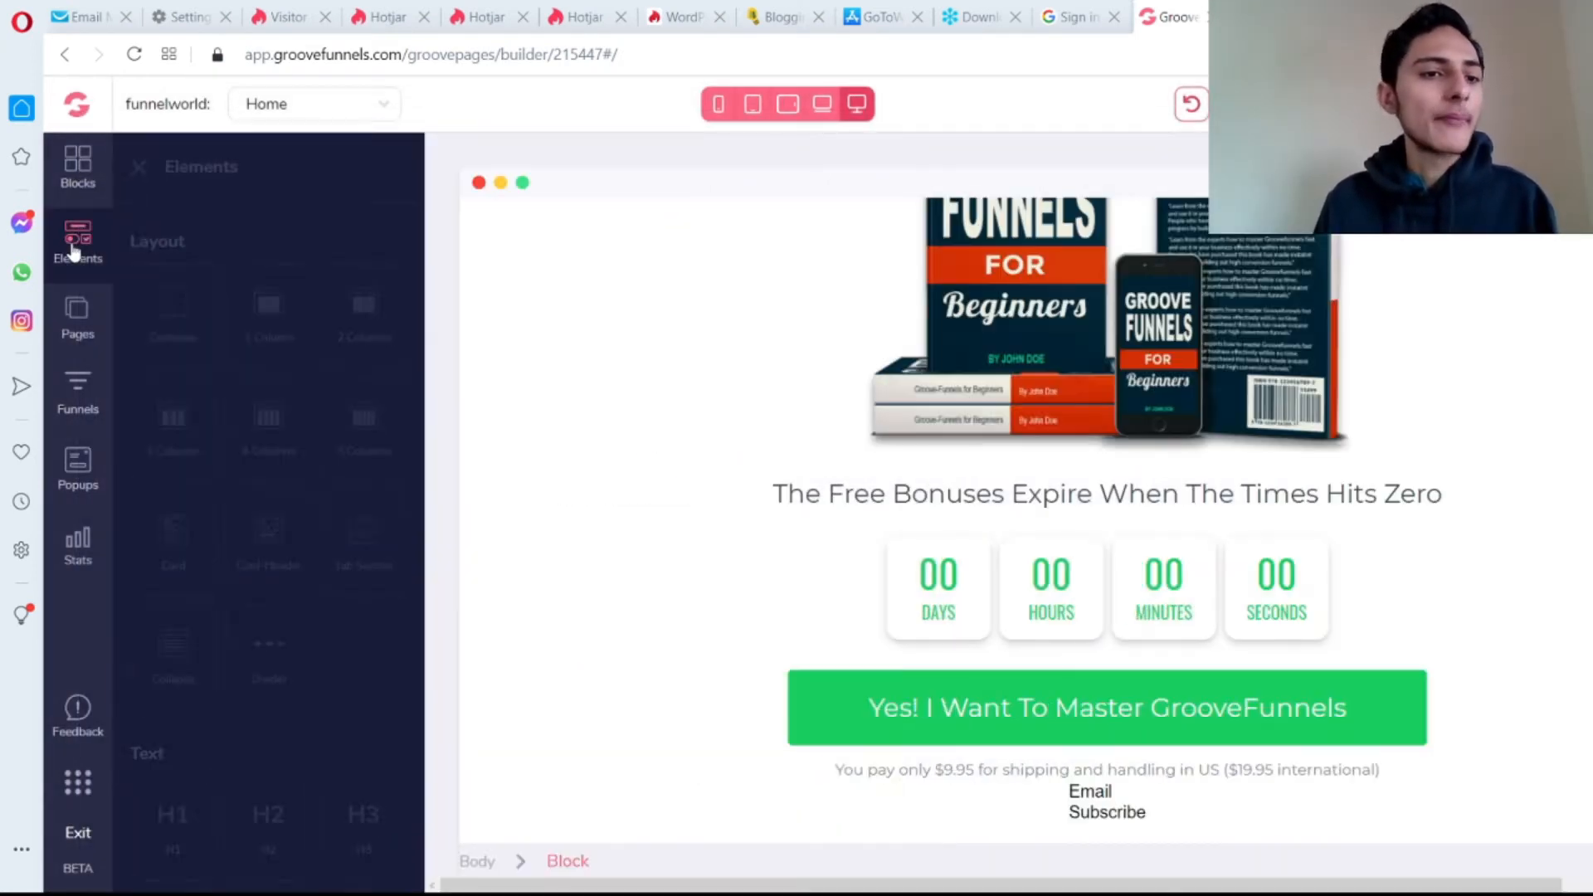
left_click_drag(421, 287, 488, 892)
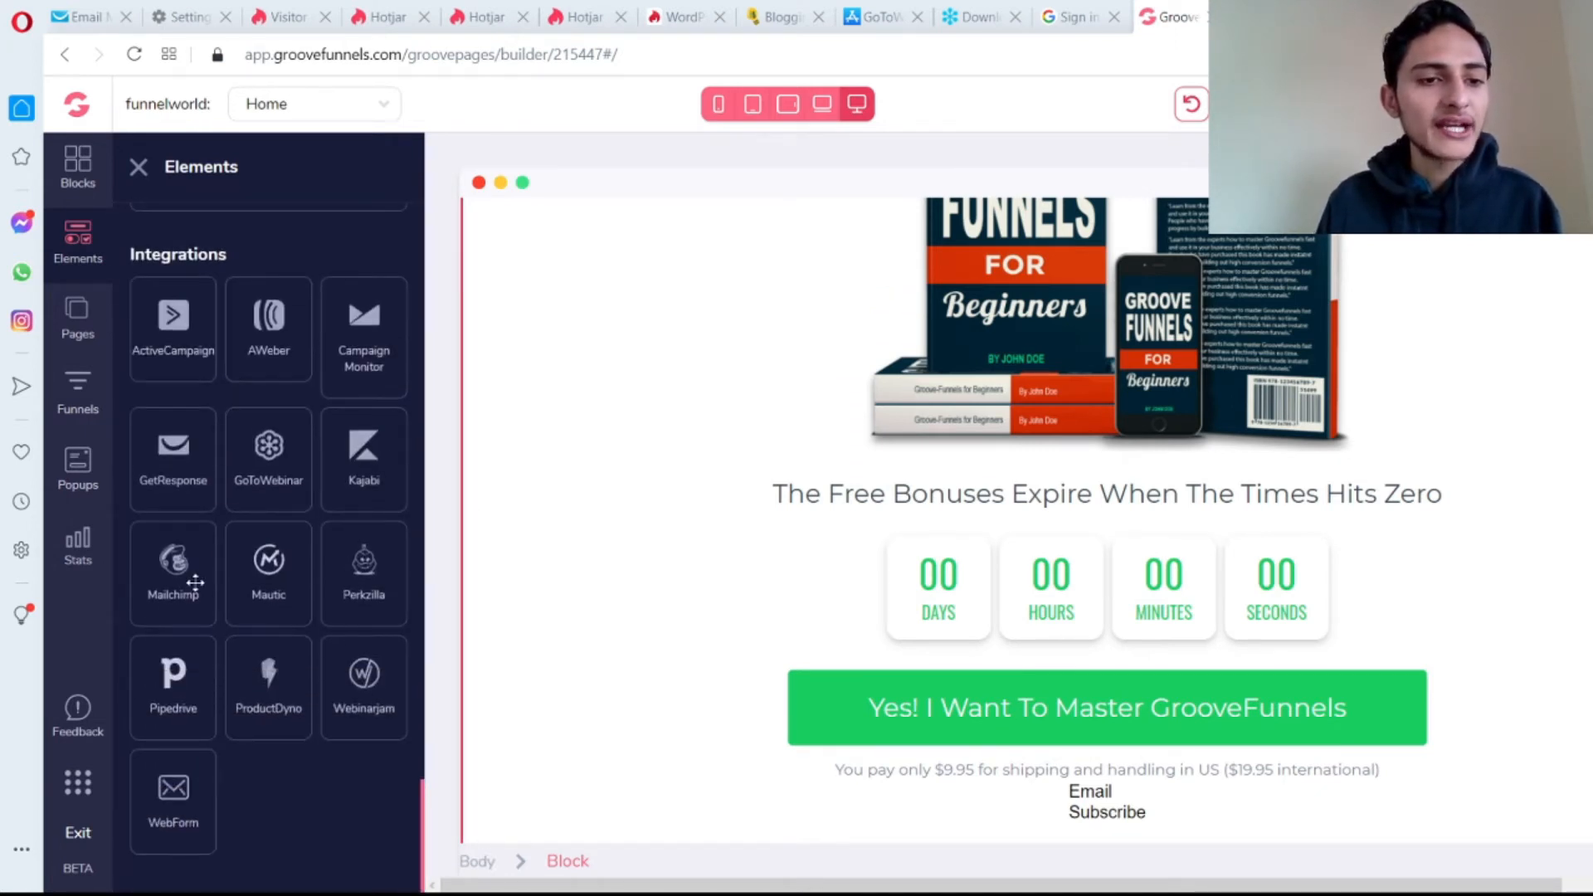
left_click_drag(174, 475, 1032, 667)
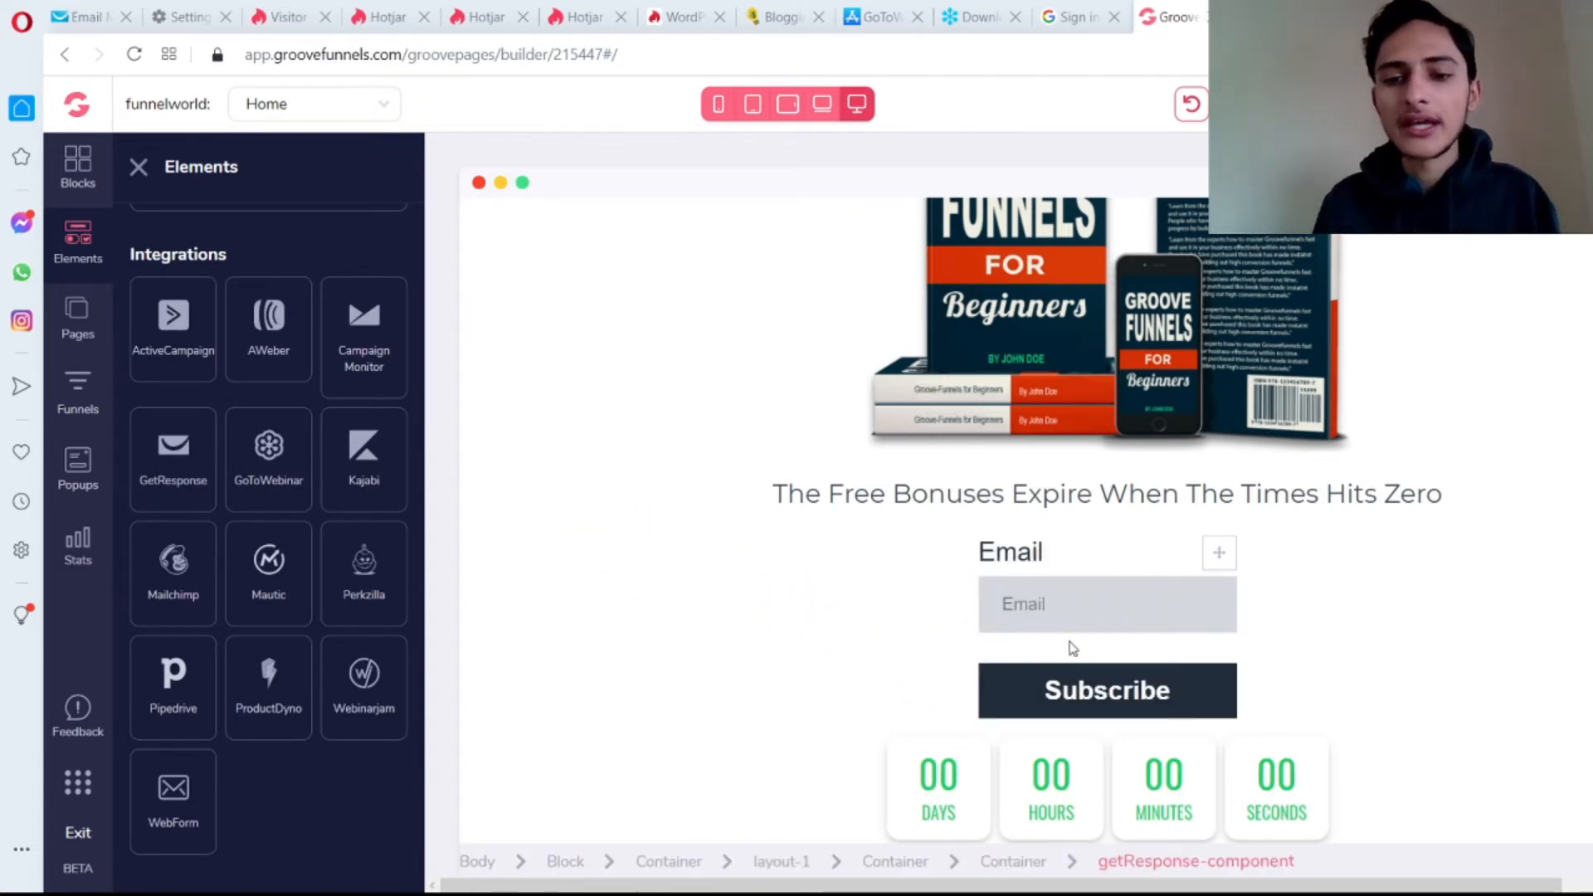
Inspect the design settings of the new form's email field, the text above it and the whole form
left_click(1063, 610)
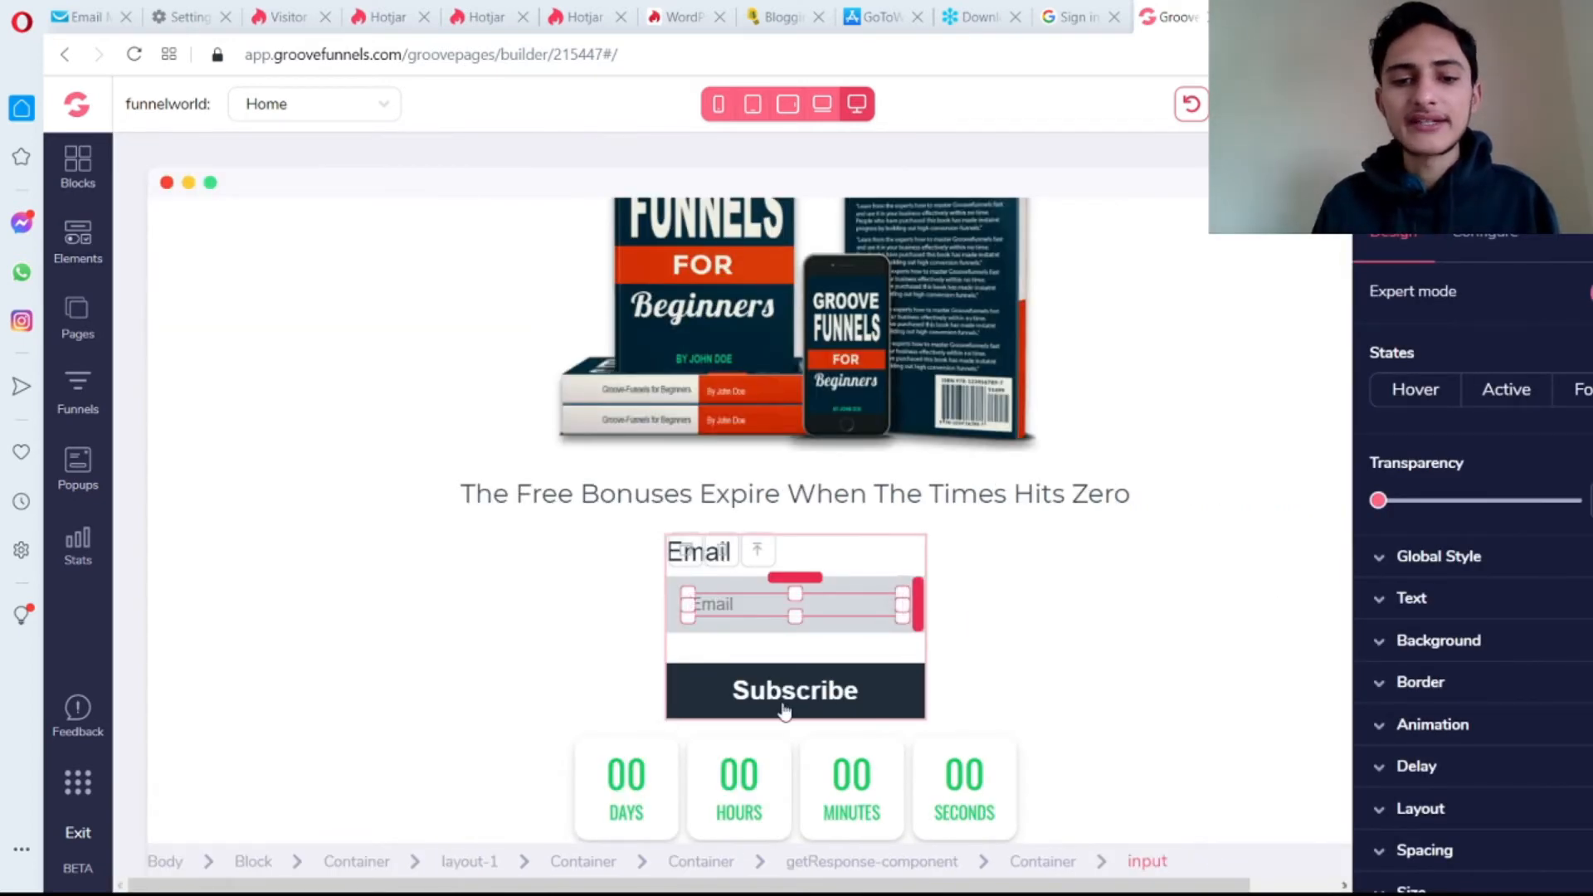
left_click(1027, 561)
left_click(829, 538)
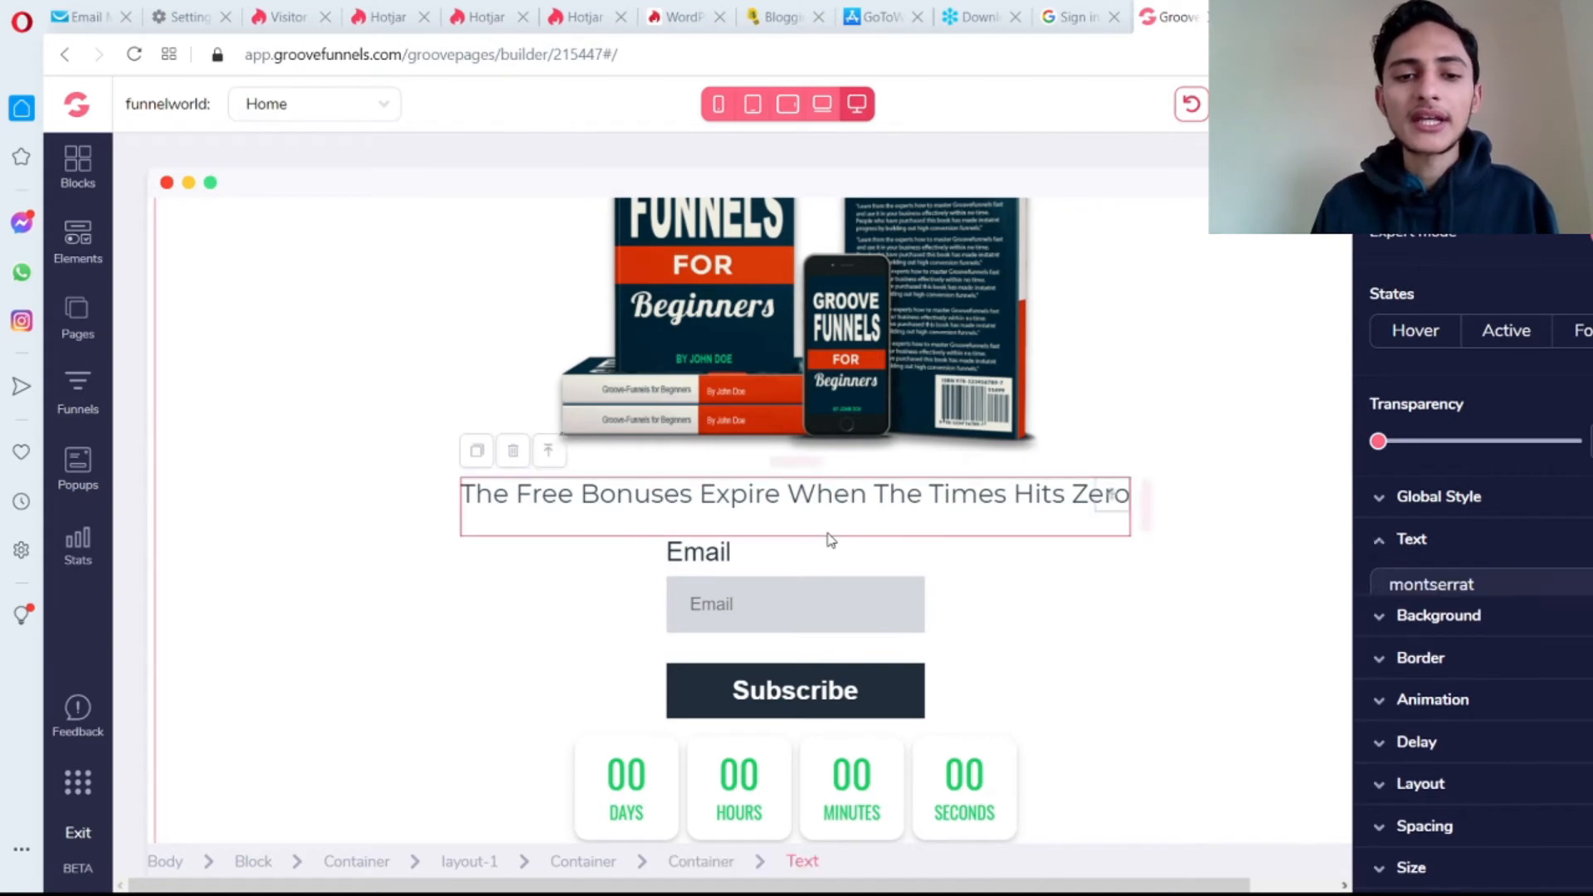
left_click(873, 652)
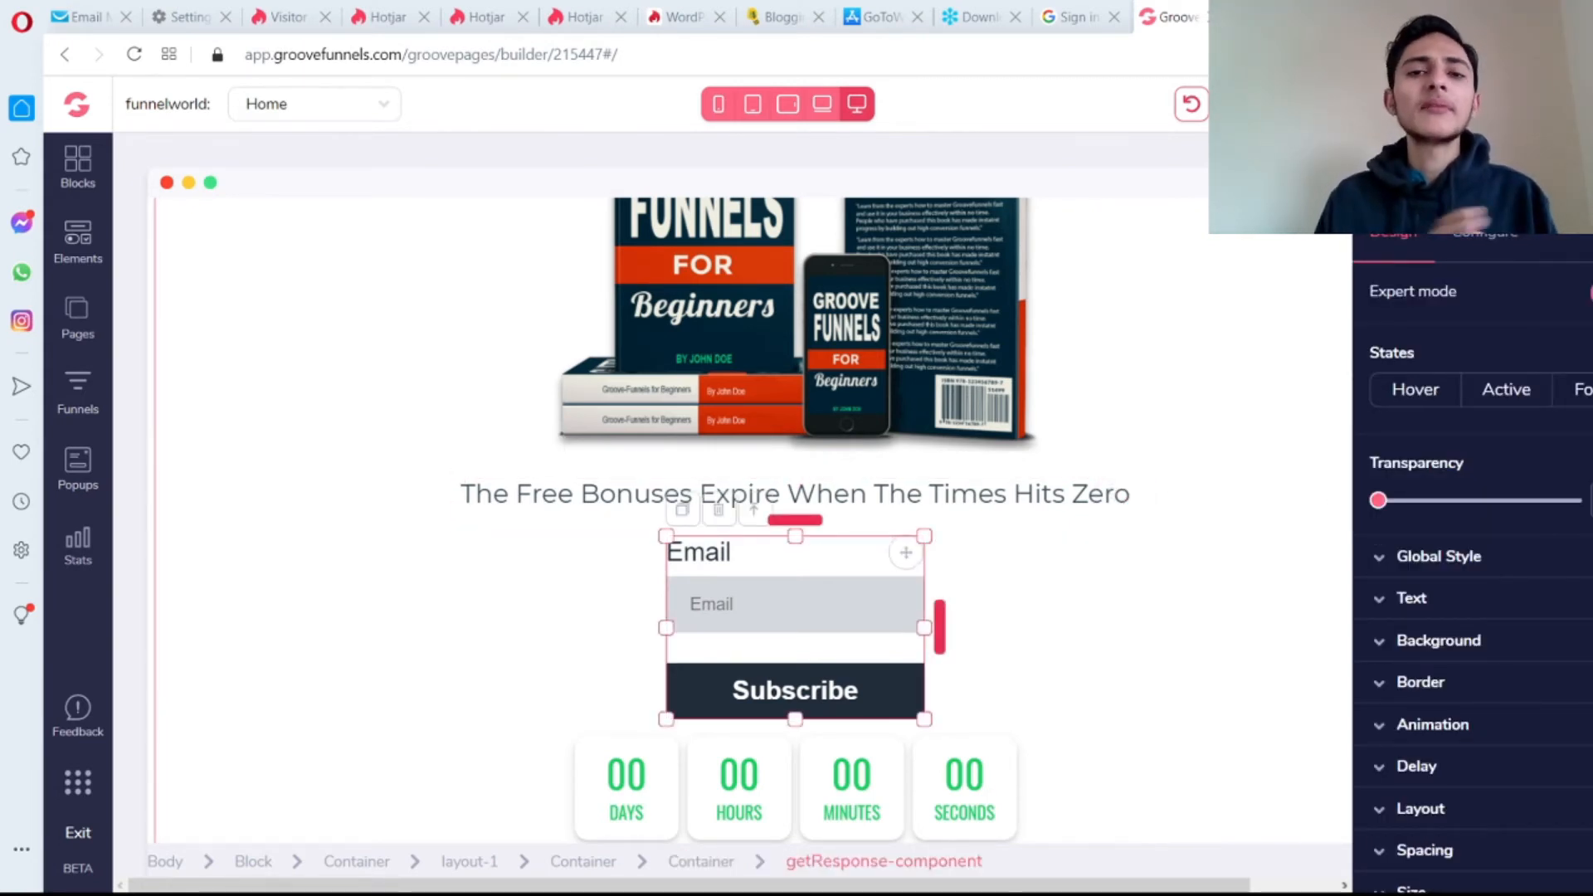
key("ctrl+a")
left_click(1126, 284)
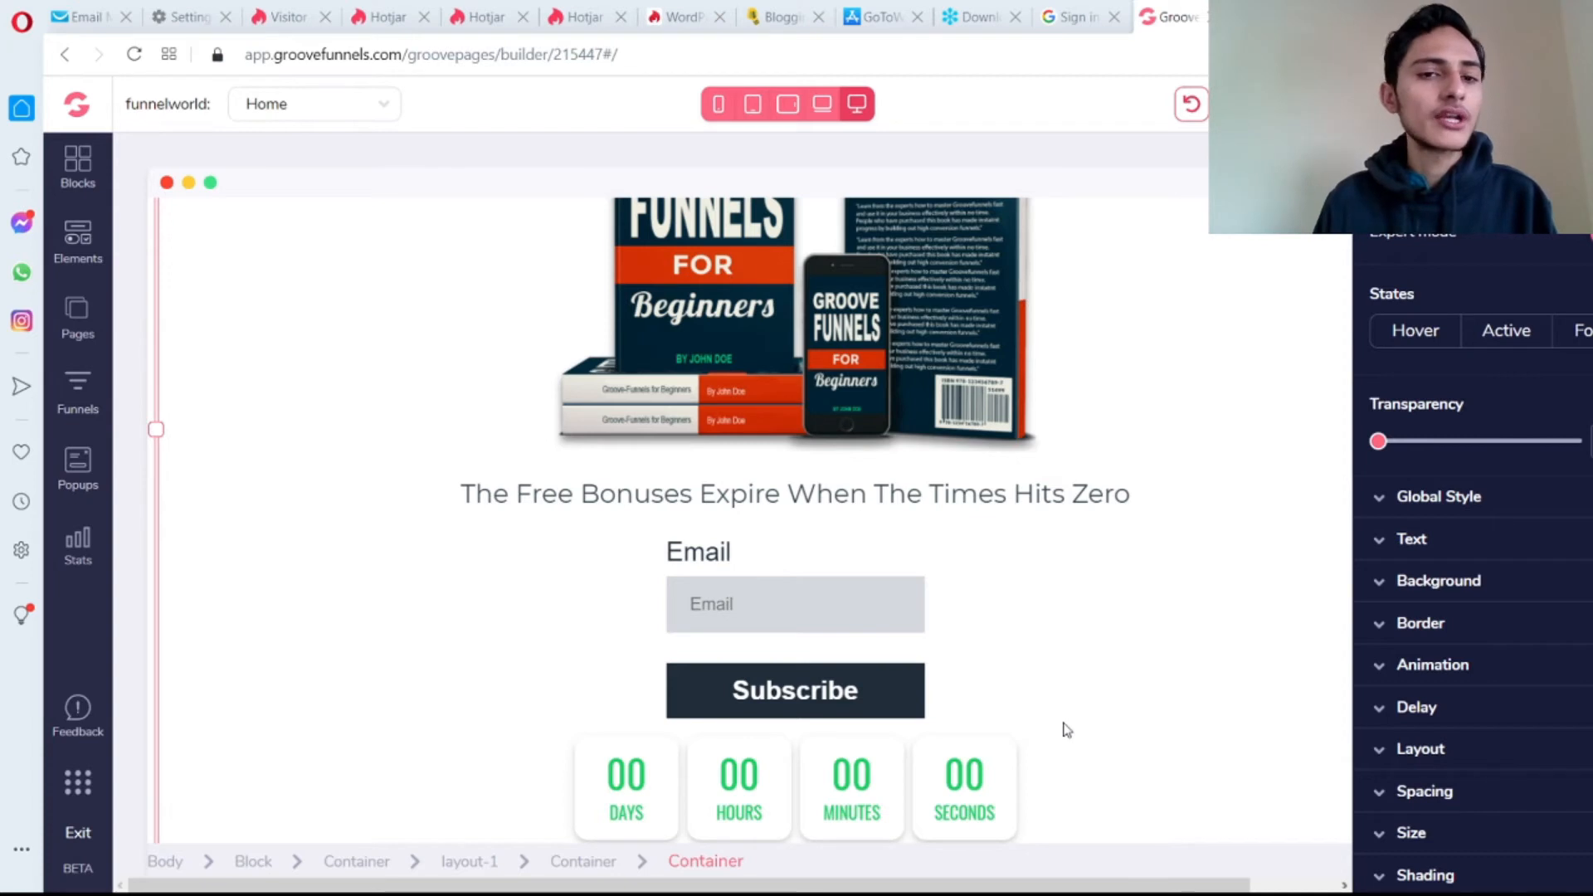
Switch the editor to Page 1 of the funnelworld site and look over its content
left_click(363, 106)
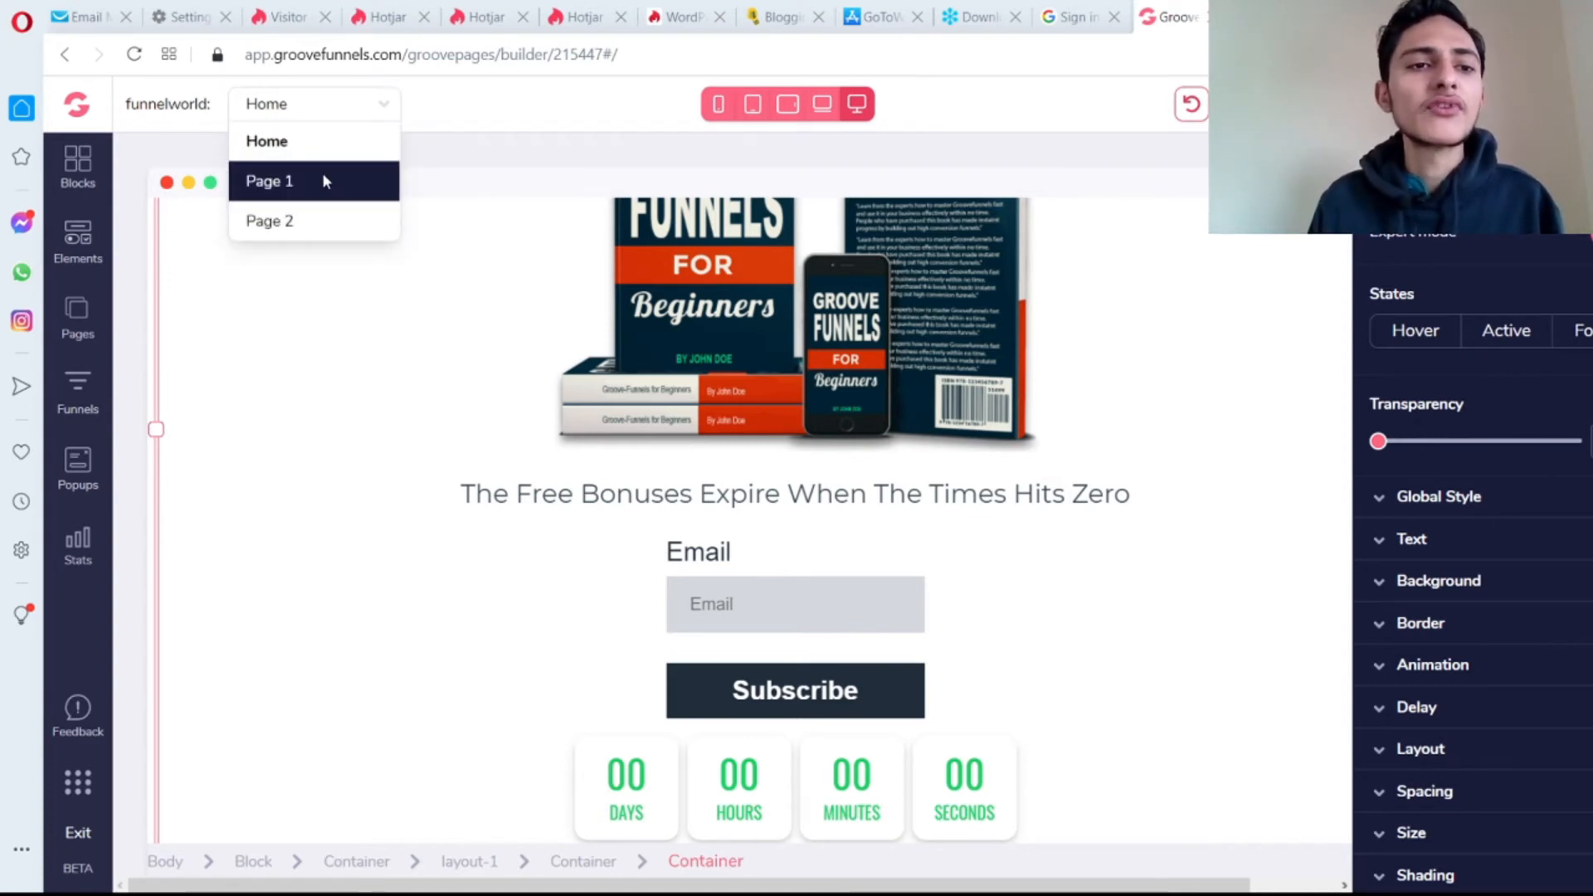
left_click(324, 176)
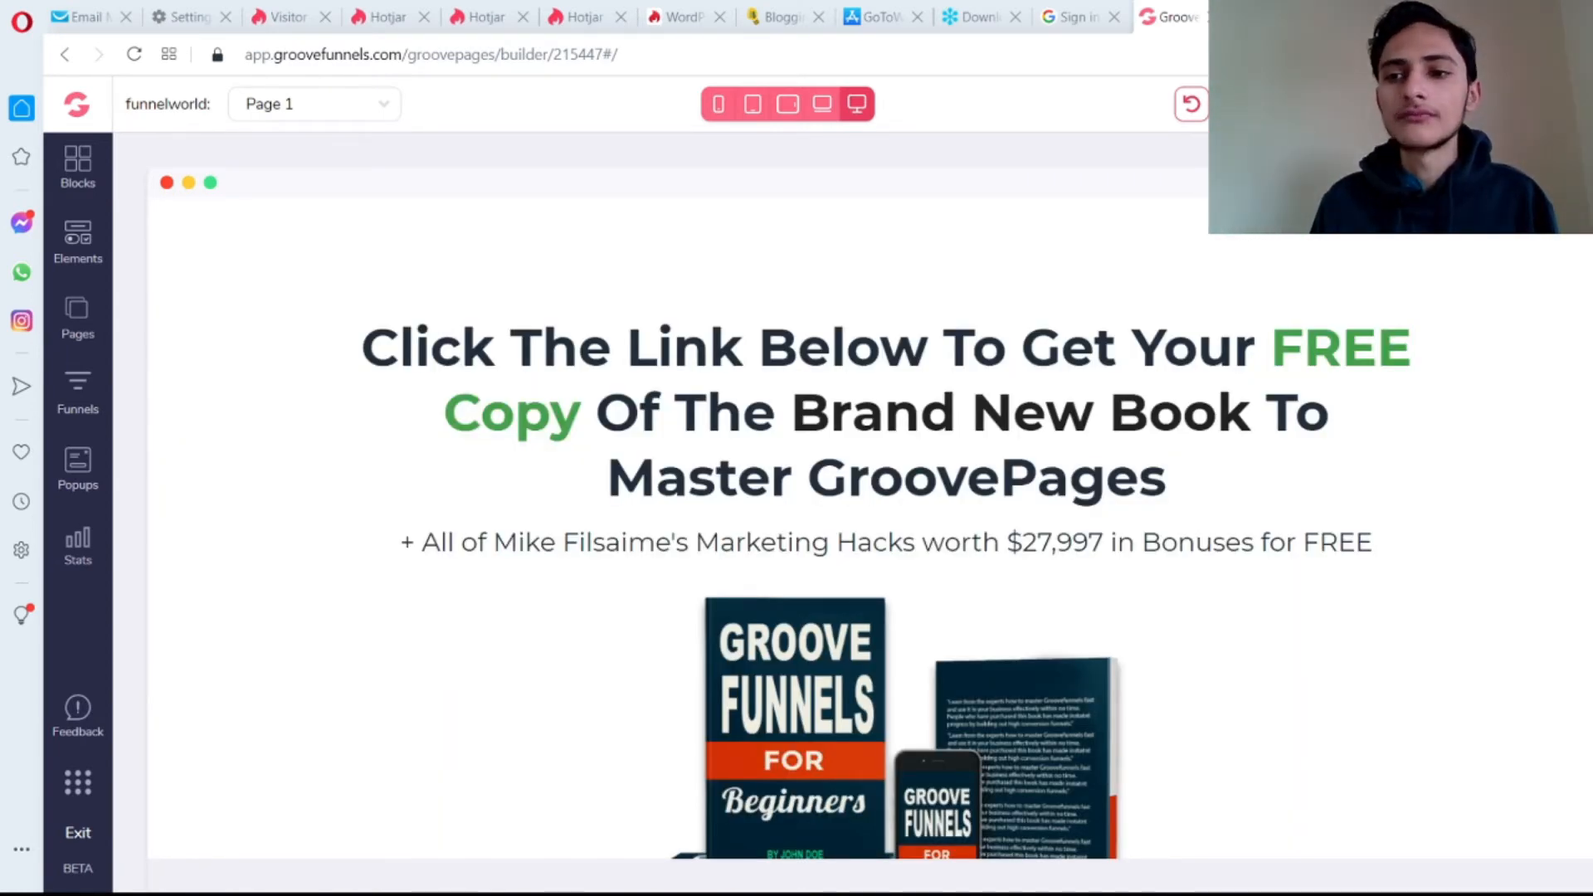
scroll(886, 531, "down", 6)
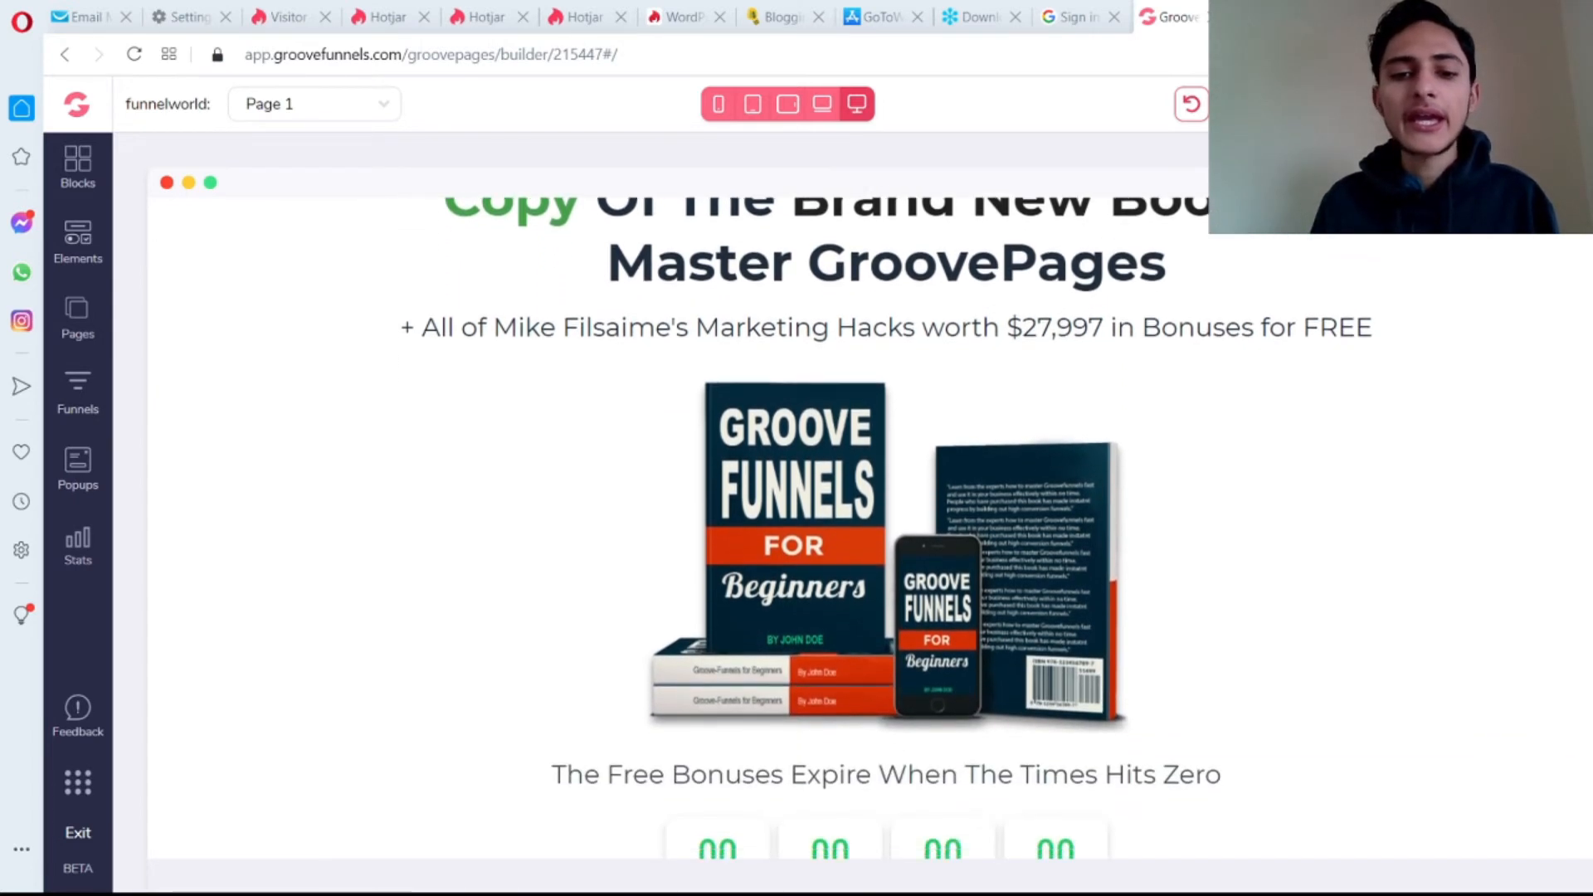
scroll(431, 433, "up", 6)
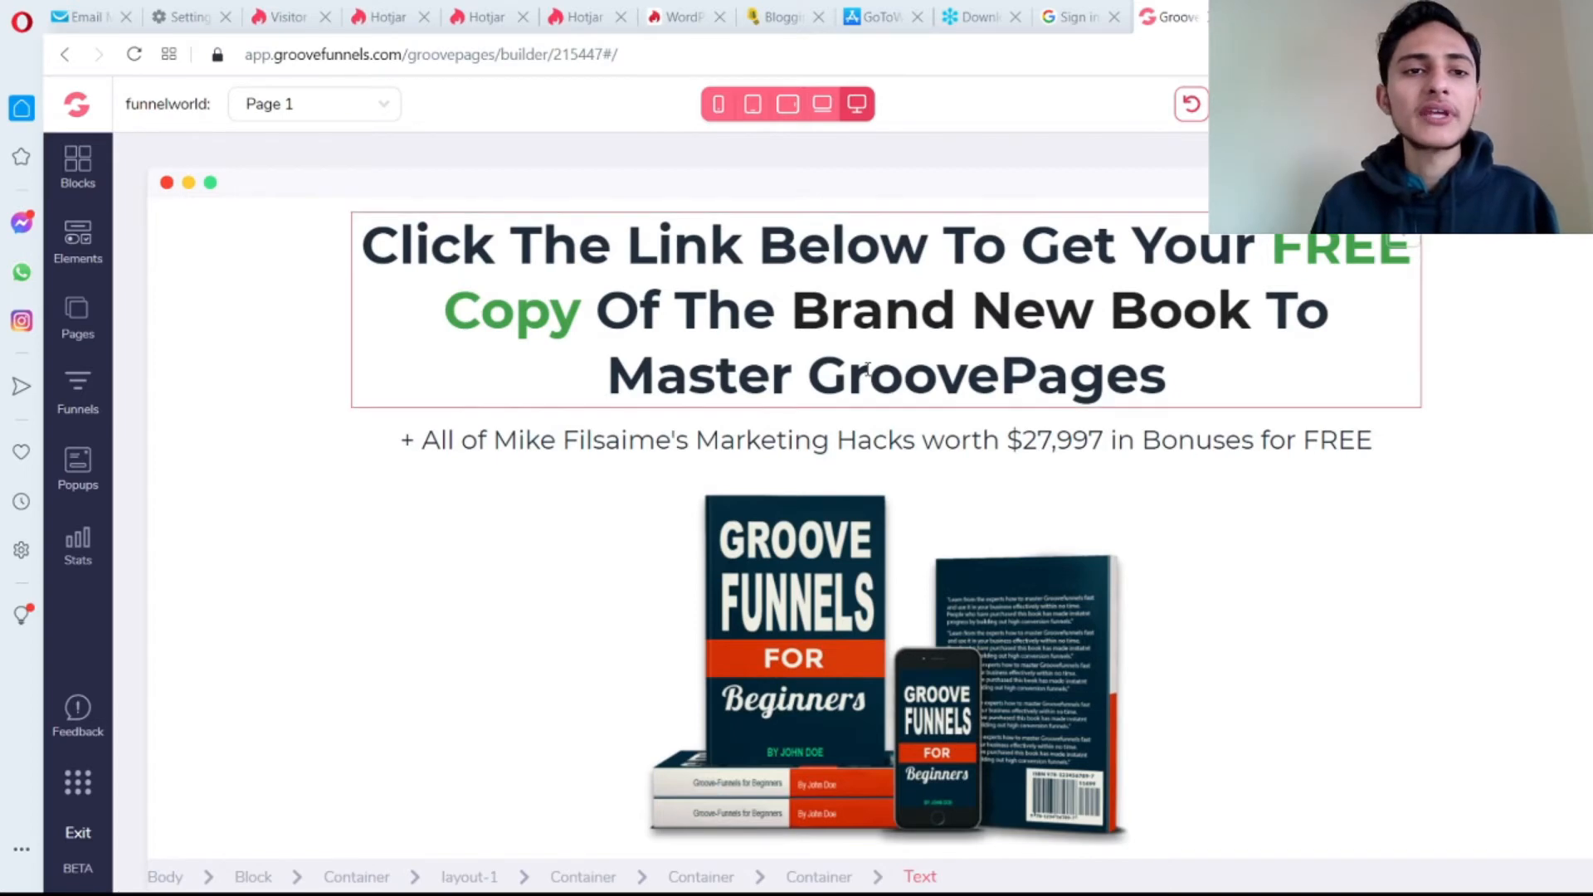
Clear the headline, subtitle and book image above the free-bonuses text, and place an H1 heading in the emptied container
left_click(284, 119)
left_click(287, 221)
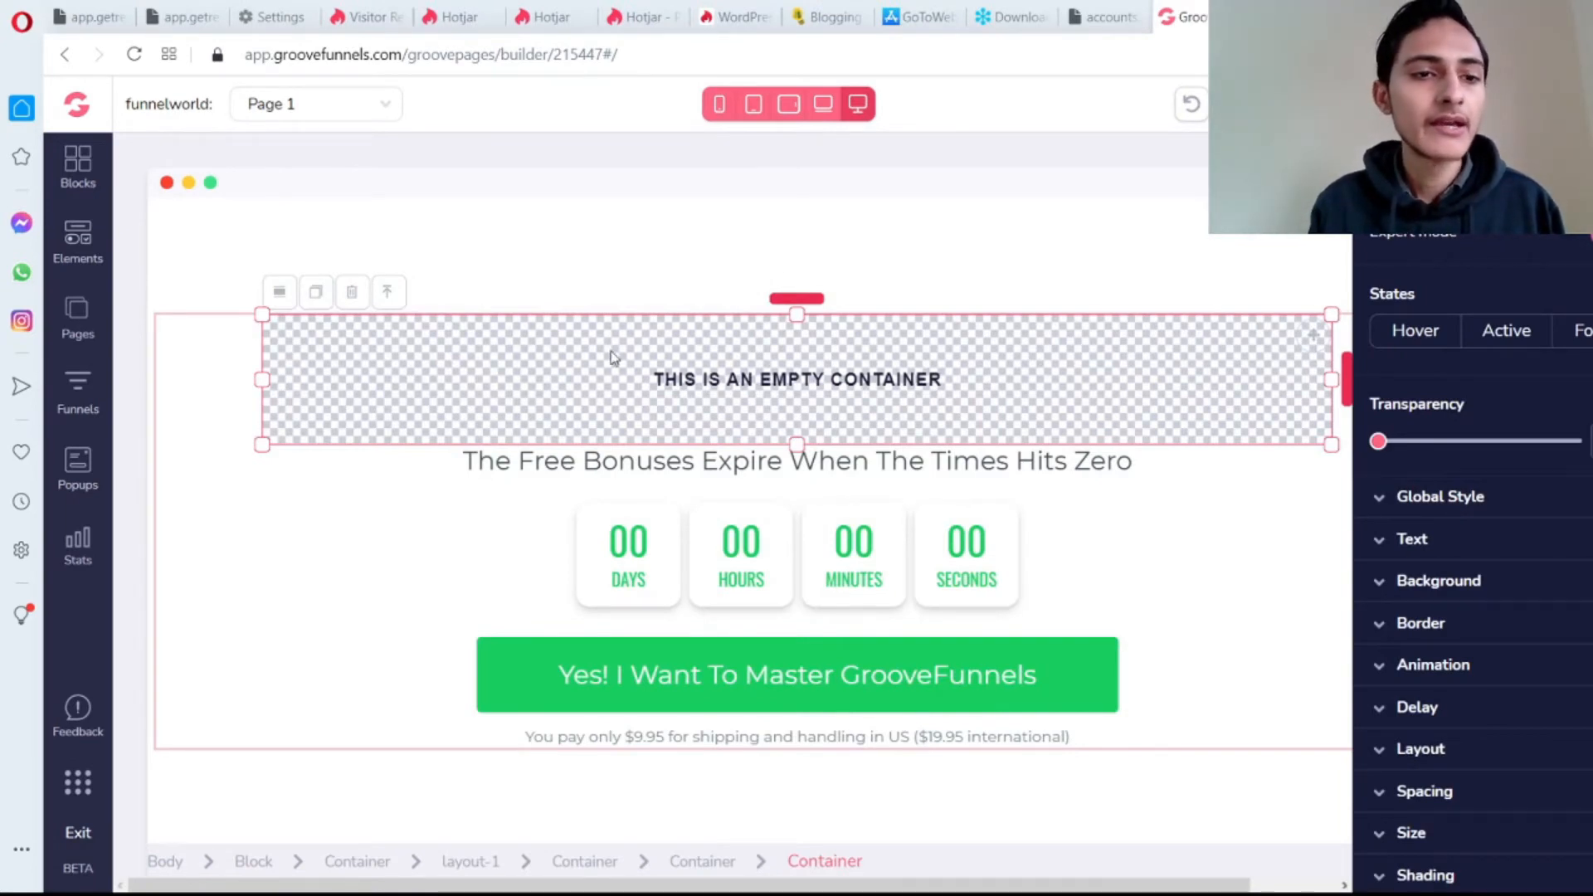
left_click(94, 249)
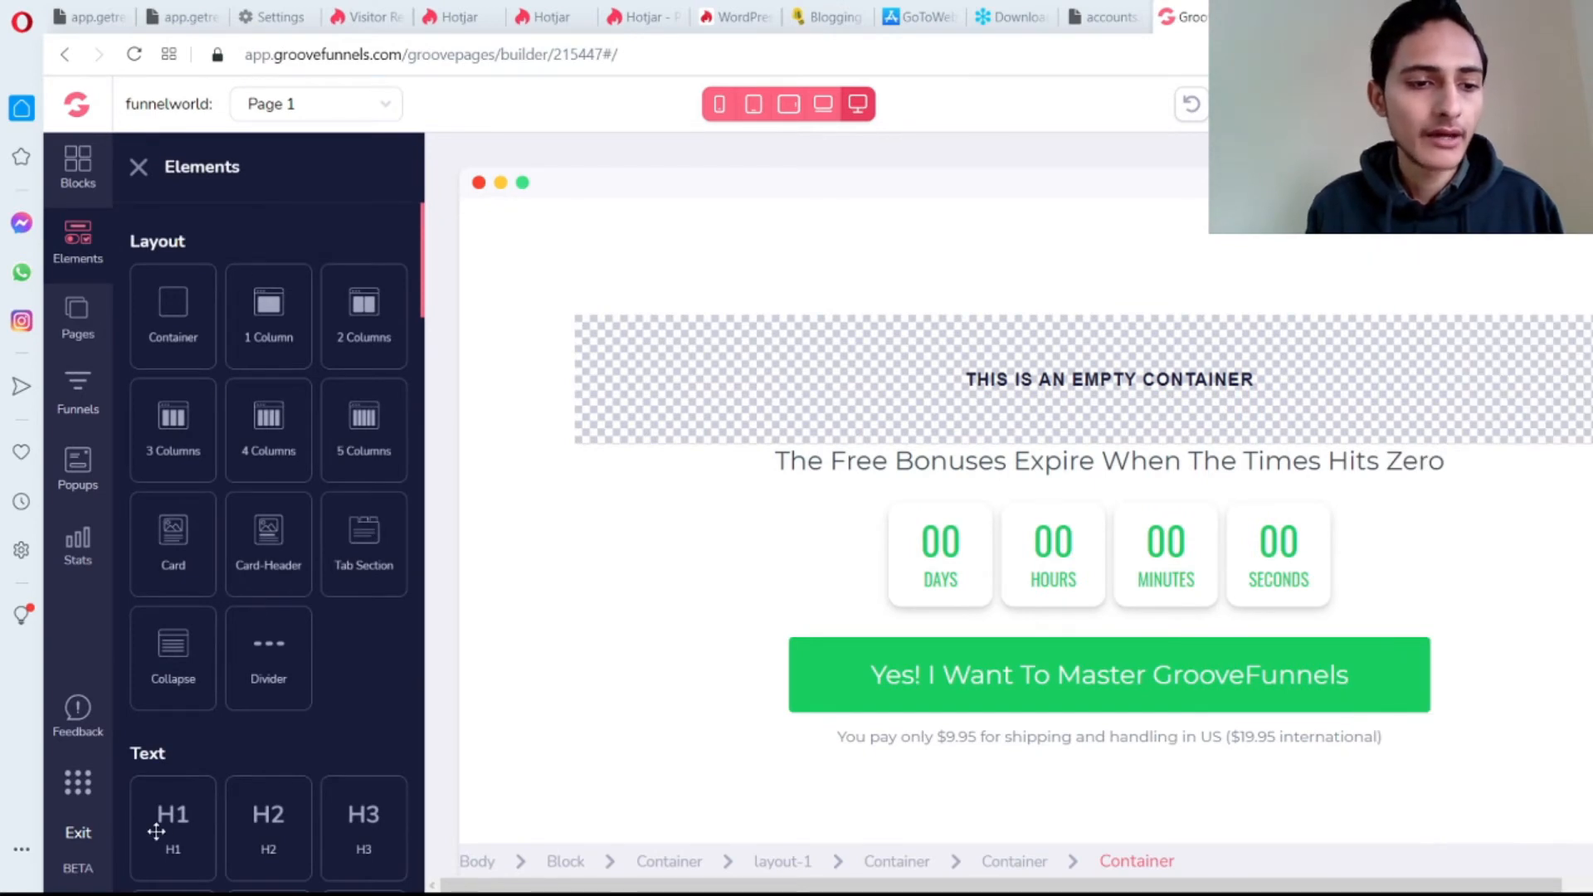
left_click_drag(156, 830, 805, 327)
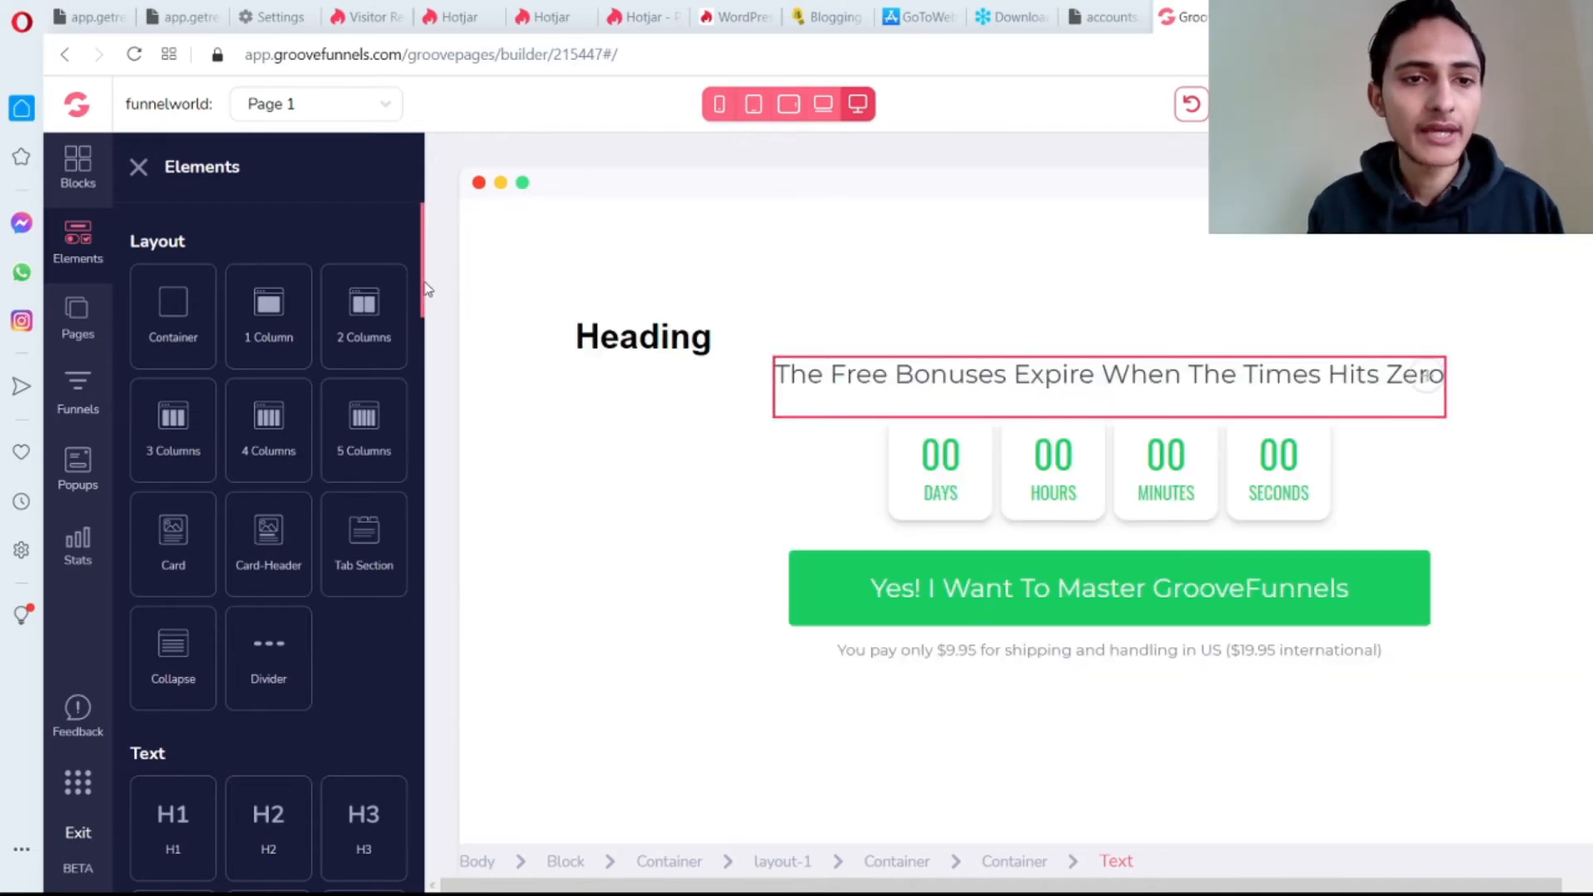
Insert a YouTube video element on Page 1 from the media elements, and close the element list
left_click_drag(427, 283, 422, 292)
left_click(430, 315)
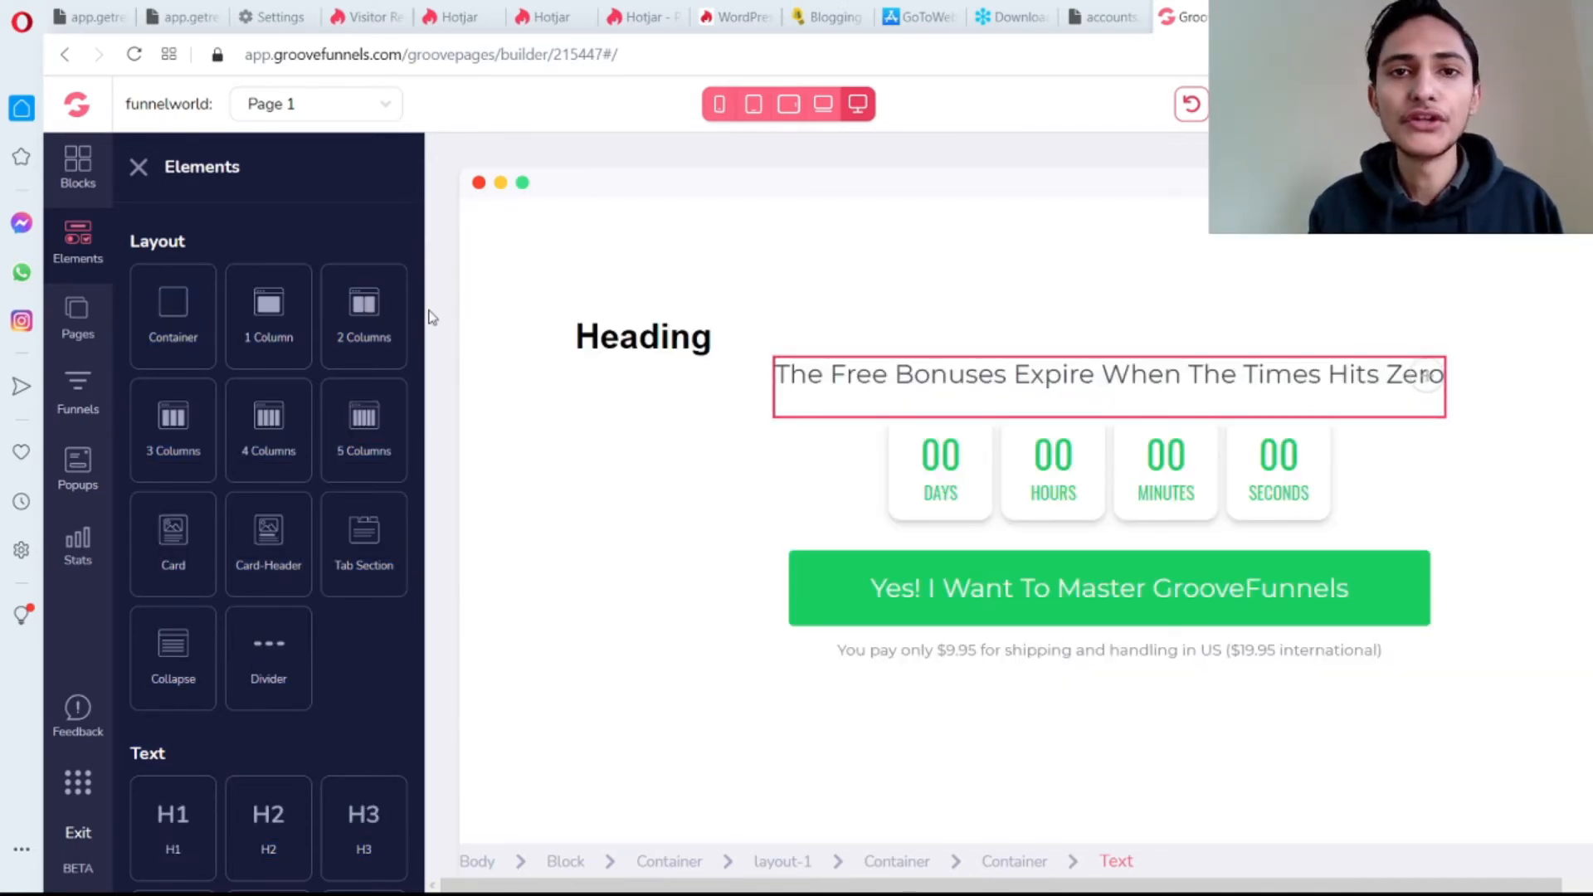
left_click_drag(423, 315, 444, 562)
left_click_drag(343, 392, 986, 516)
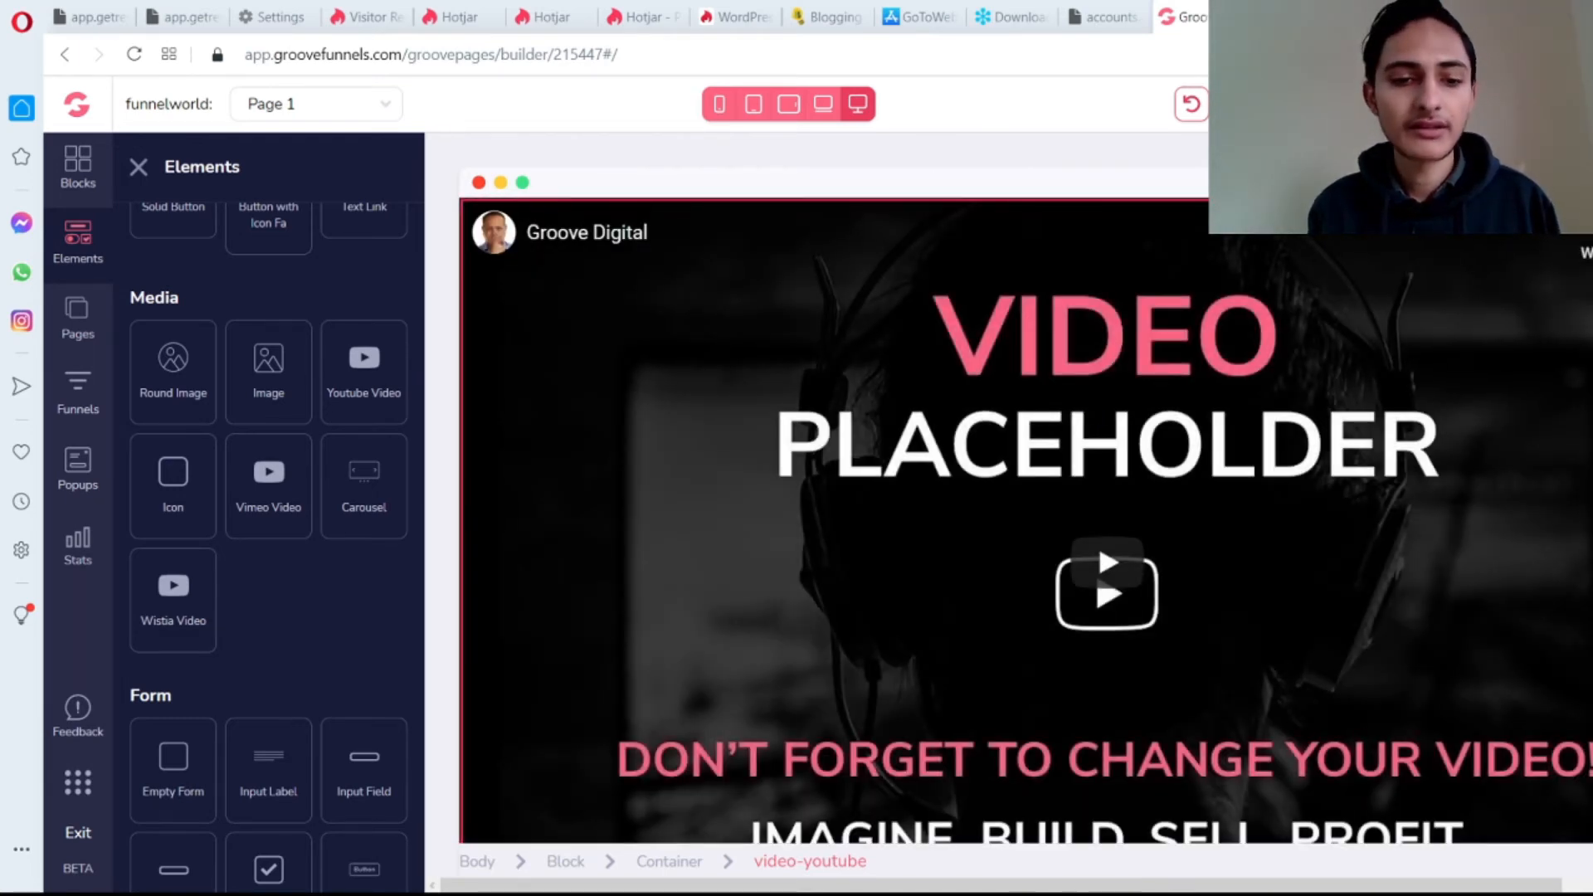
left_click(143, 171)
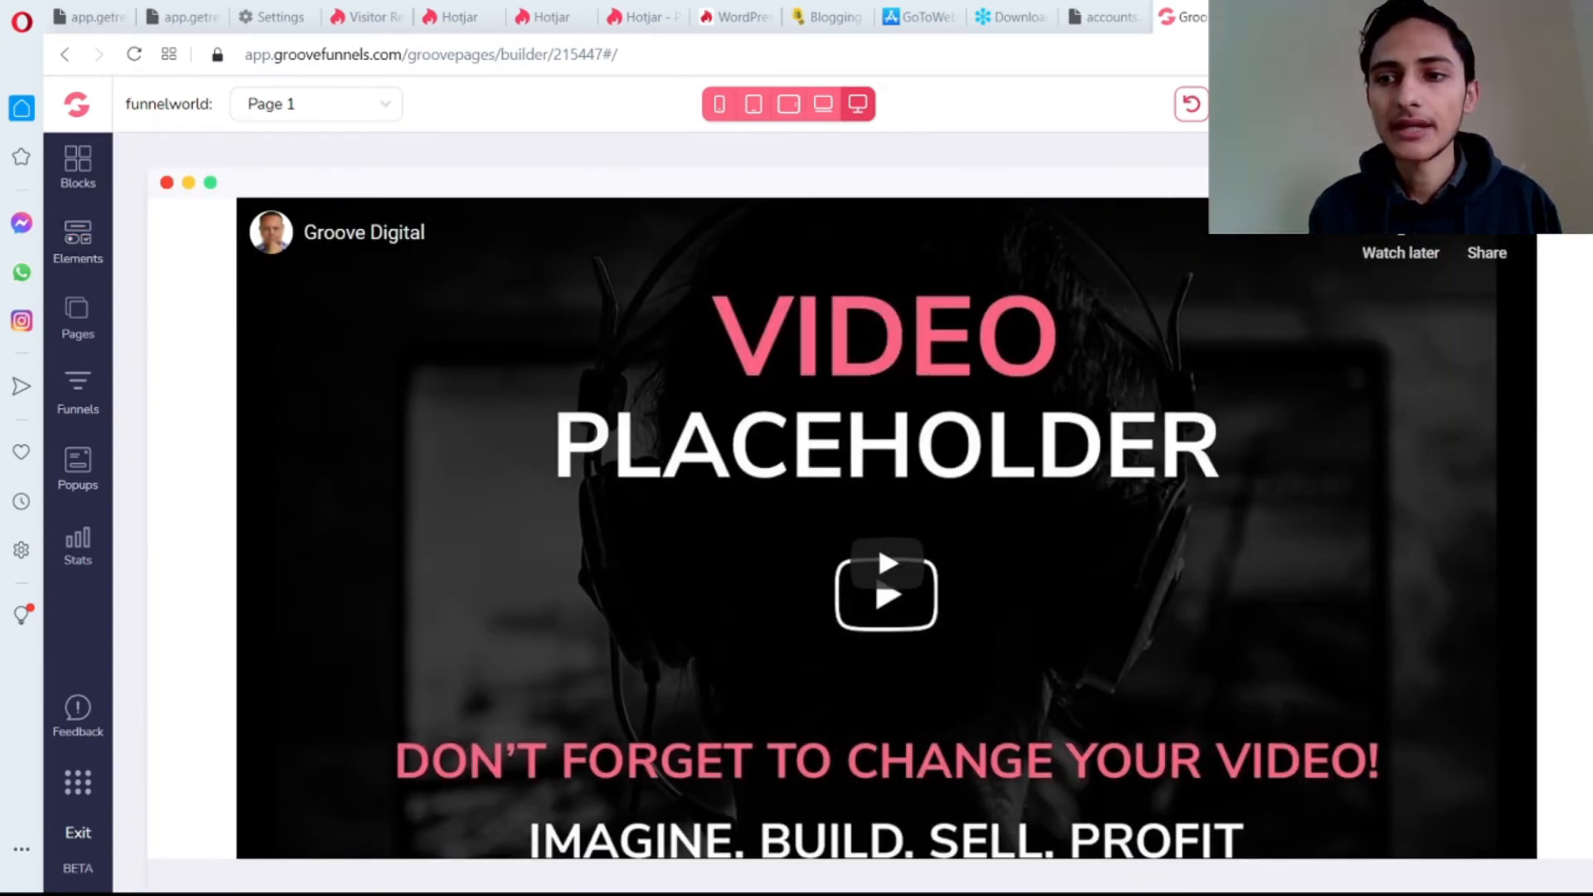
Arrange the new heading centred above the YouTube video, with the free-bonuses text and countdown directly below the video
scroll(878, 540, "down", 6)
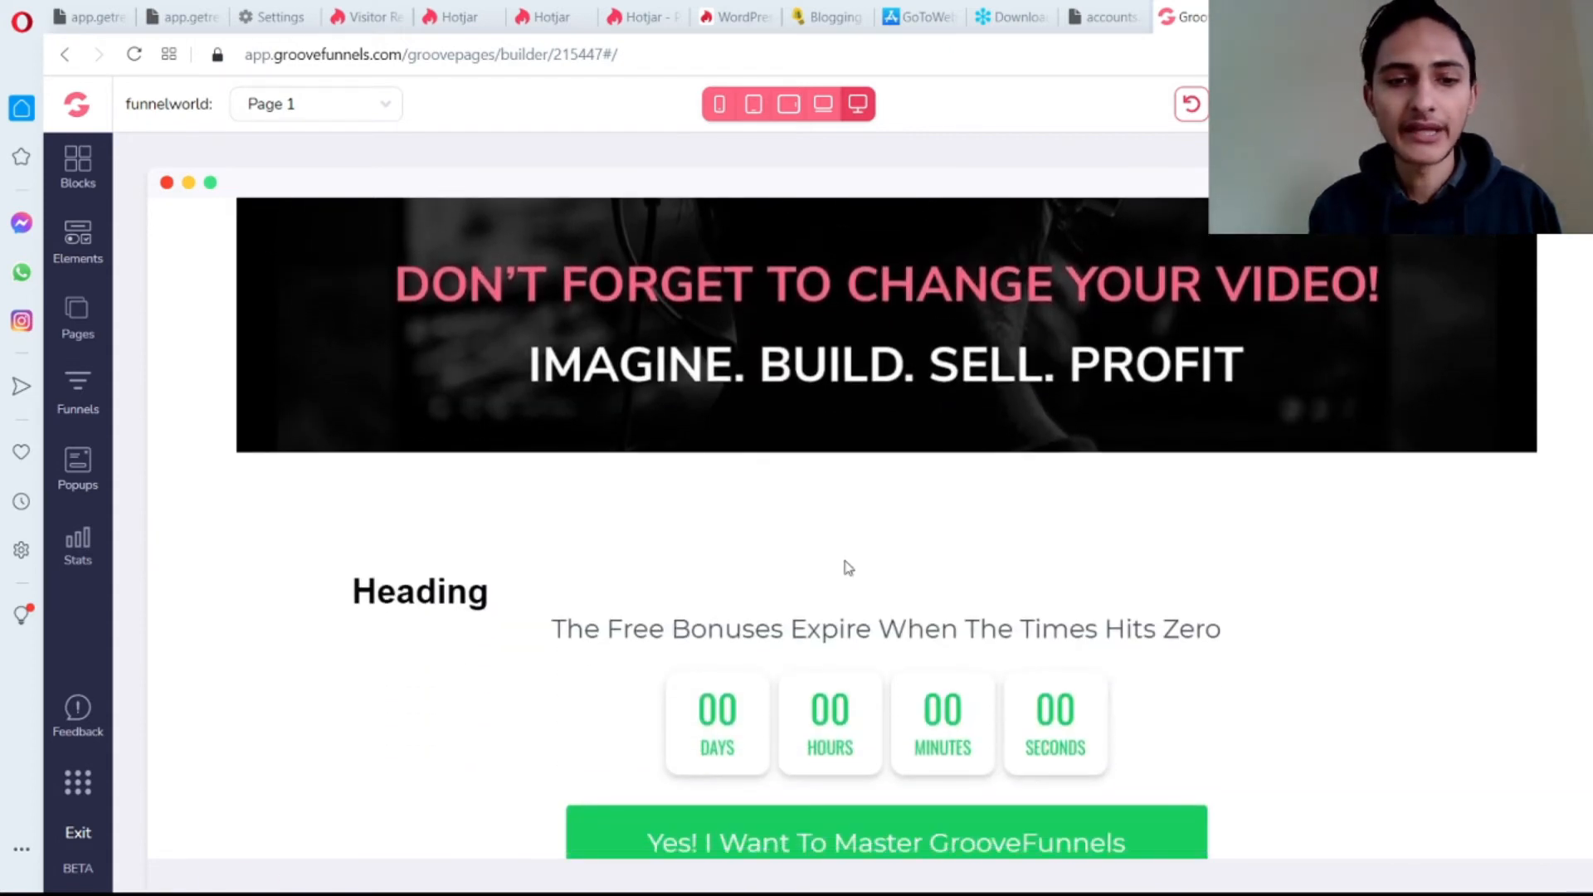
left_click(416, 598)
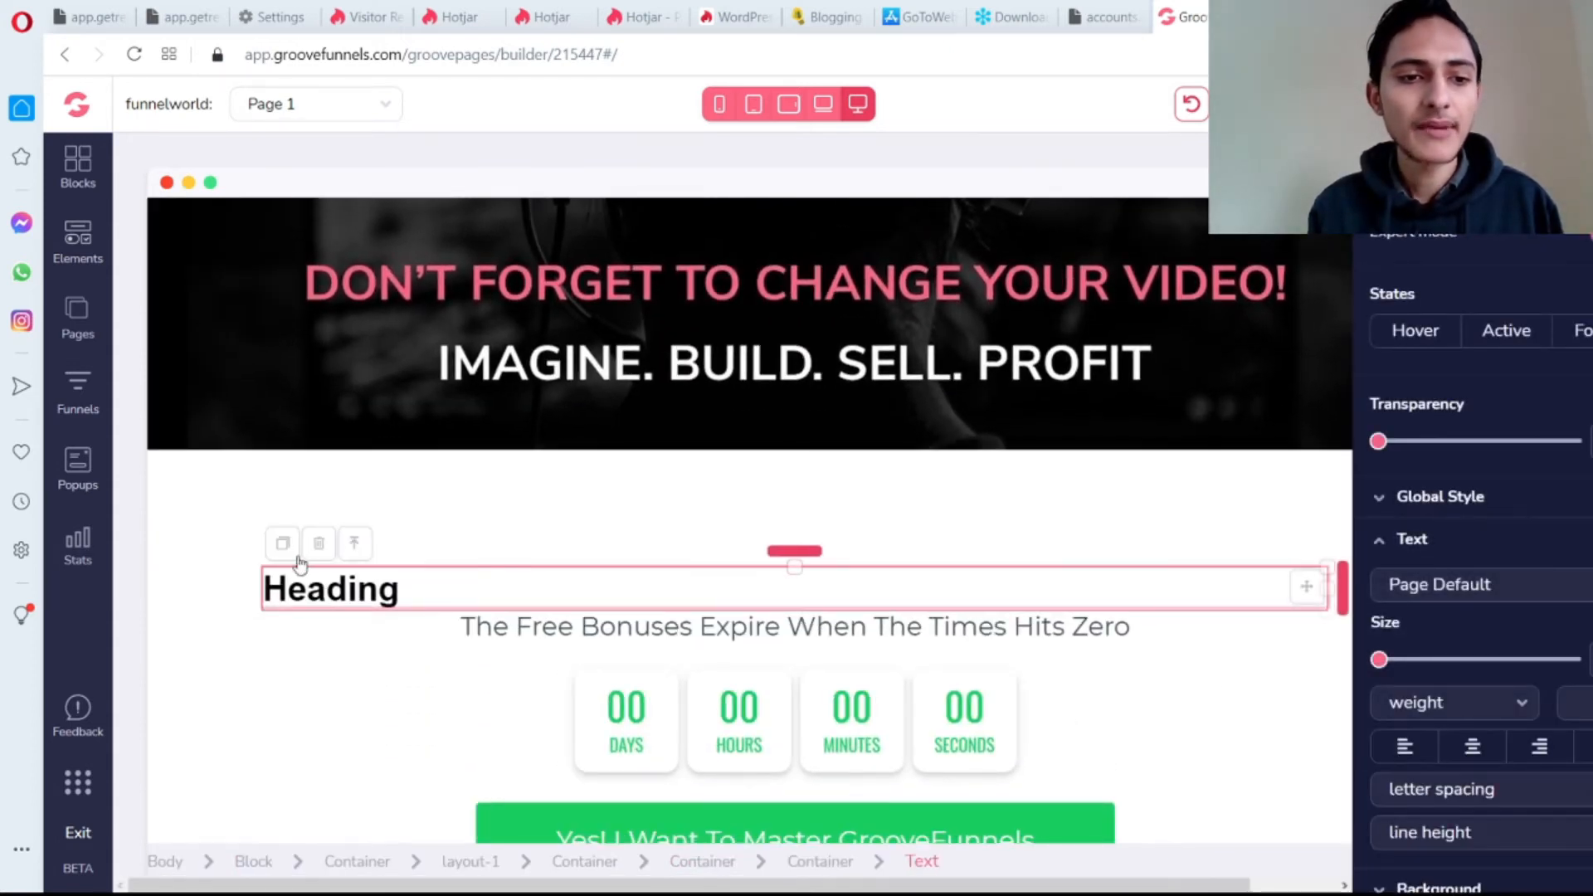
left_click(357, 546)
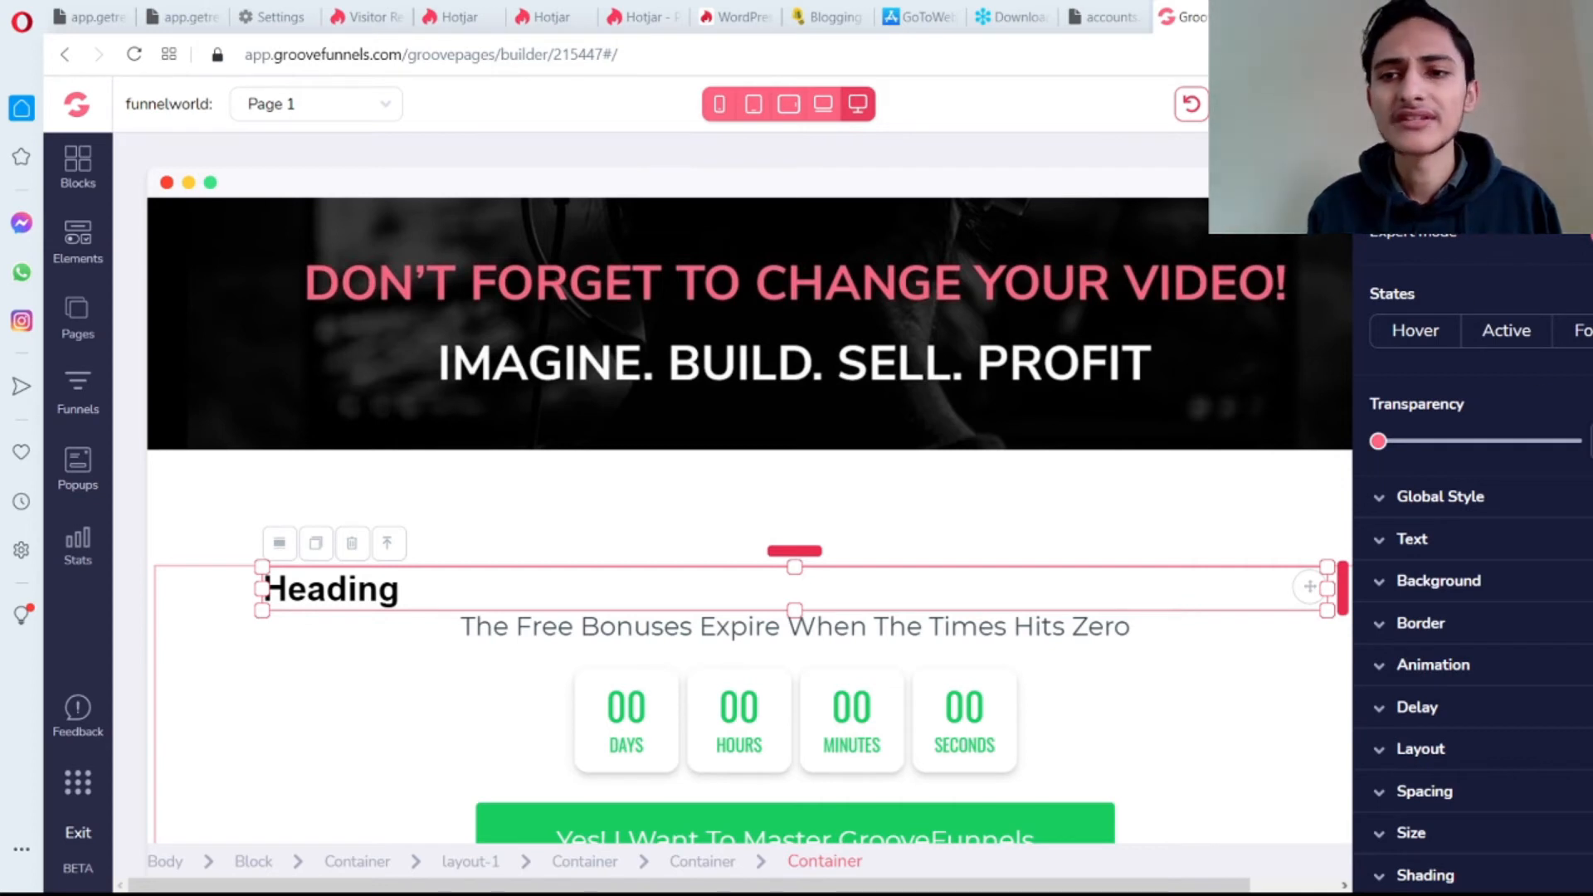
left_click(1581, 170)
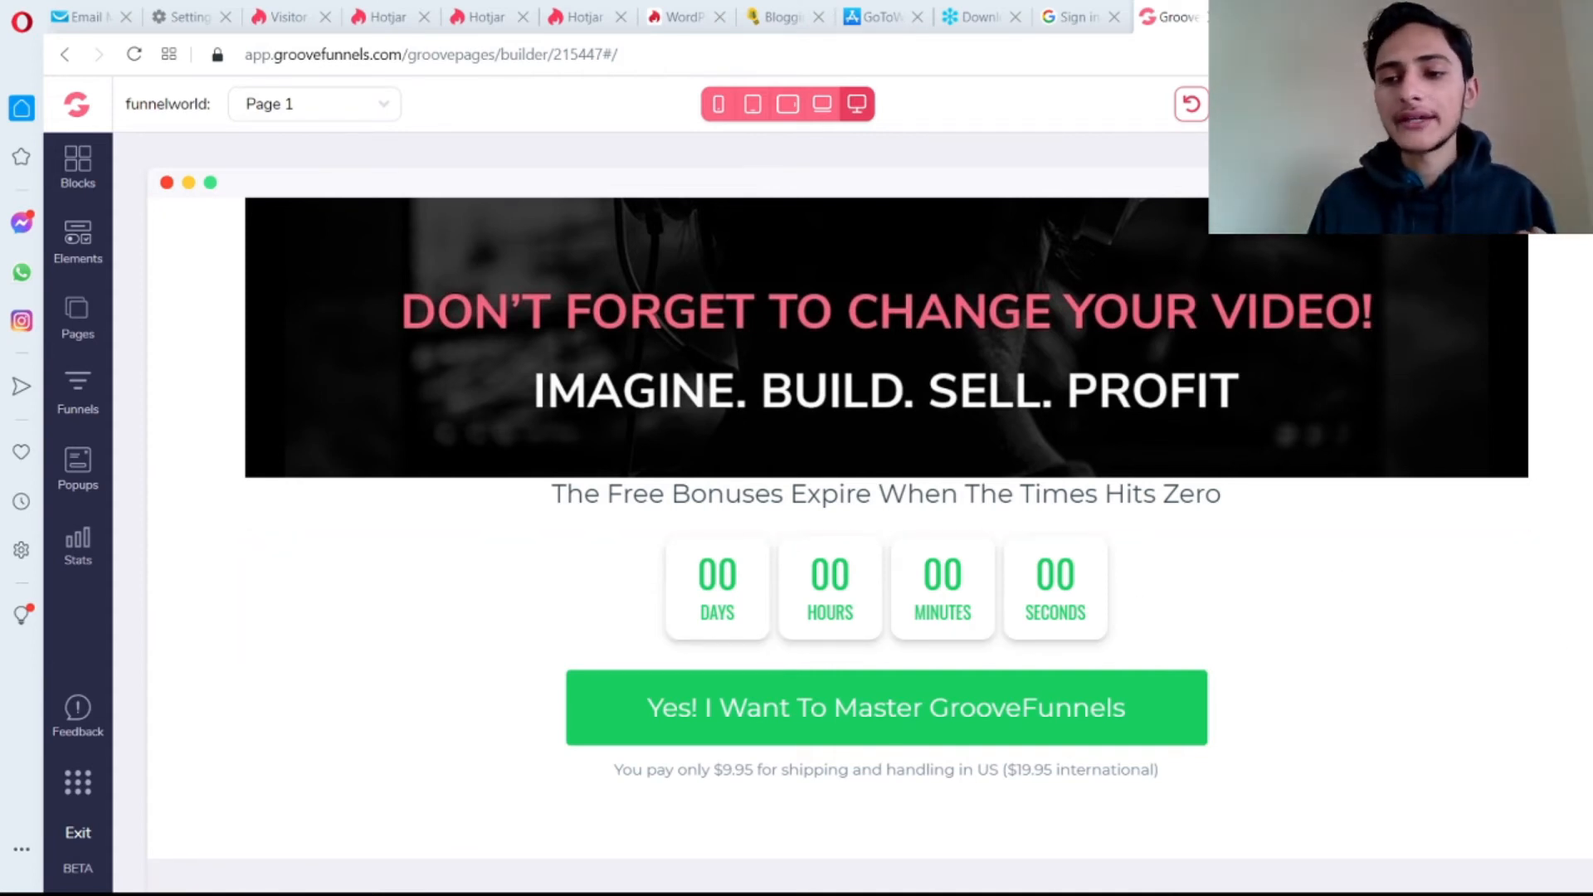
scroll(886, 531, "up", 8)
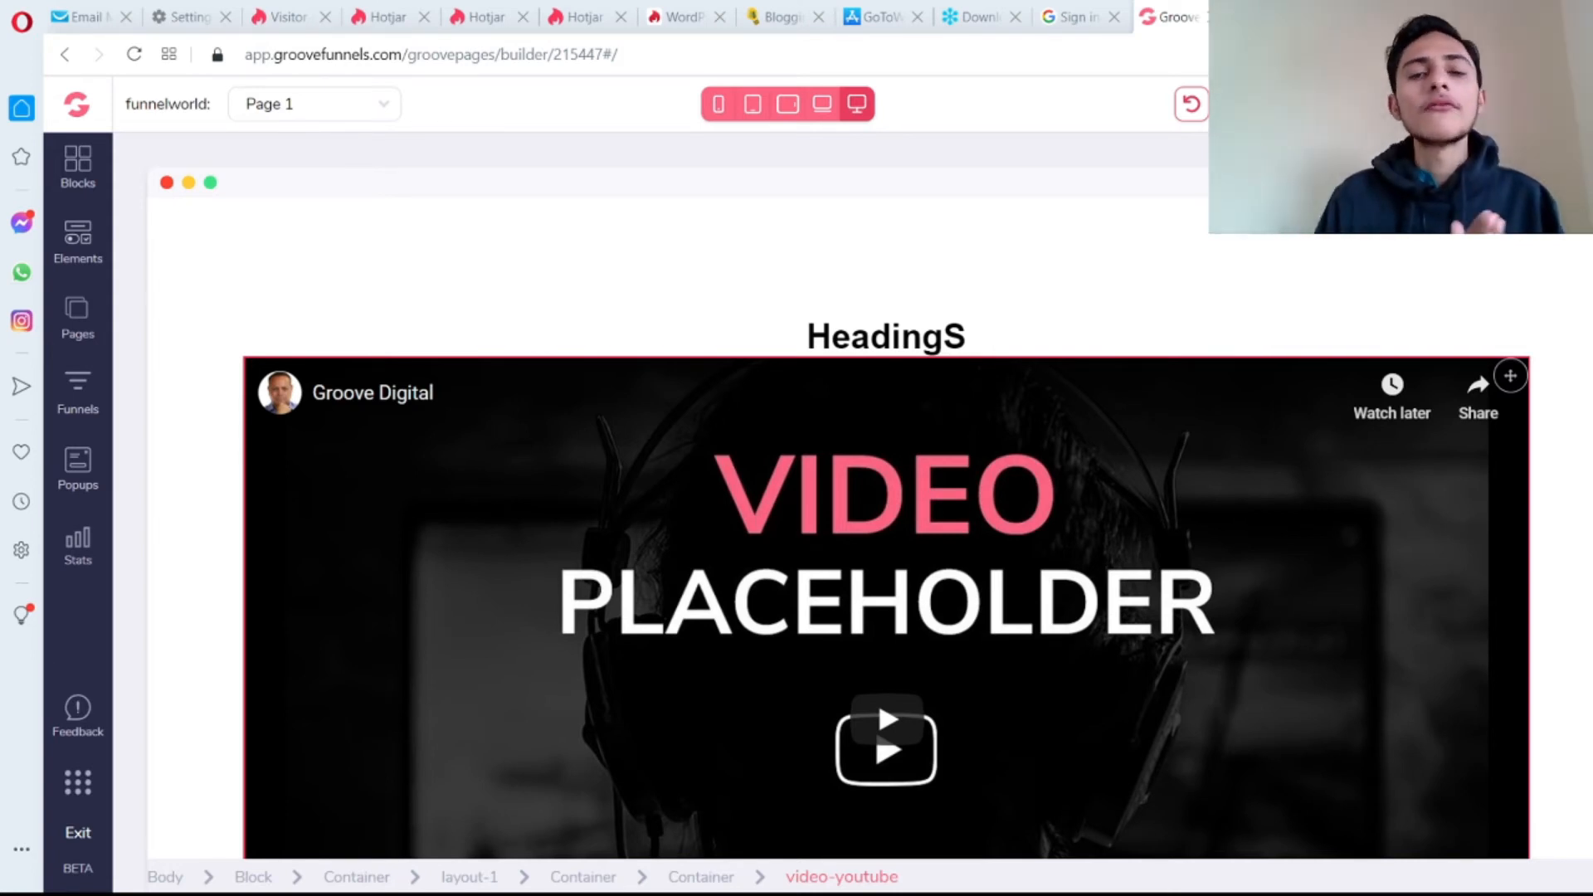
Review the Simple Affiliate Funnel slide in Google Slides, and switch to GetResponse to look over the contact lists
left_click(1032, 298)
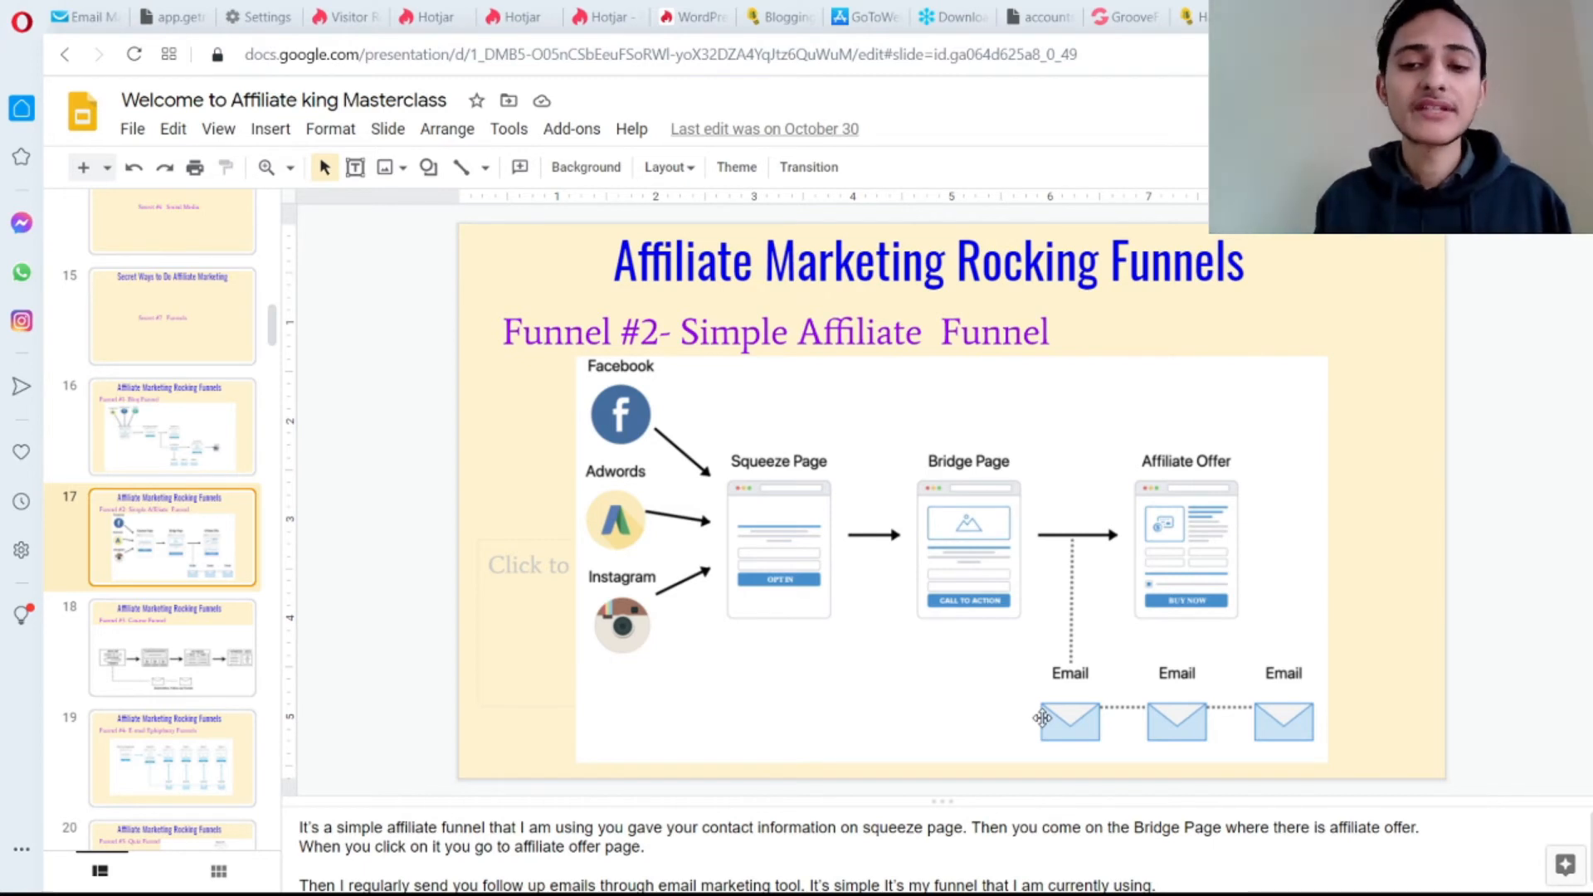
left_click(102, 16)
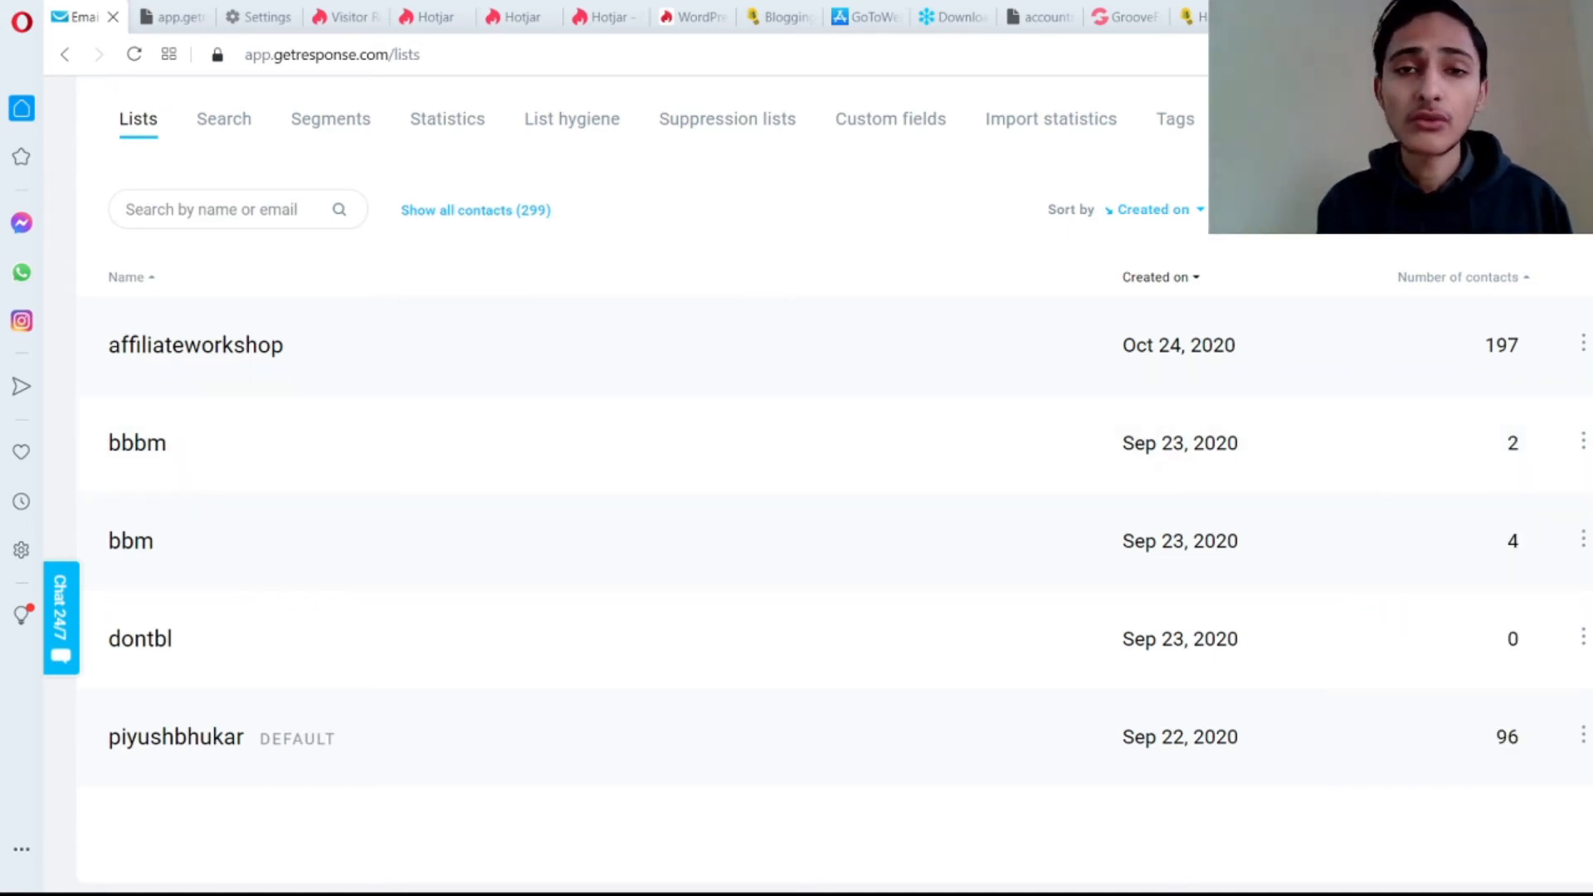
scroll(797, 498, "up", 2)
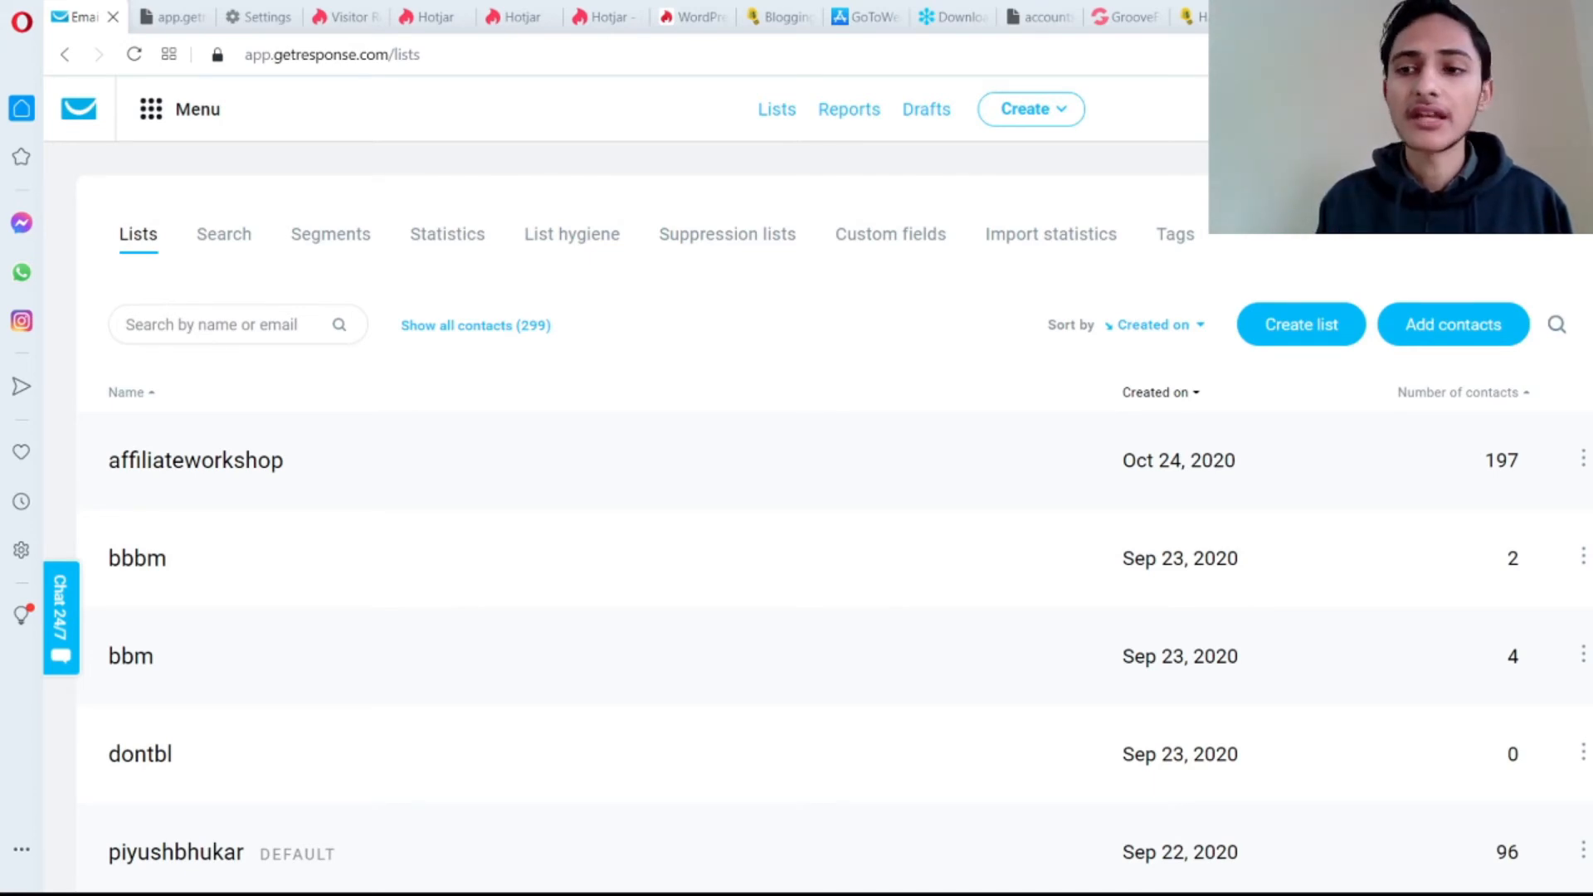
scroll(797, 498, "down", 3)
scroll(797, 498, "up", 2)
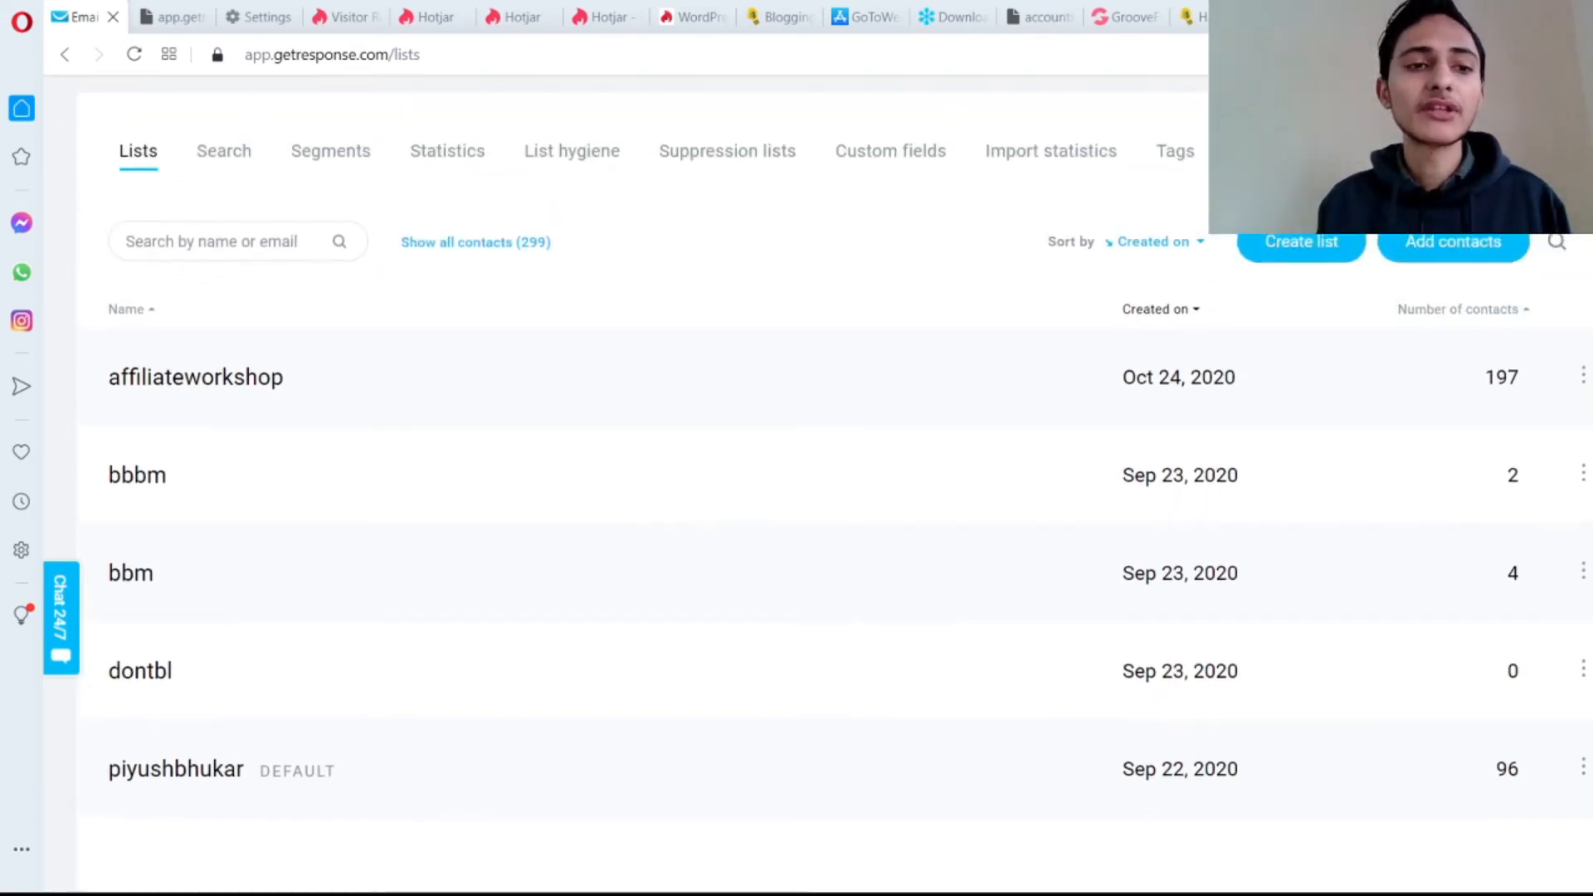
scroll(797, 498, "up", 1)
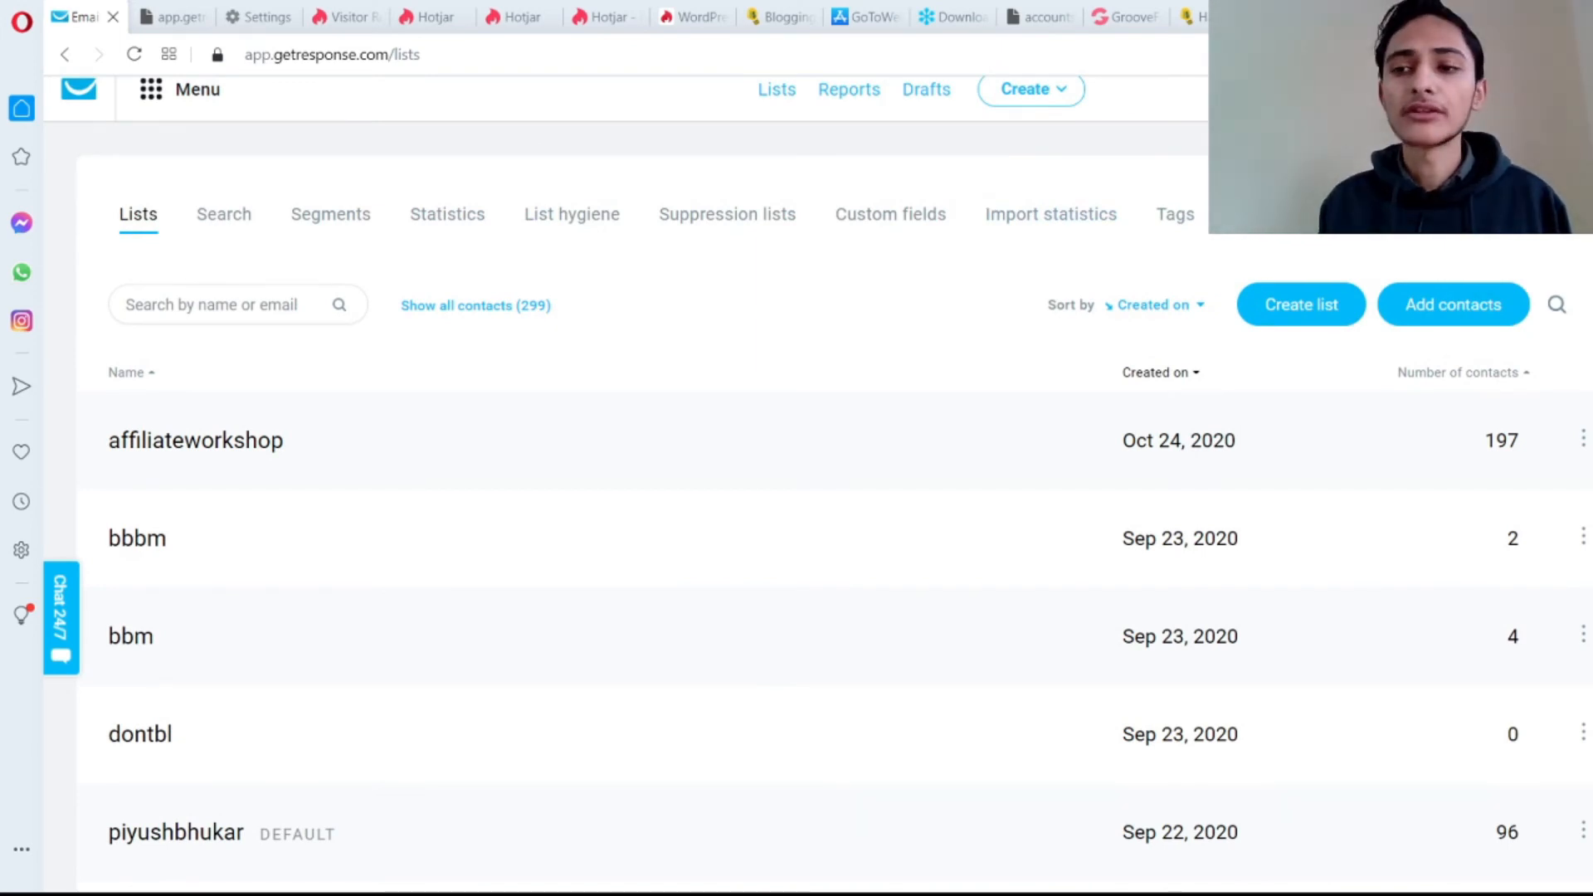
scroll(797, 498, "down", 1)
scroll(796, 498, "down", 1)
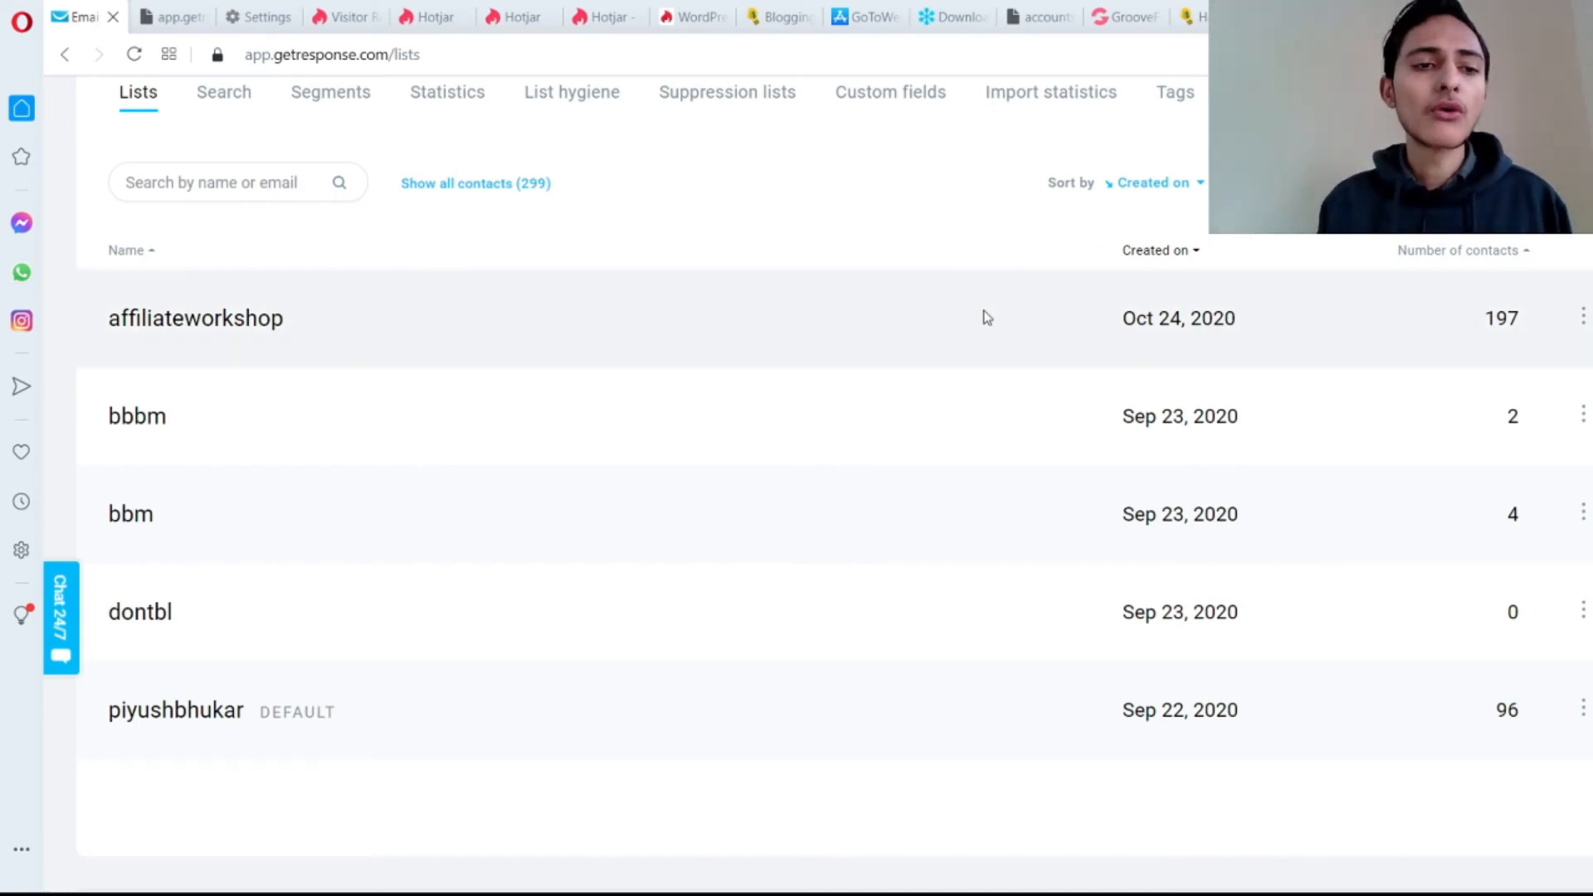
Show the autoresponders of the default contact list and examine their status, cycle days, deliveries, open rates and click rates
left_click(141, 530)
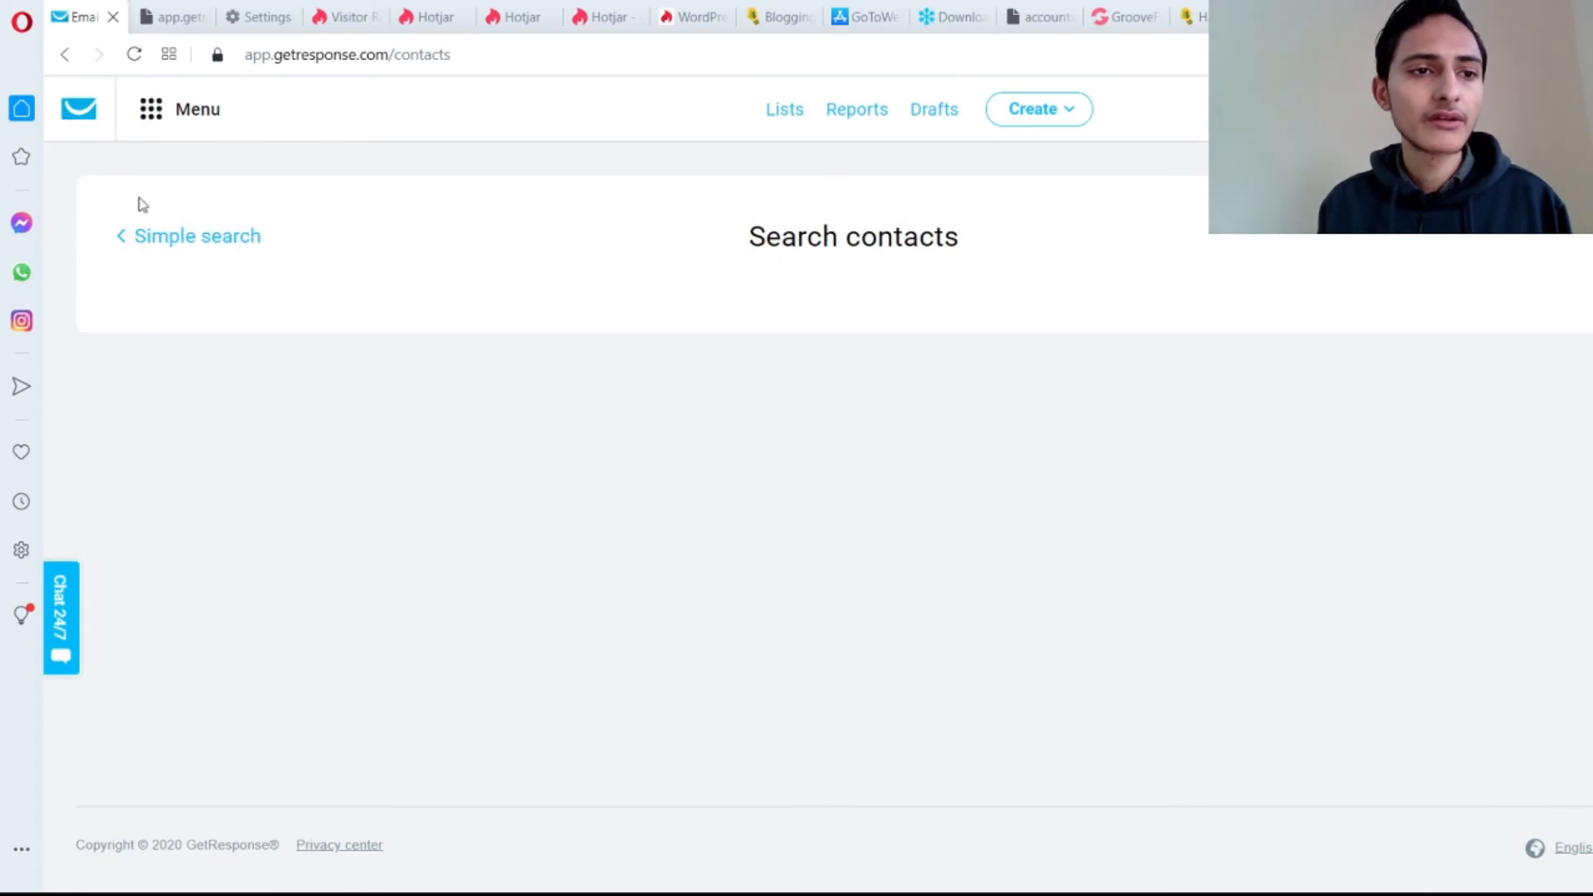
left_click(1584, 645)
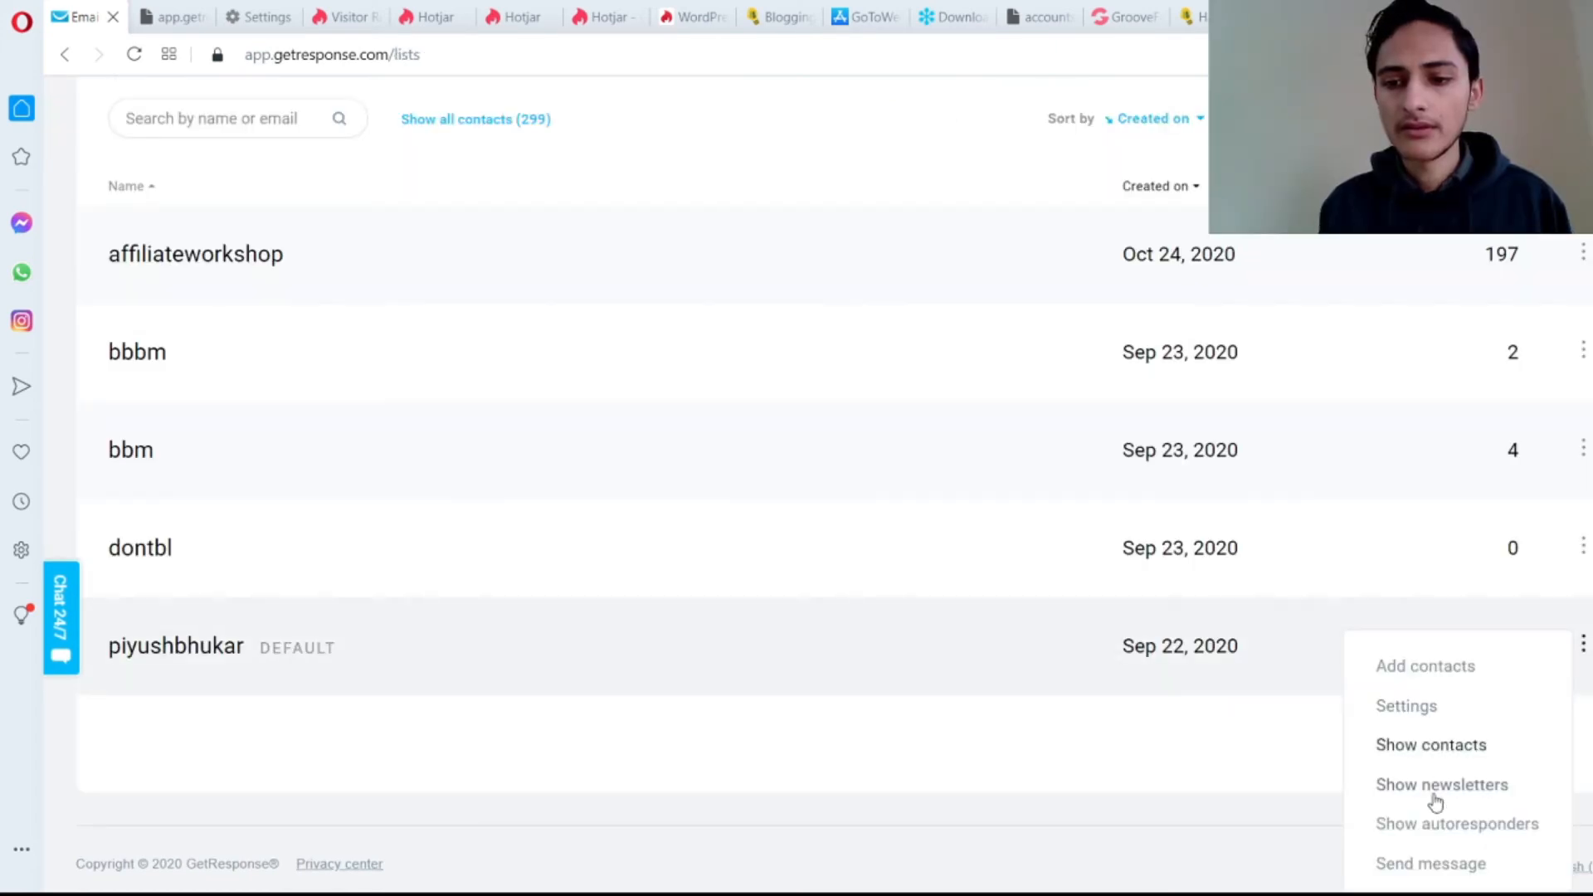
left_click(1435, 825)
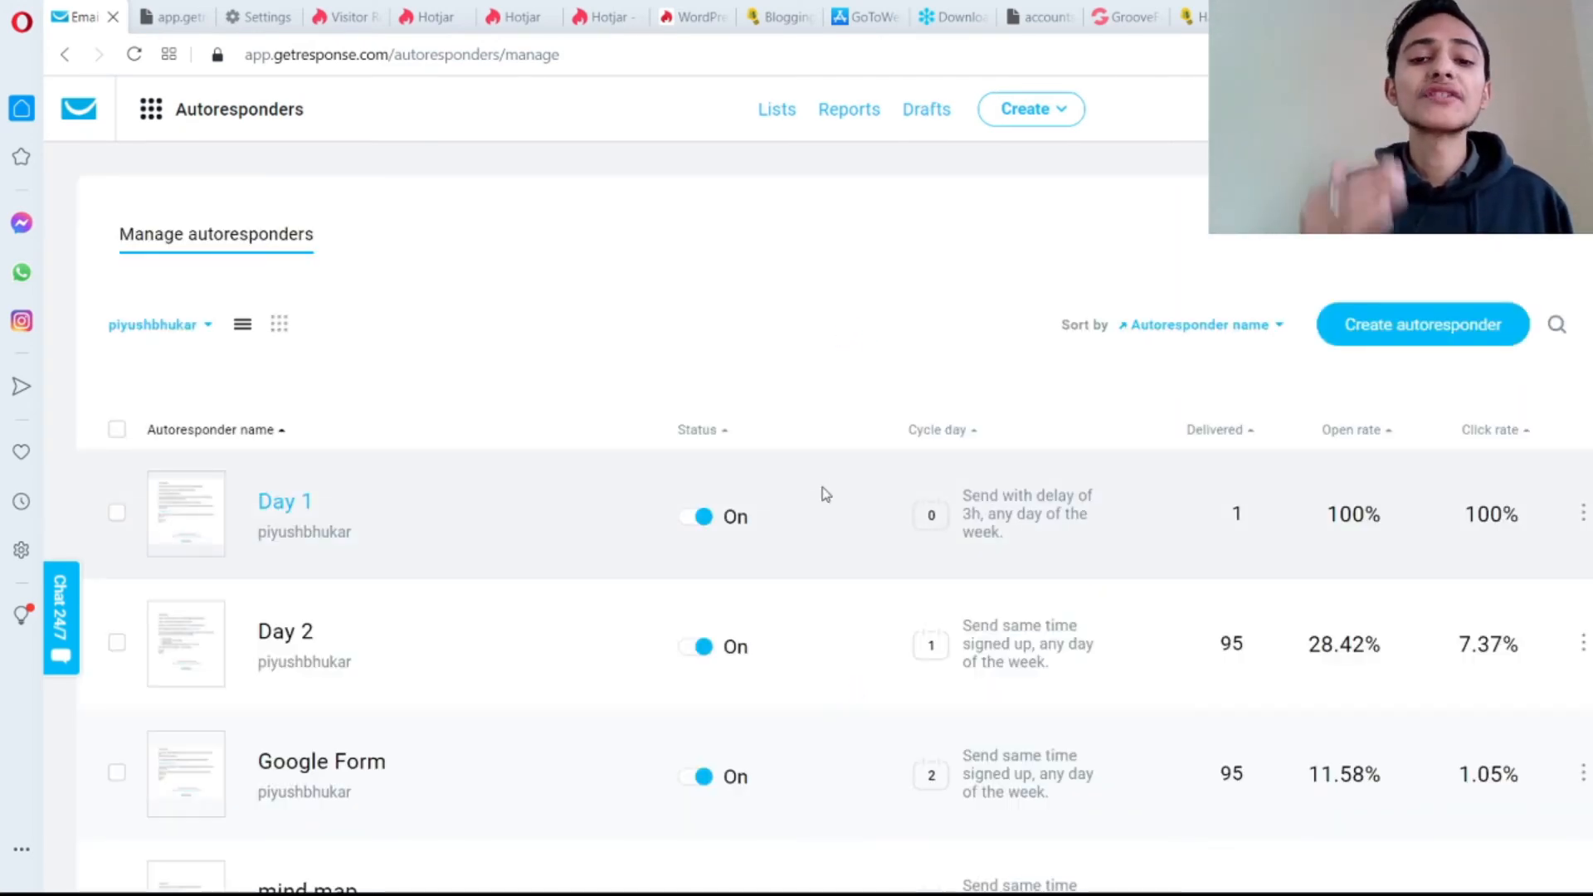
scroll(1569, 296, "down", 3)
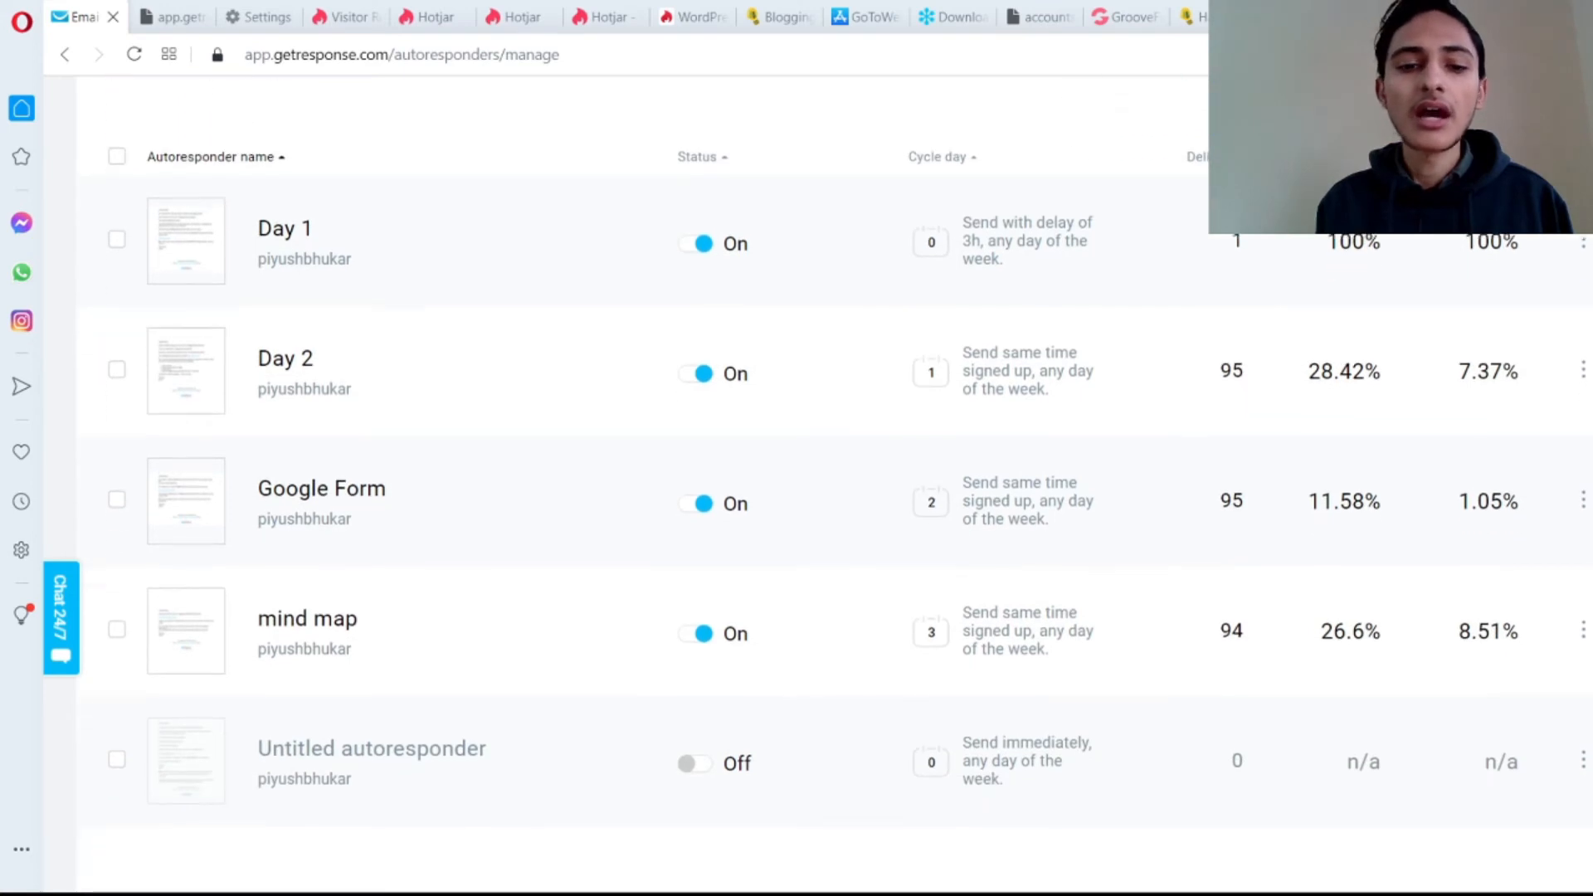
scroll(1102, 330, "up", 3)
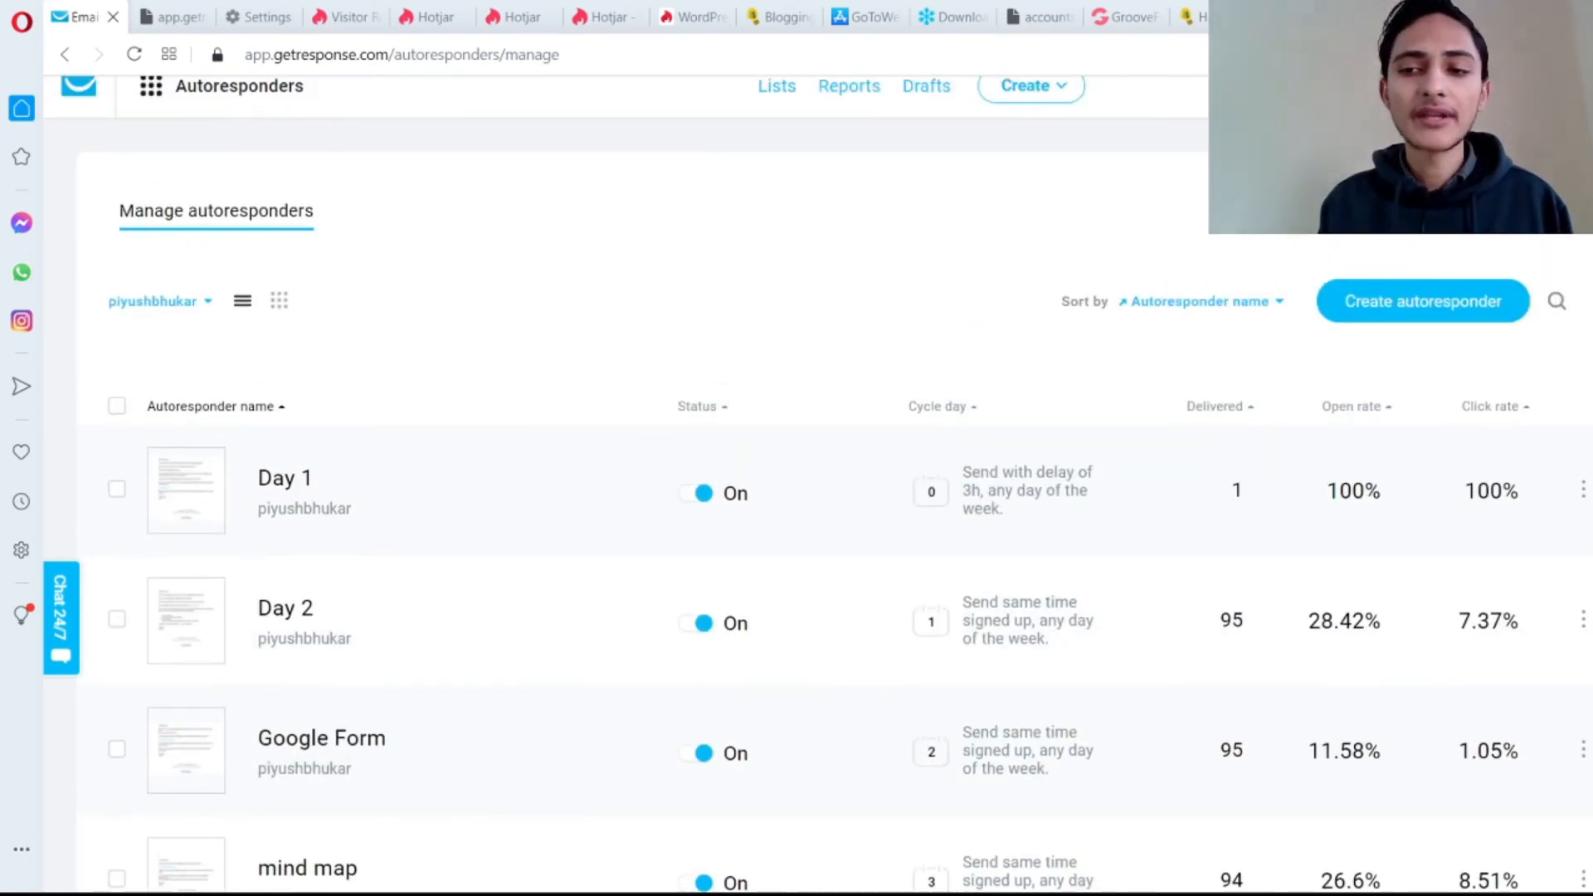
scroll(1330, 349, "down", 3)
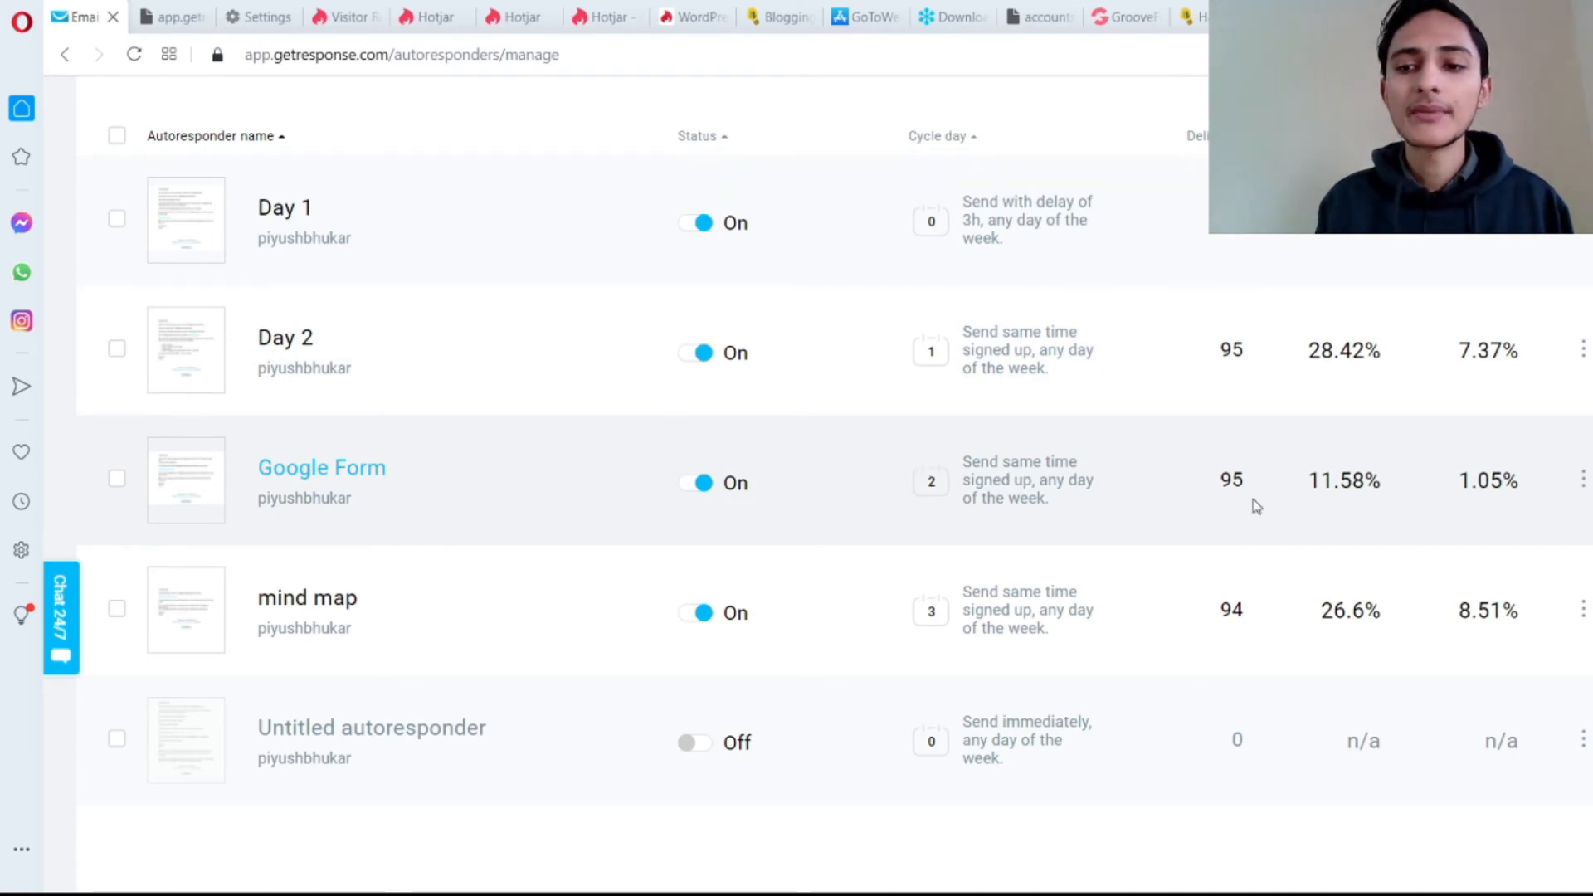
scroll(1328, 415, "up", 4)
Create a new autoresponder for the default list, and set it to go out on day 0 at the same time as signup
left_click(1396, 346)
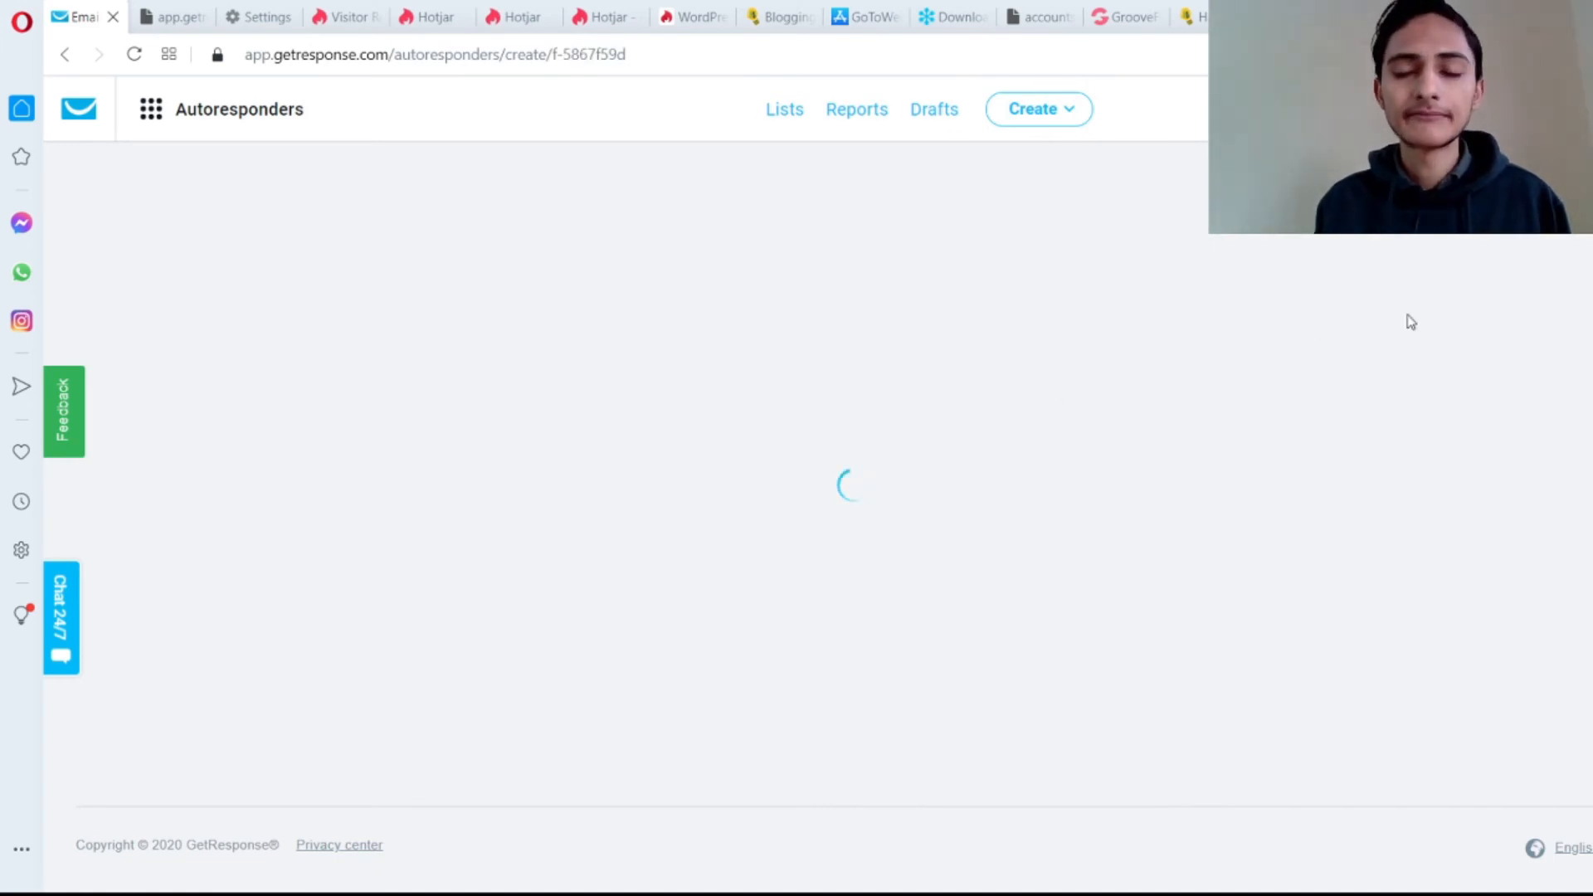
scroll(701, 187, "down", 1)
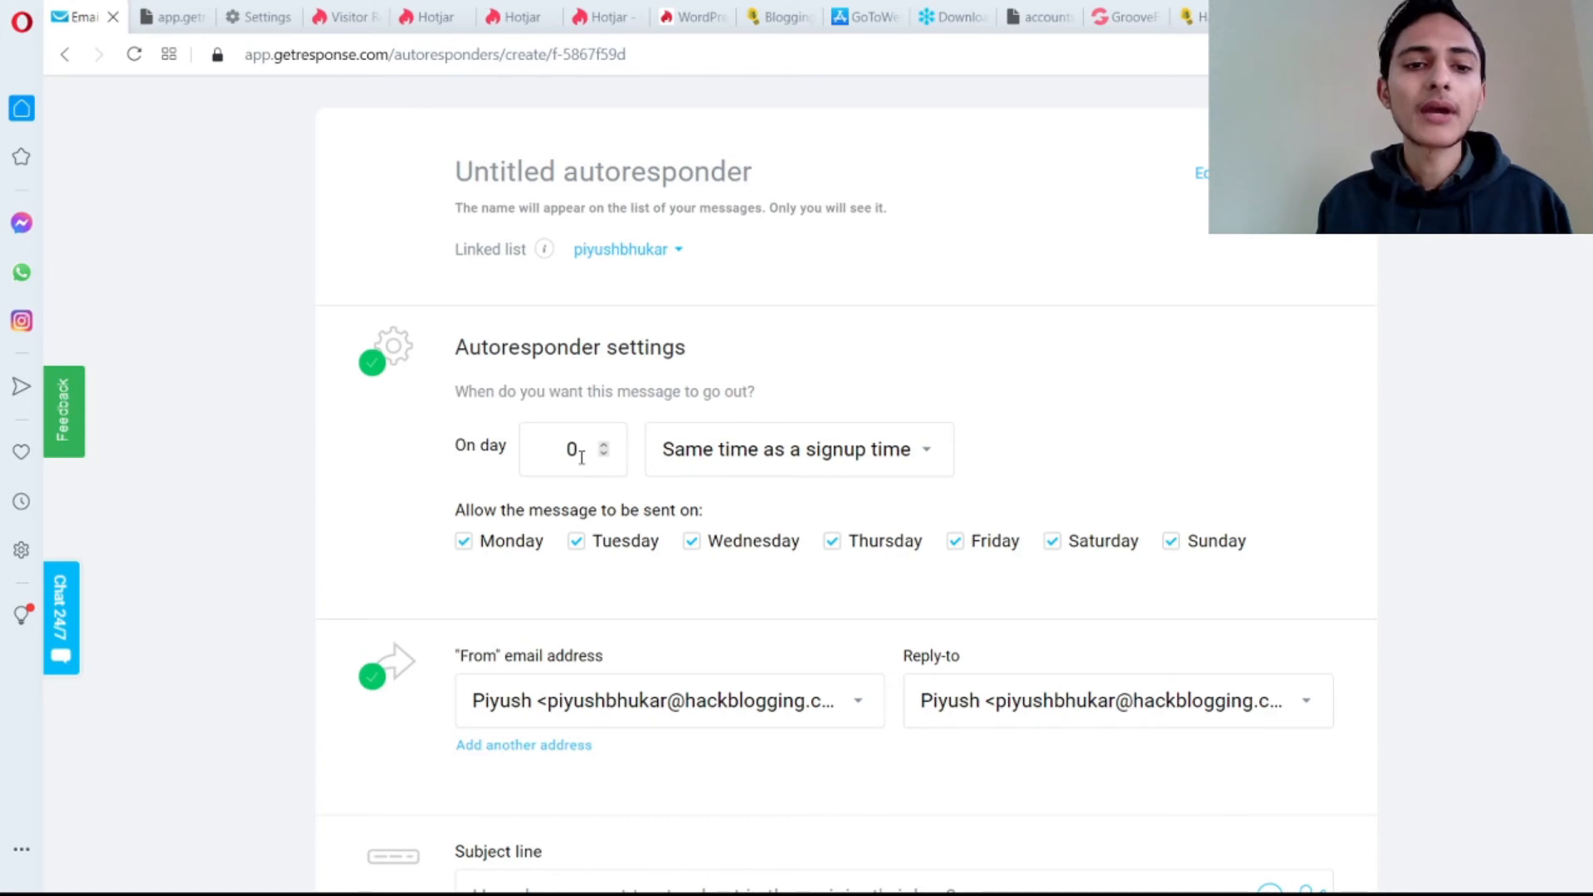
left_click(789, 465)
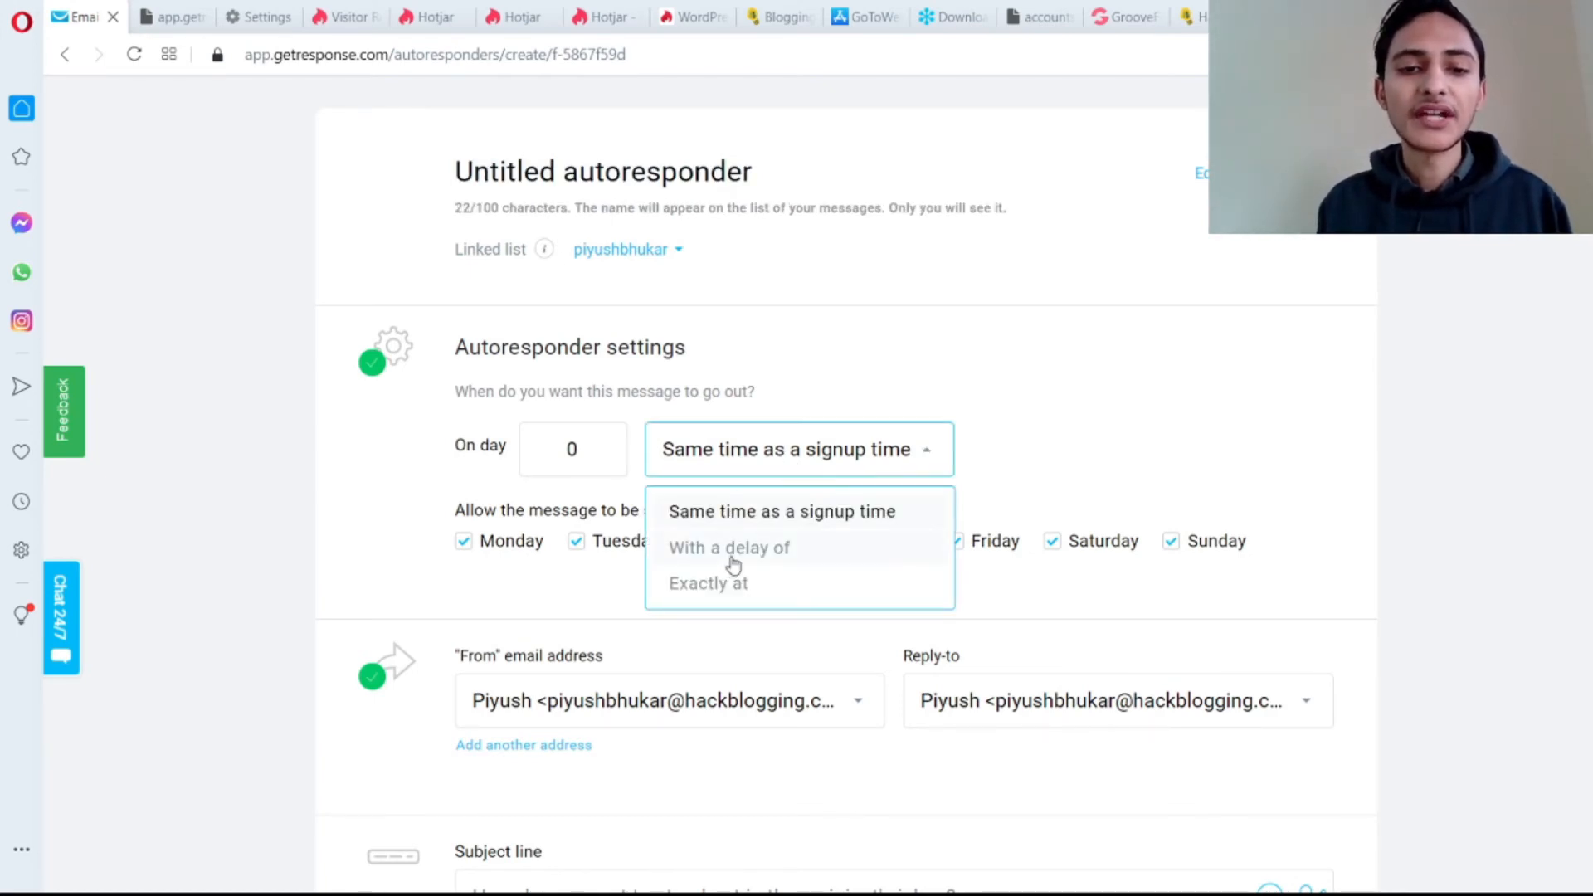
left_click(827, 366)
left_click(587, 437)
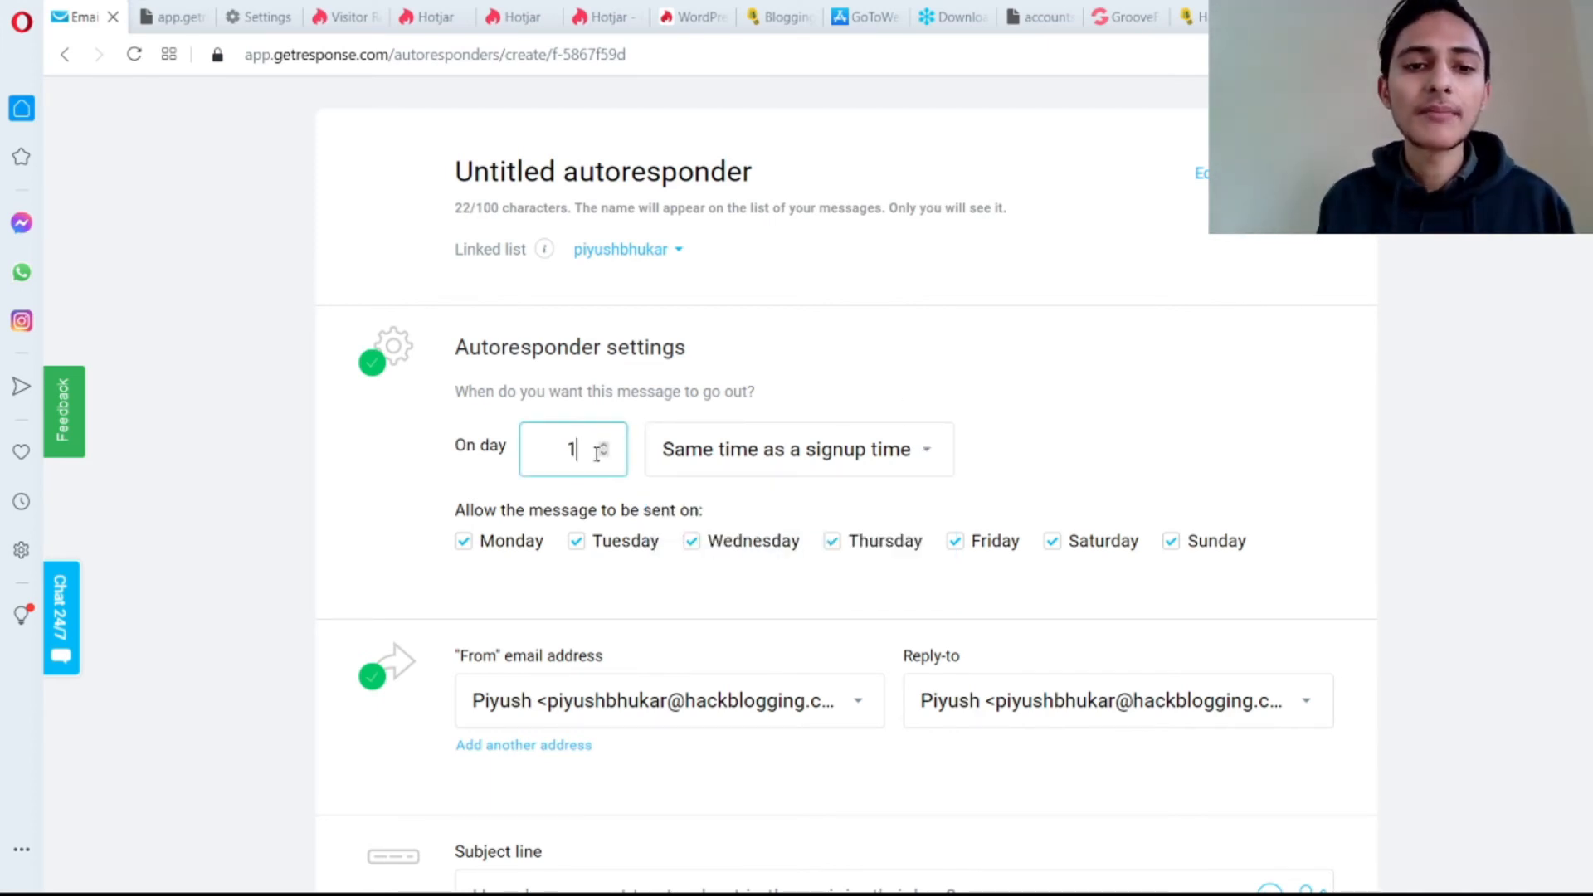
key("BackSpace")
type("0")
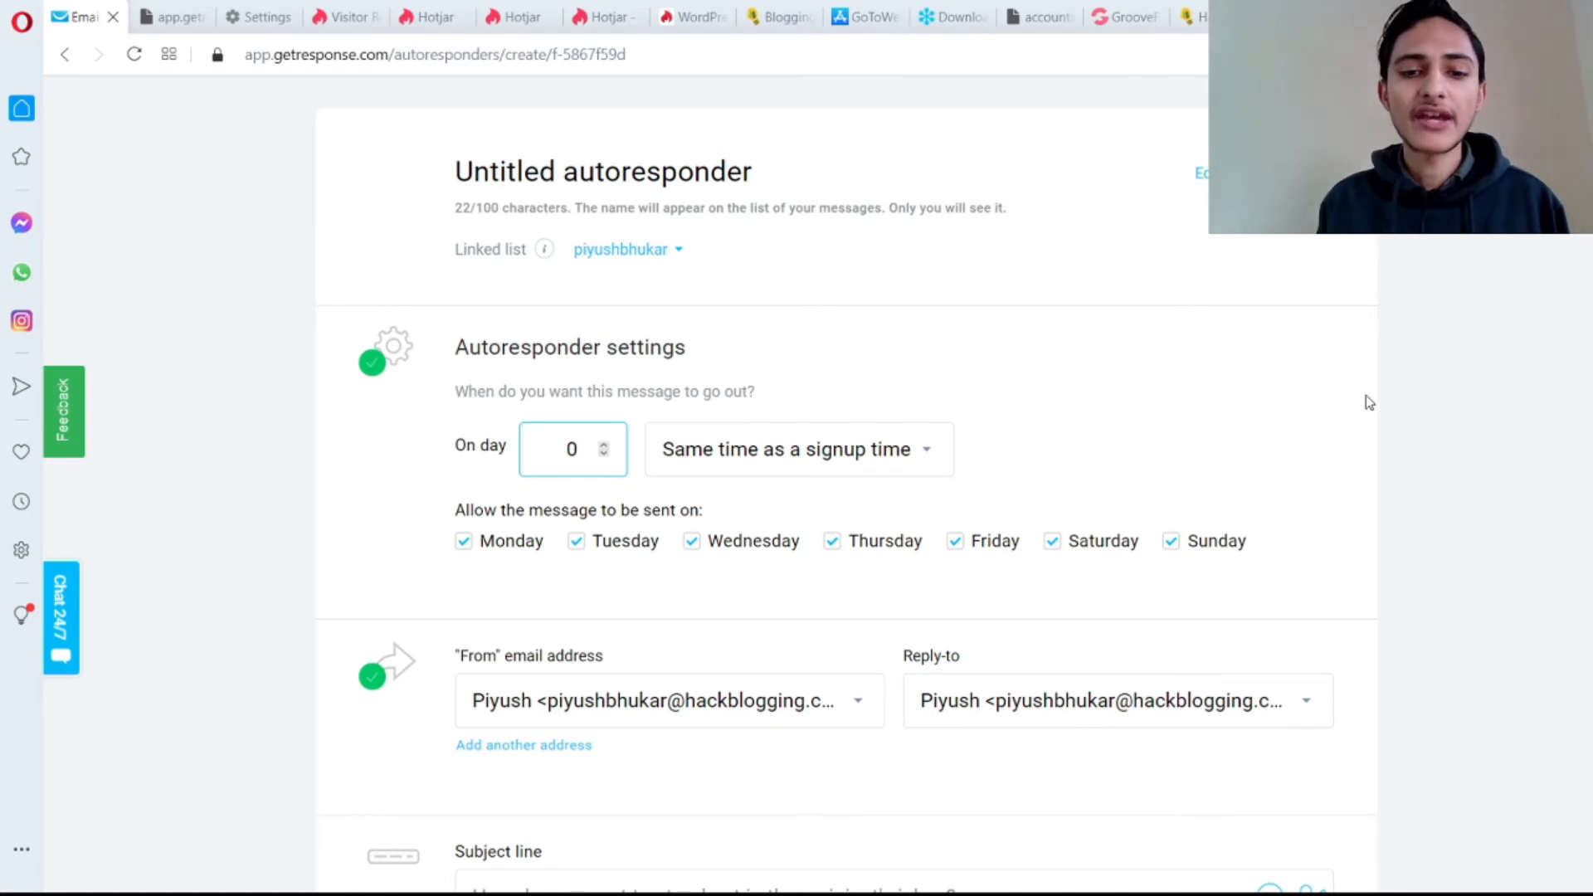
Look over the empty subject line and start designing the autoresponder's message from the Blank template
scroll(1125, 432, "down", 6)
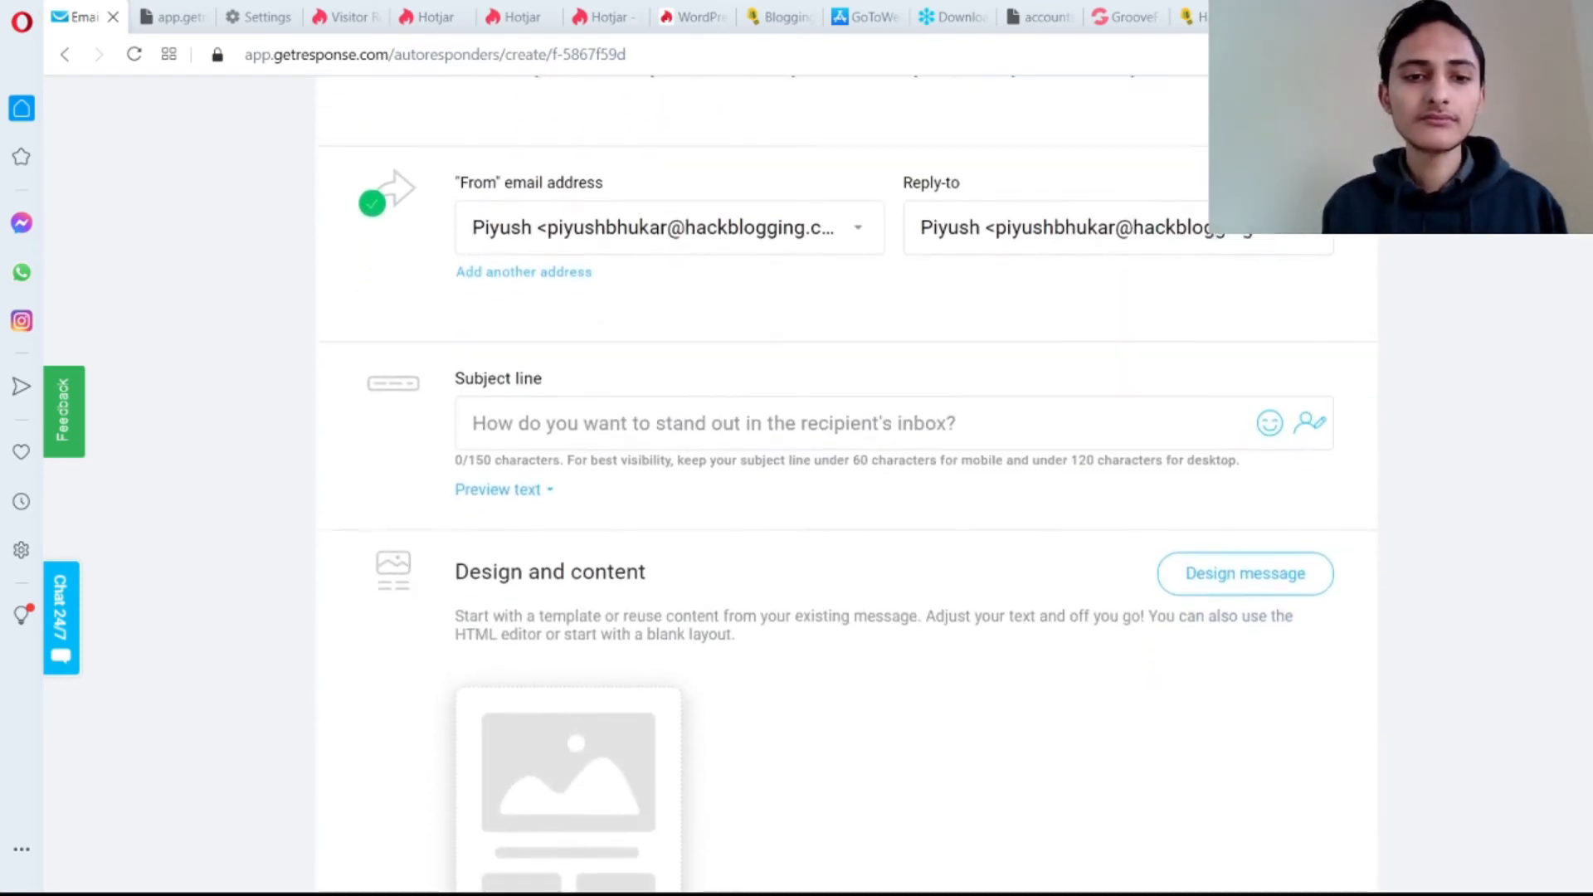
left_click(951, 392)
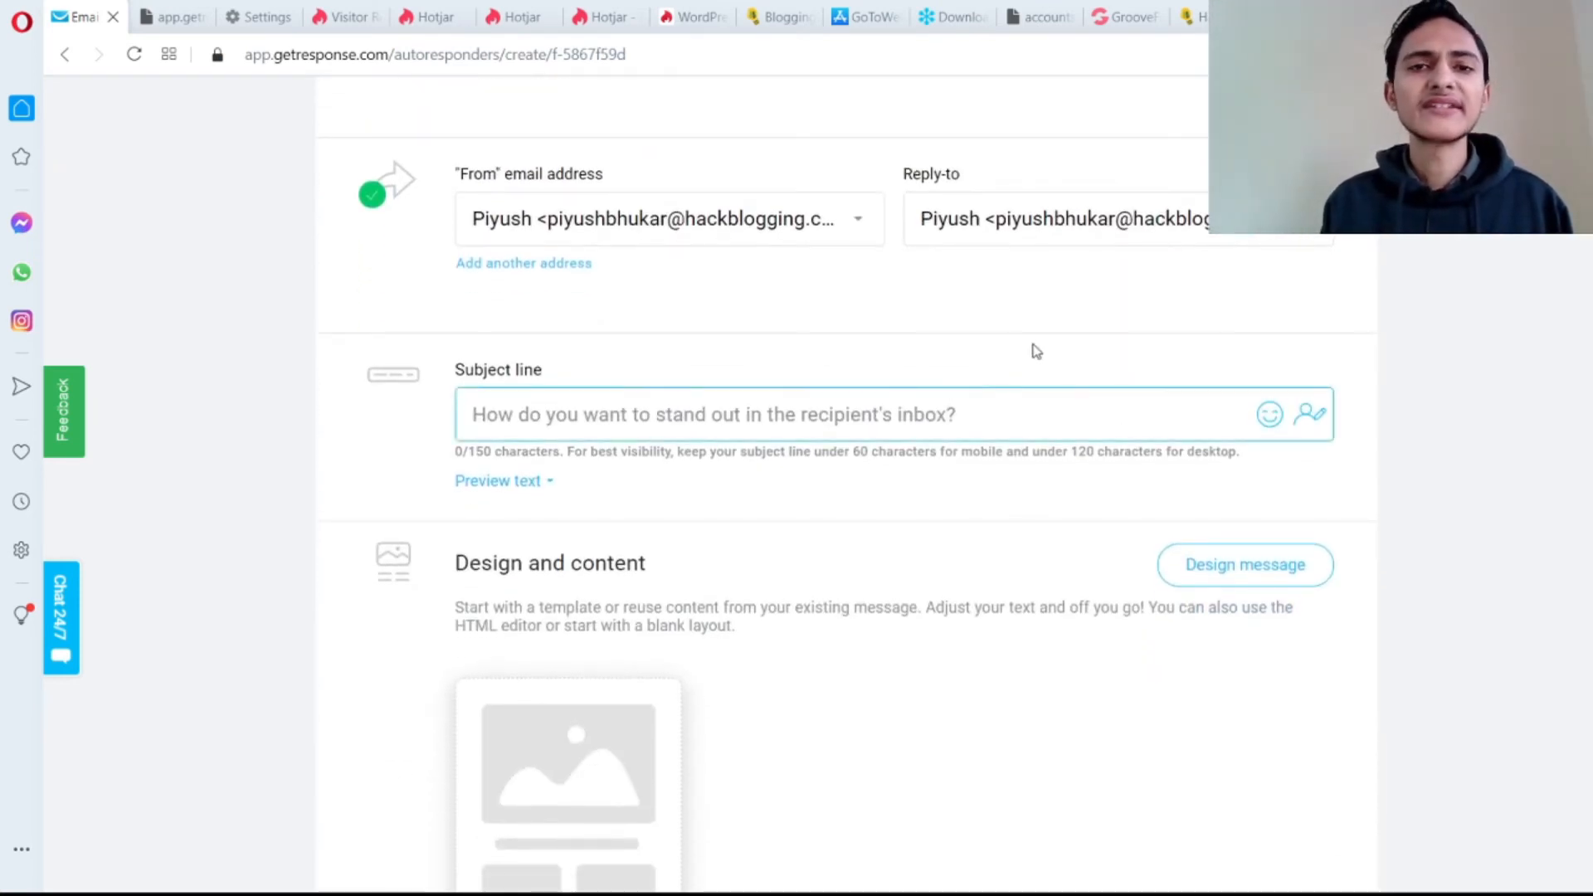
scroll(1036, 351, "down", 3)
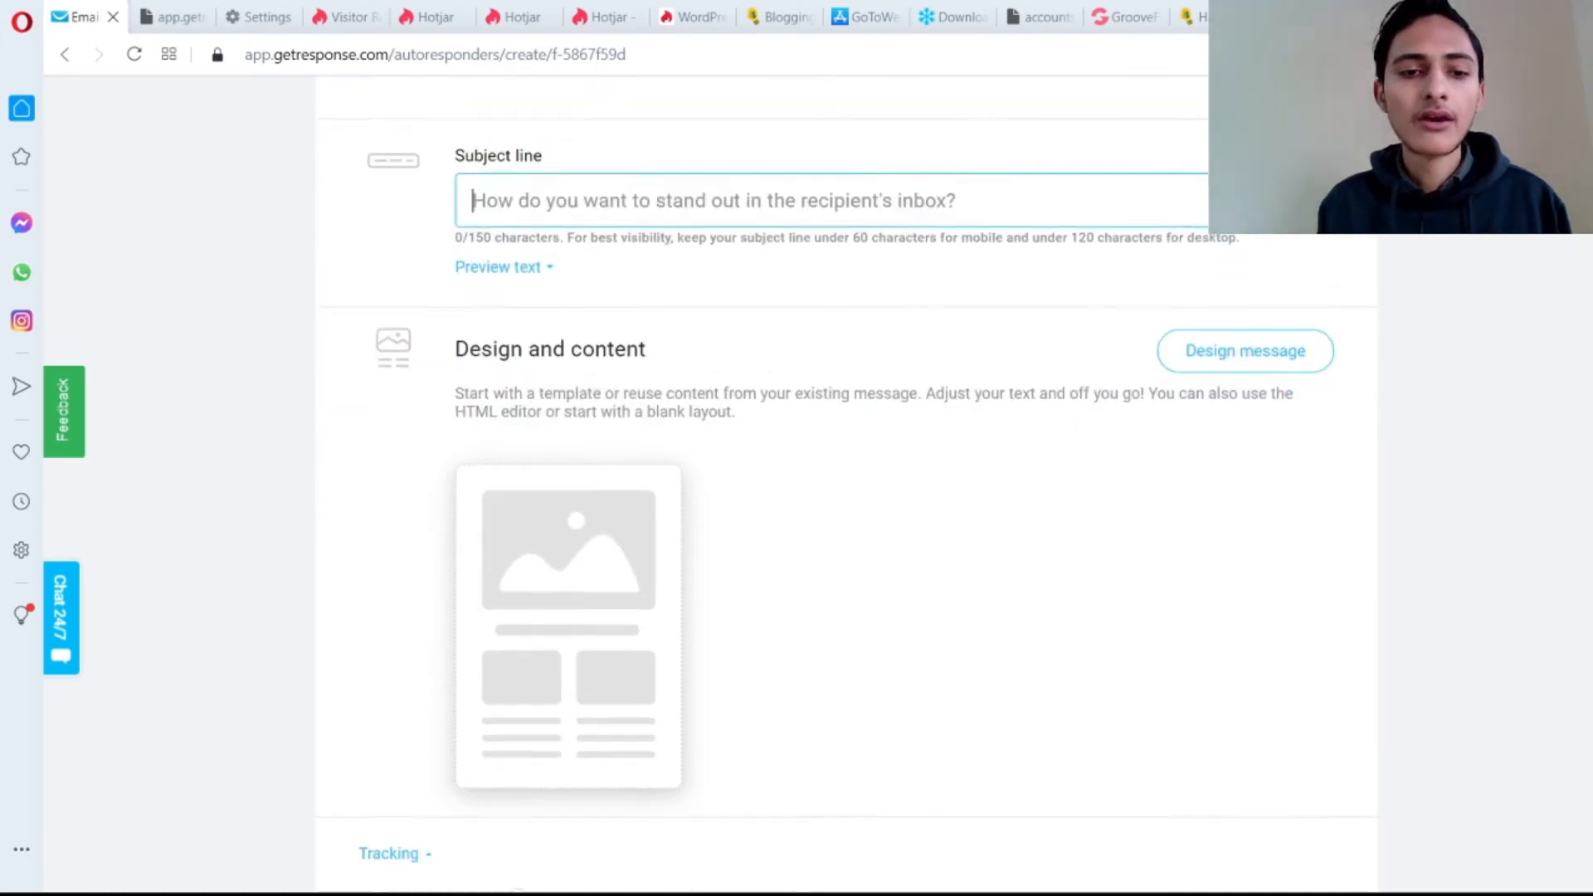
mouse_move(653, 563)
left_click(1238, 284)
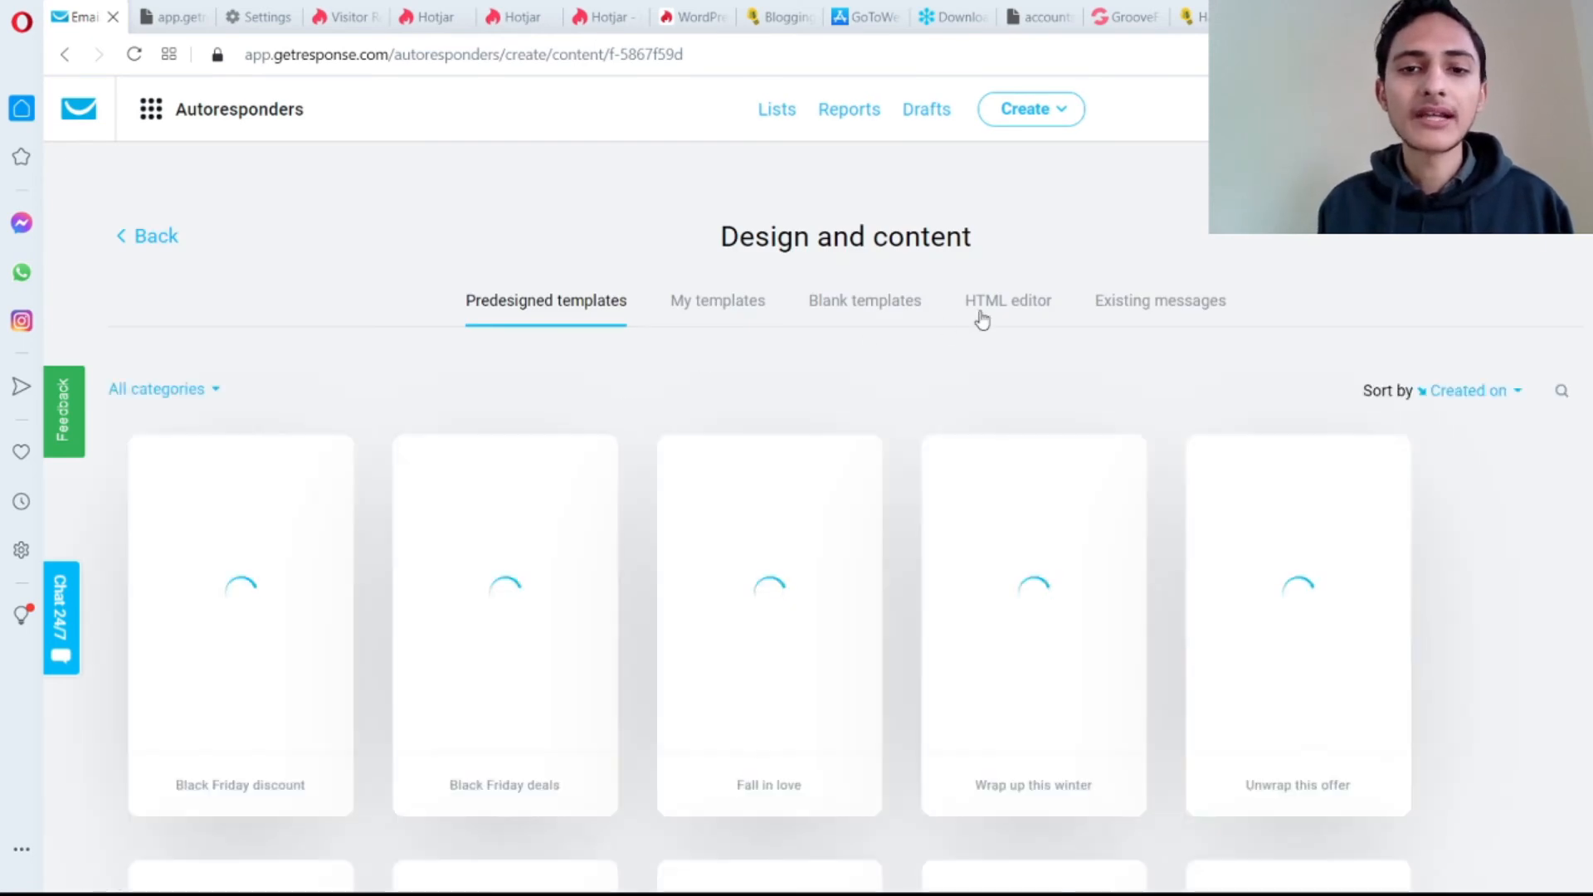
left_click(896, 317)
mouse_move(999, 501)
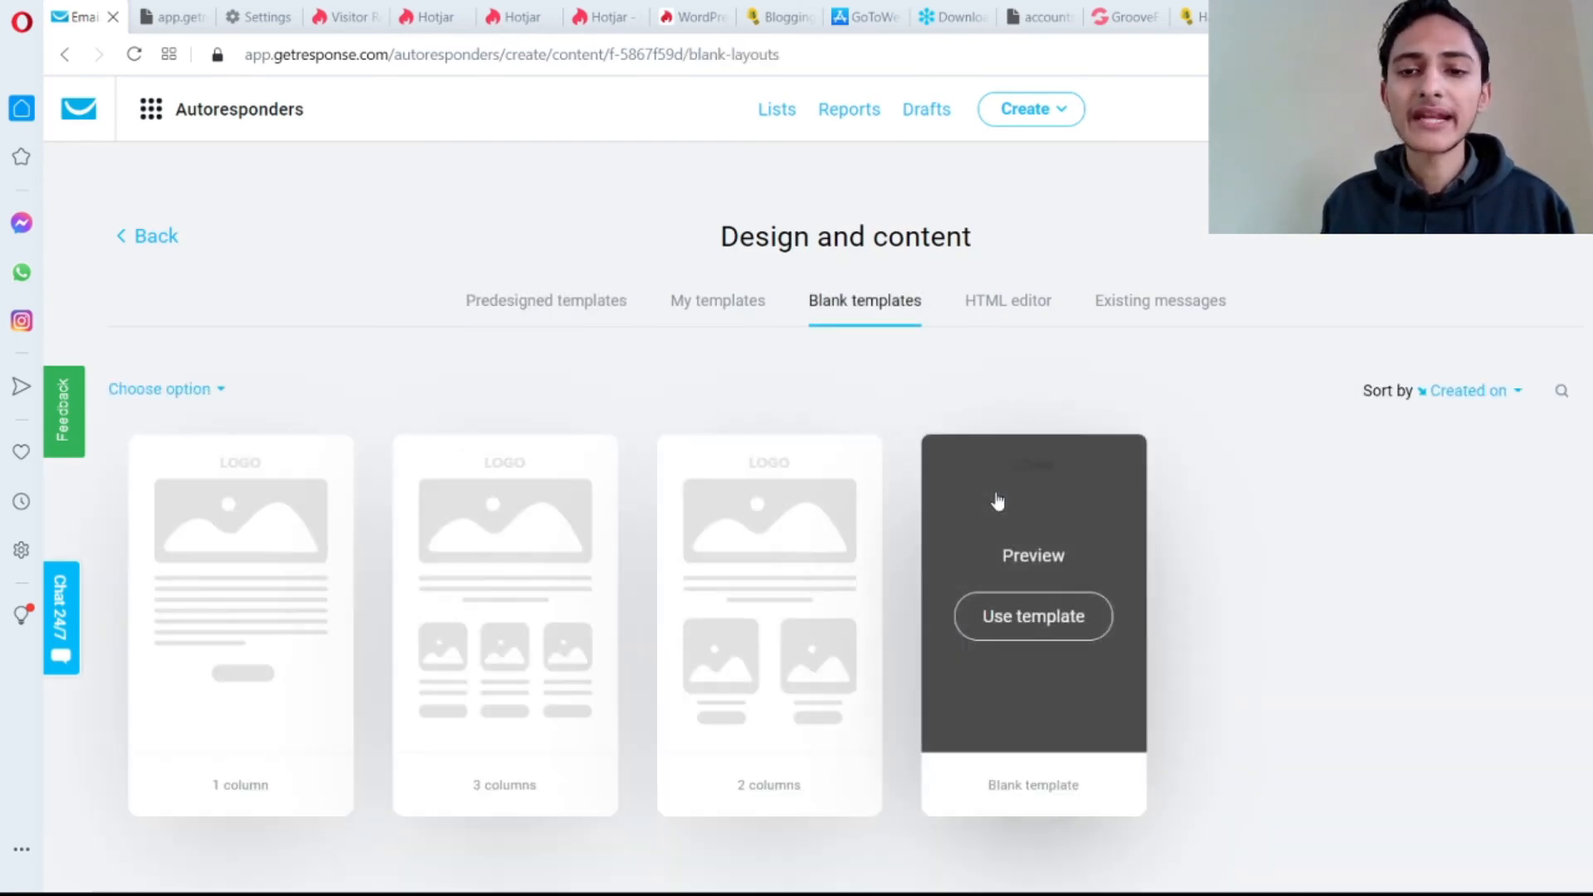
left_click(1029, 616)
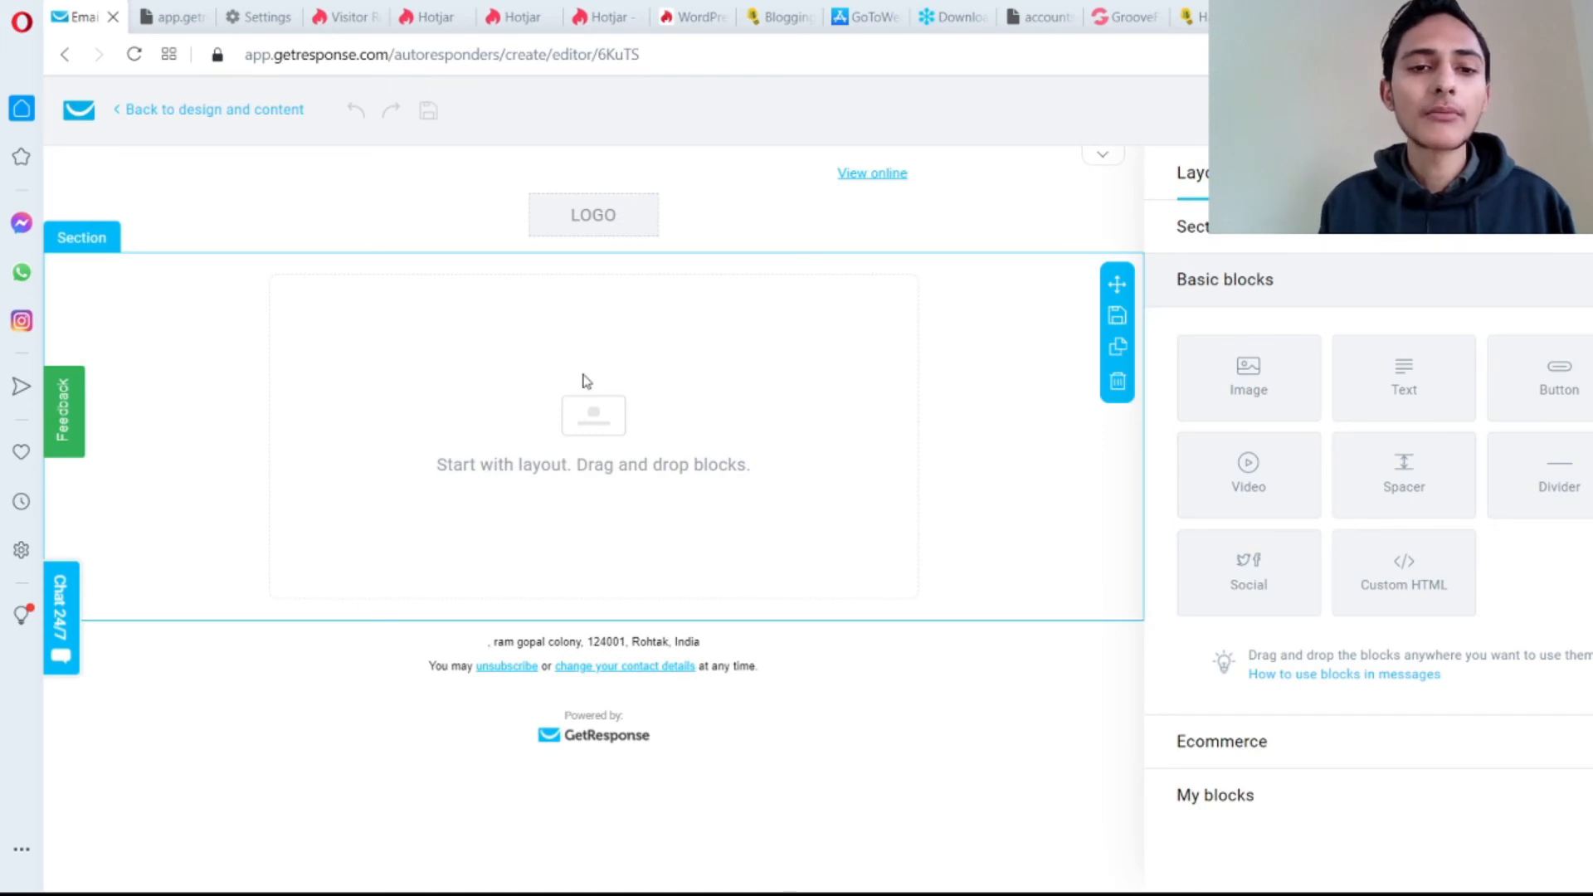
Hide the "View online" link and the logo in the message header, and add a text block to the empty section
left_click(675, 241)
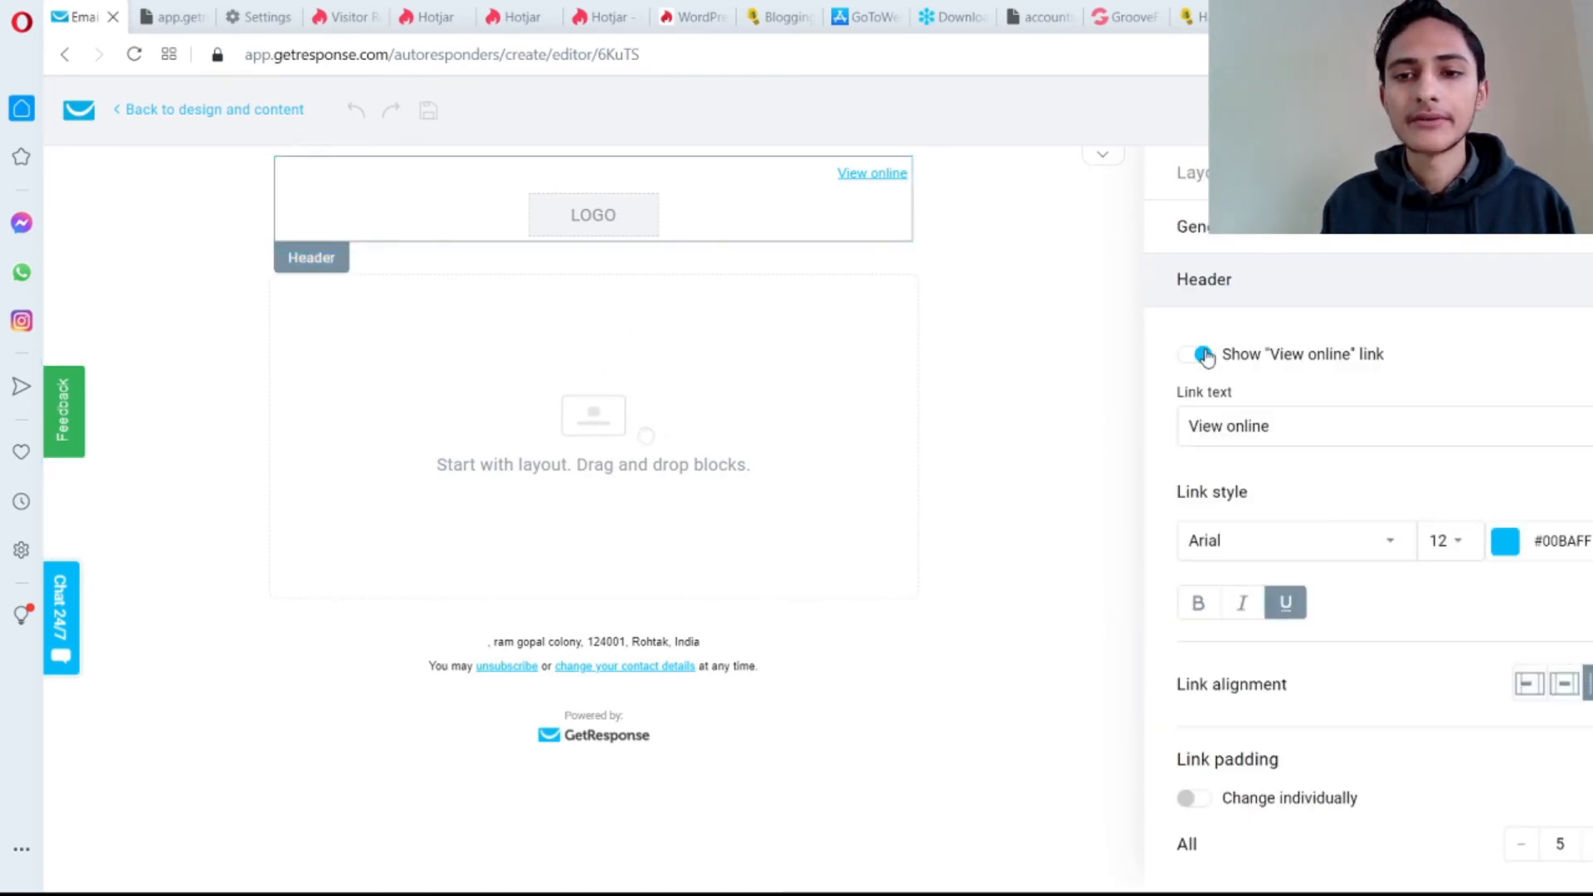
left_click(1203, 355)
left_click(1195, 395)
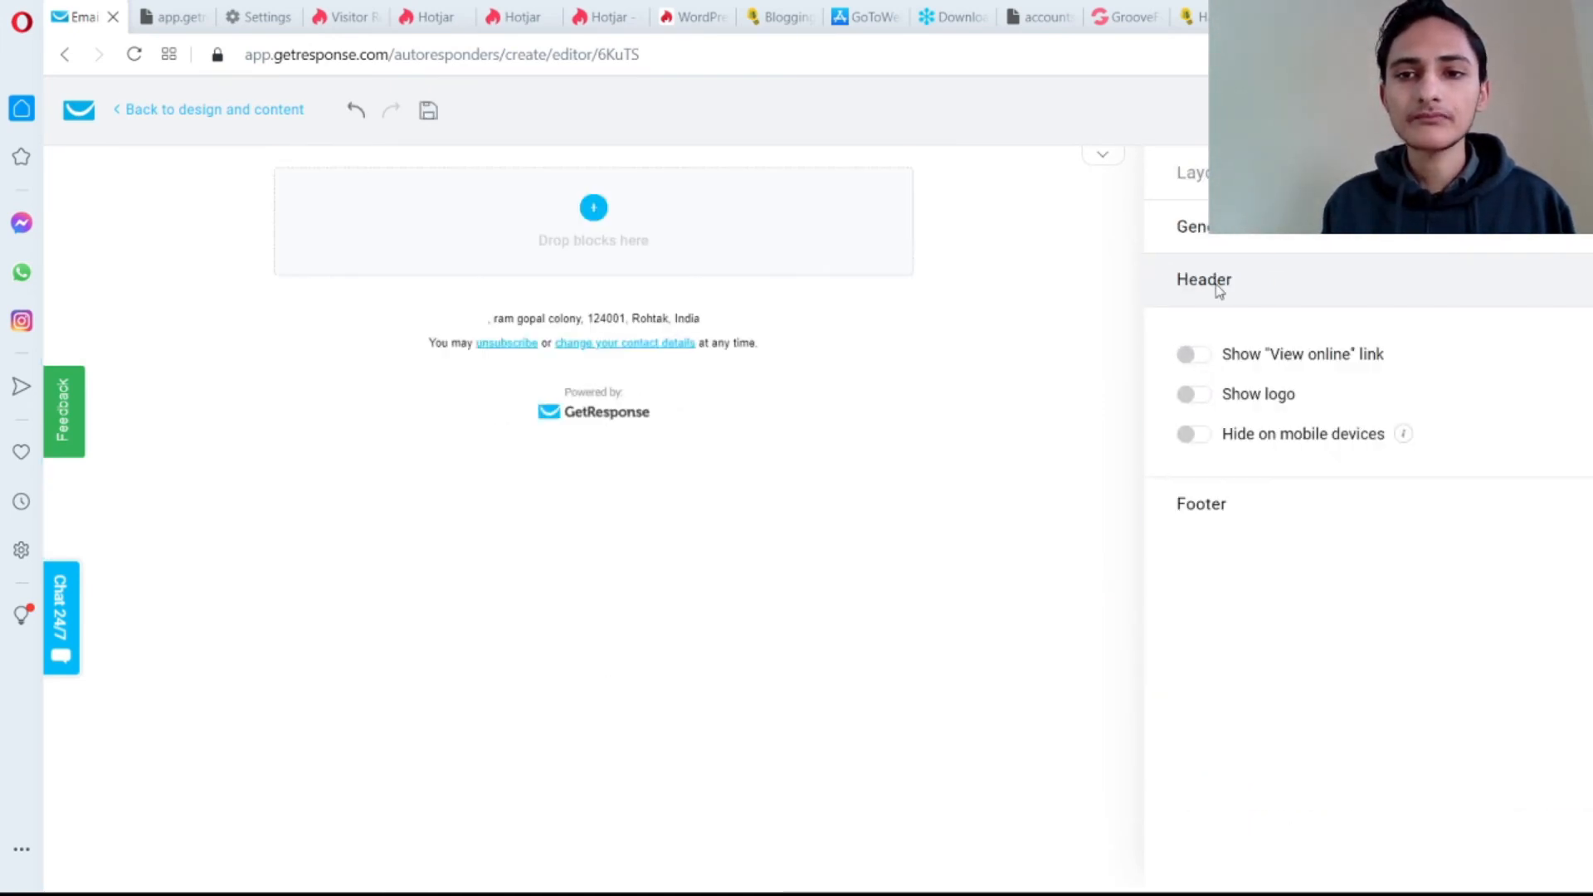
left_click(1204, 178)
left_click_drag(1405, 384, 722, 227)
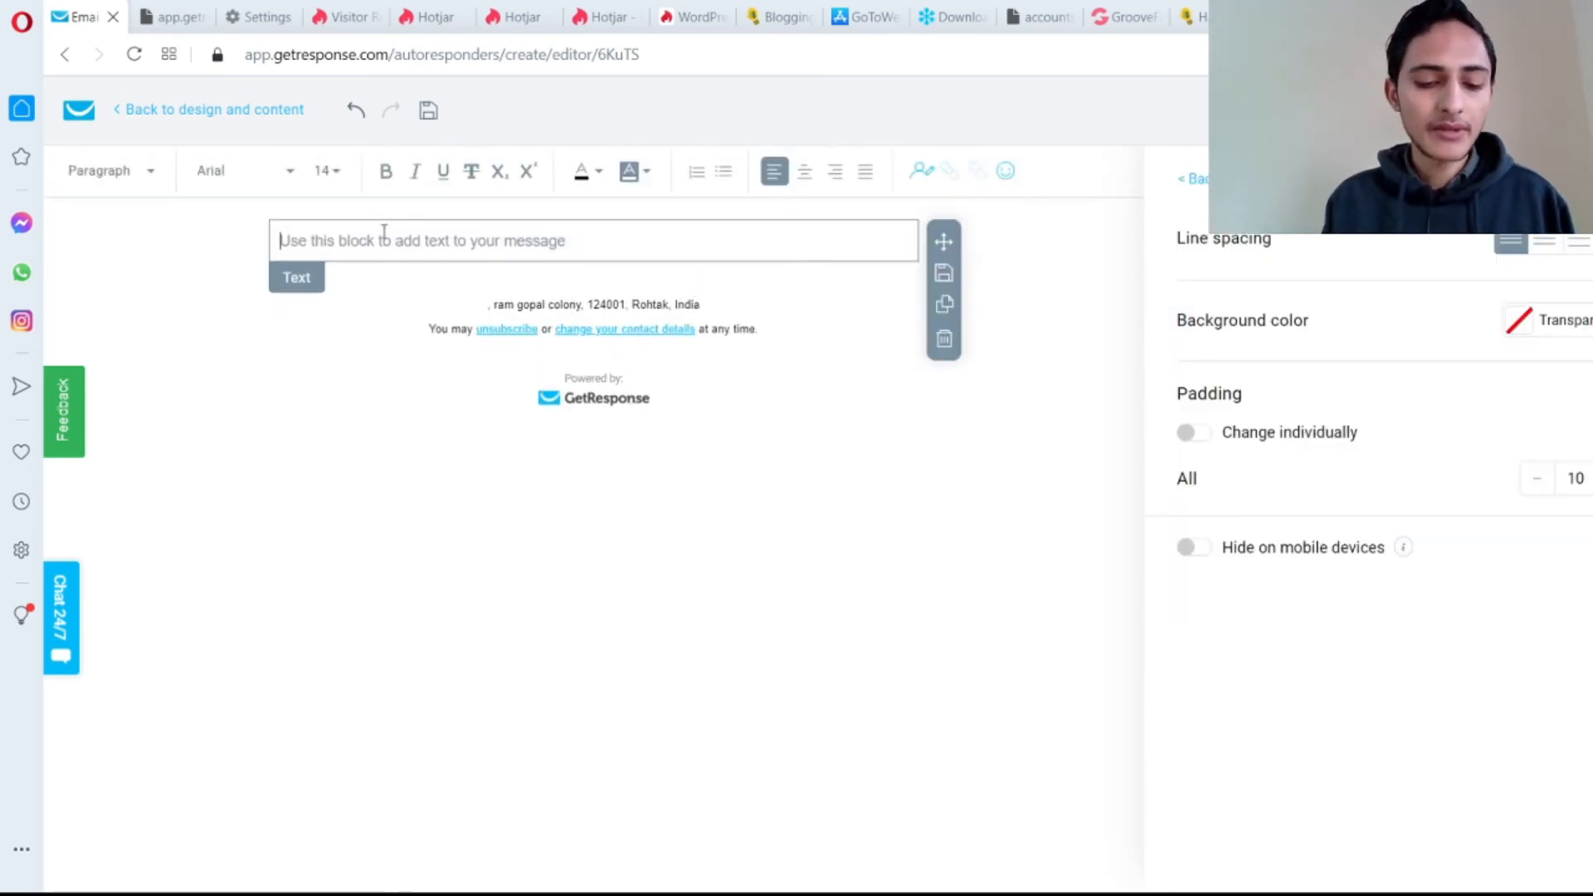
Start the text block with the greeting "Hi," followed by the firstname contact field, and begin a new paragraph
type("Hi,")
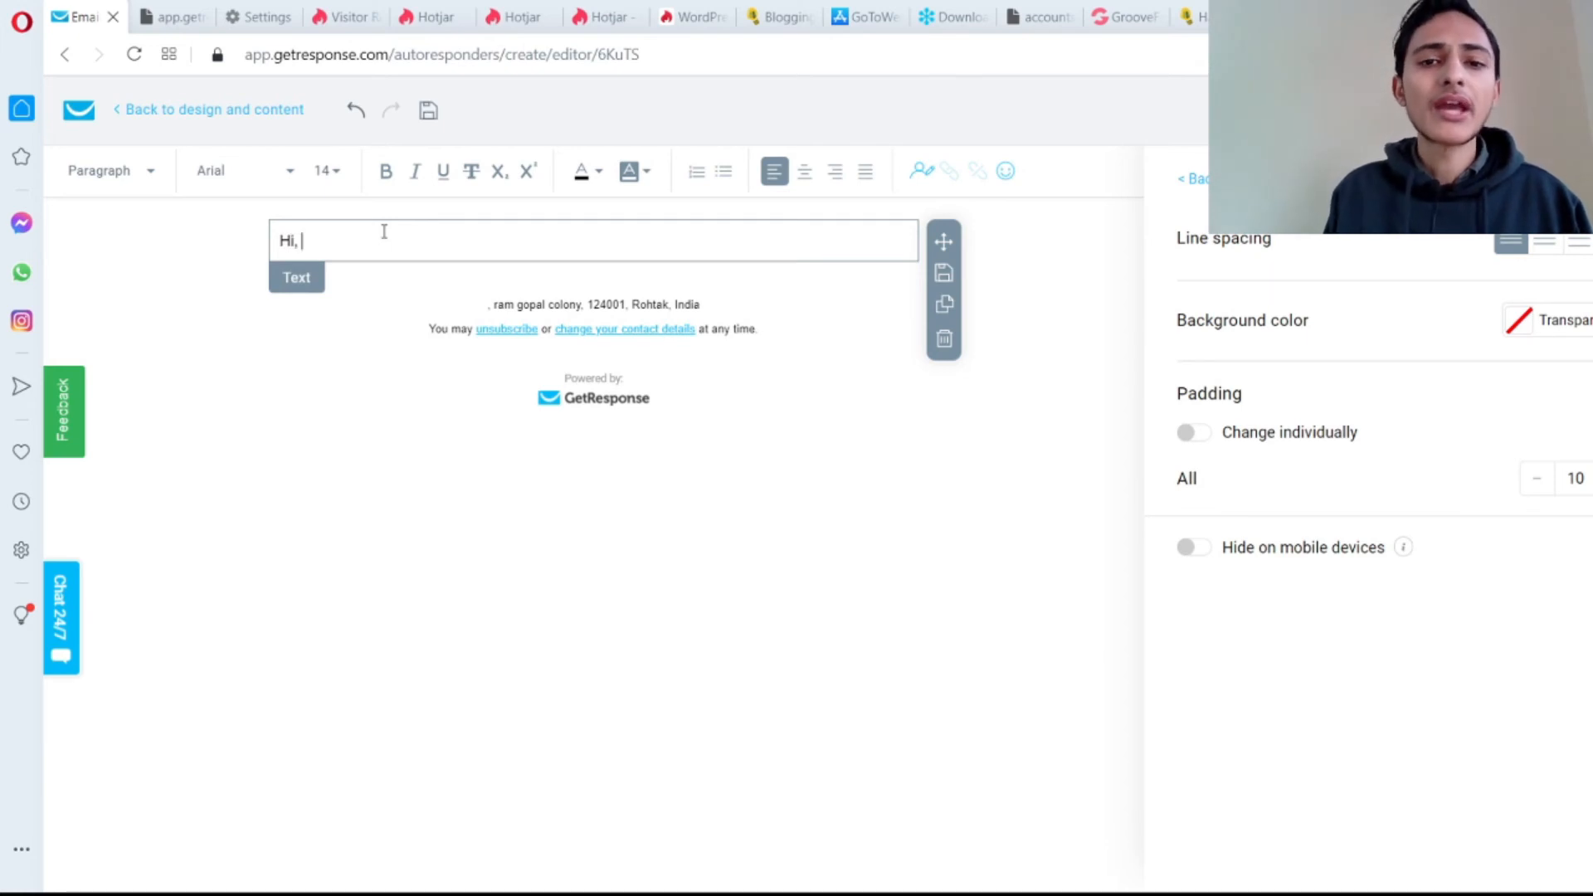
left_click(927, 174)
type("fir")
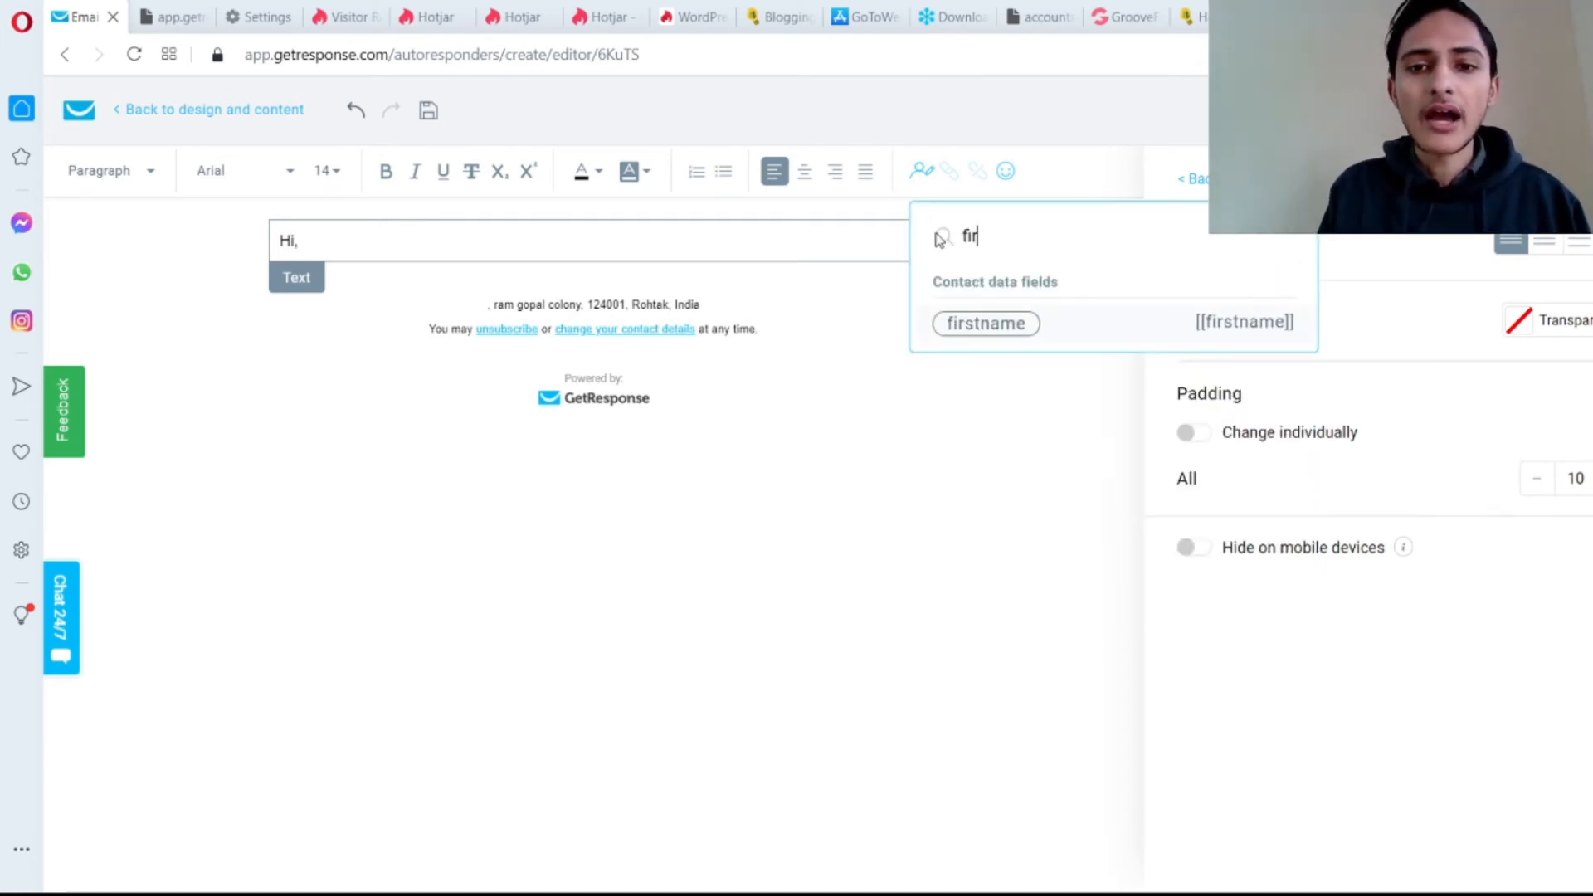
left_click(1000, 345)
key("Return")
key("Return")
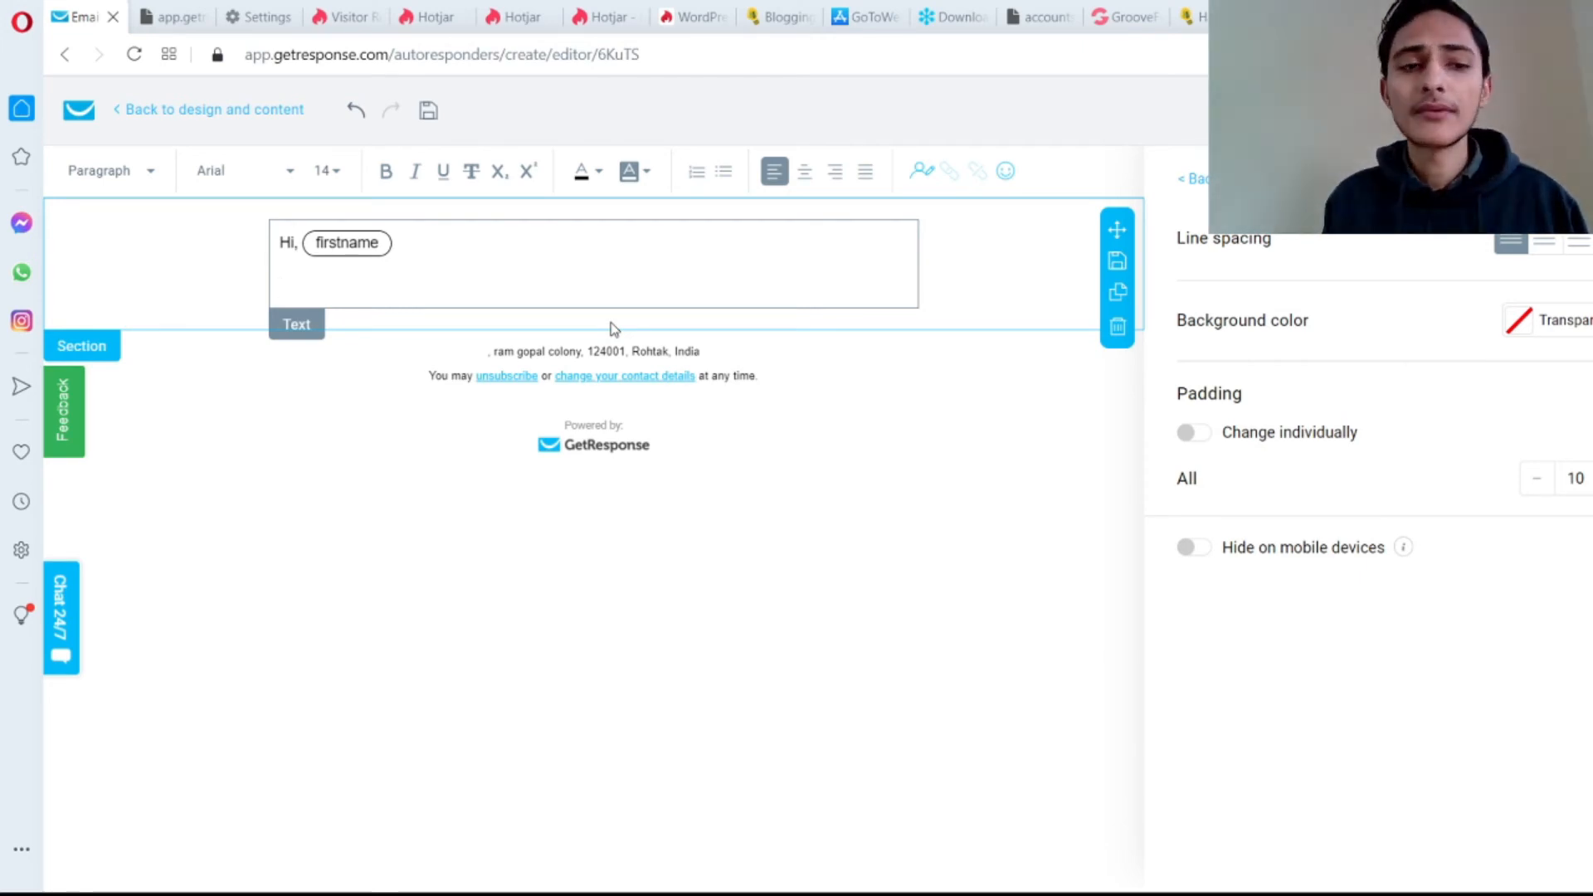
Write the line "Welcome to Marketing World." below the greeting and add an empty paragraph after it
type("Welco")
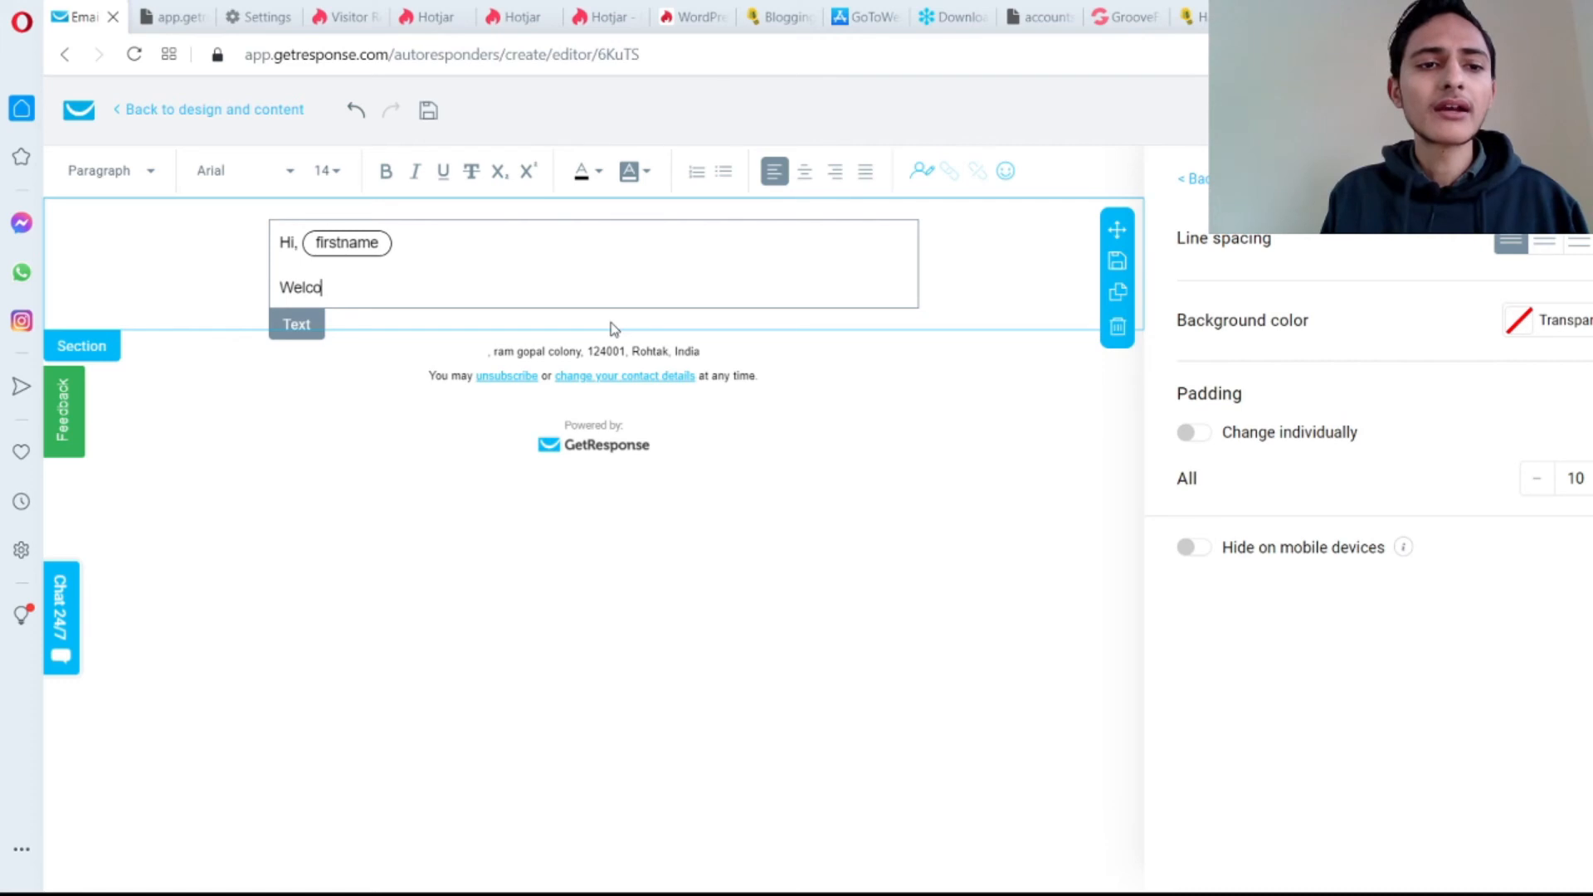
type("me to ")
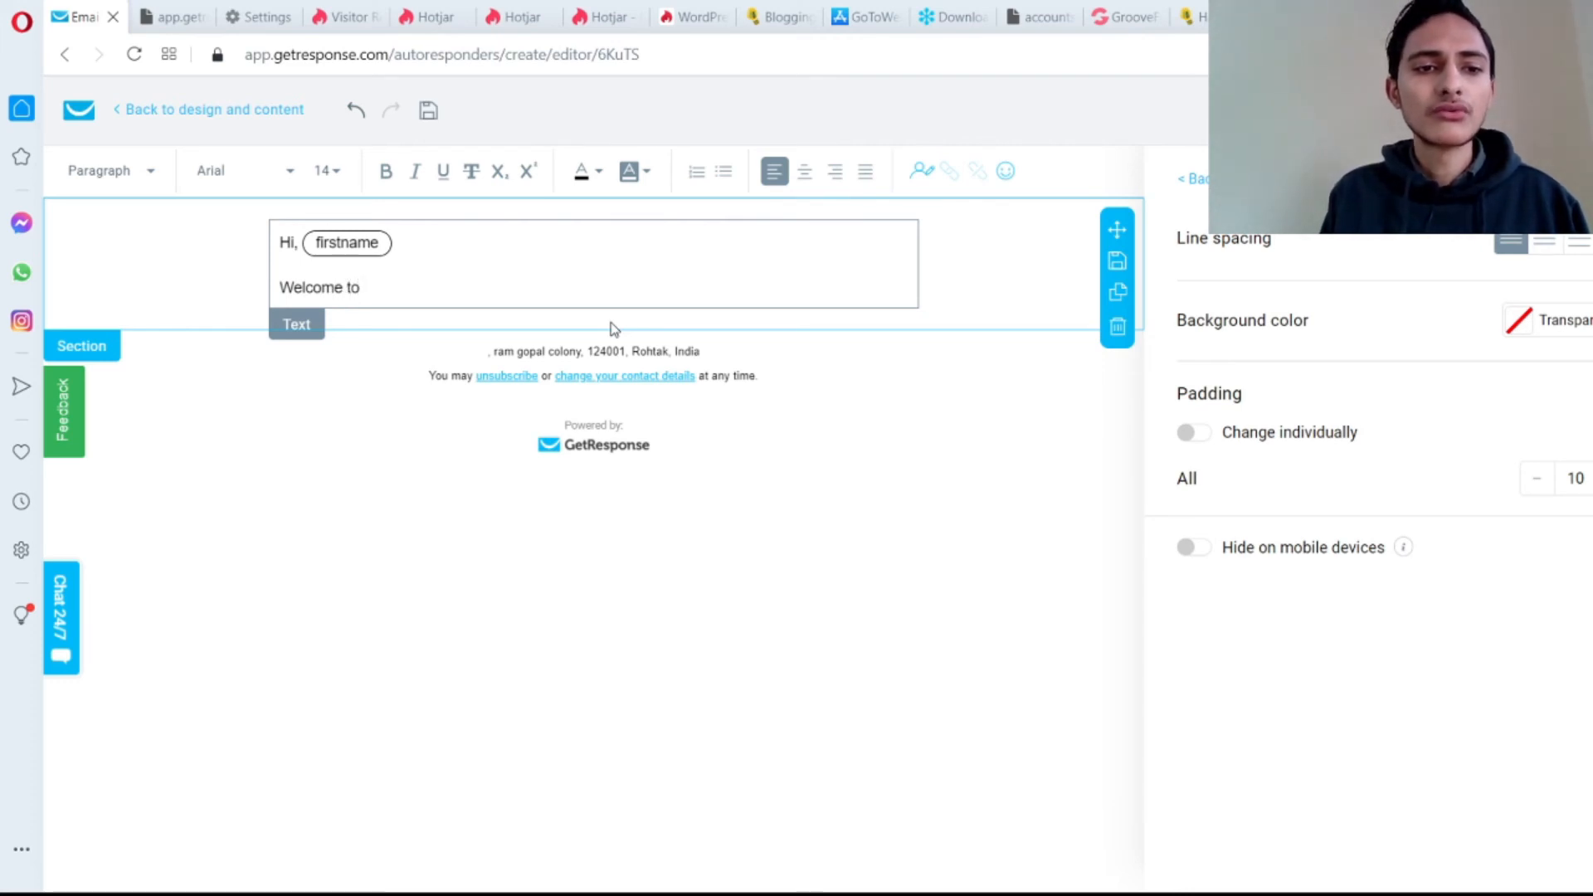
type("Makreti")
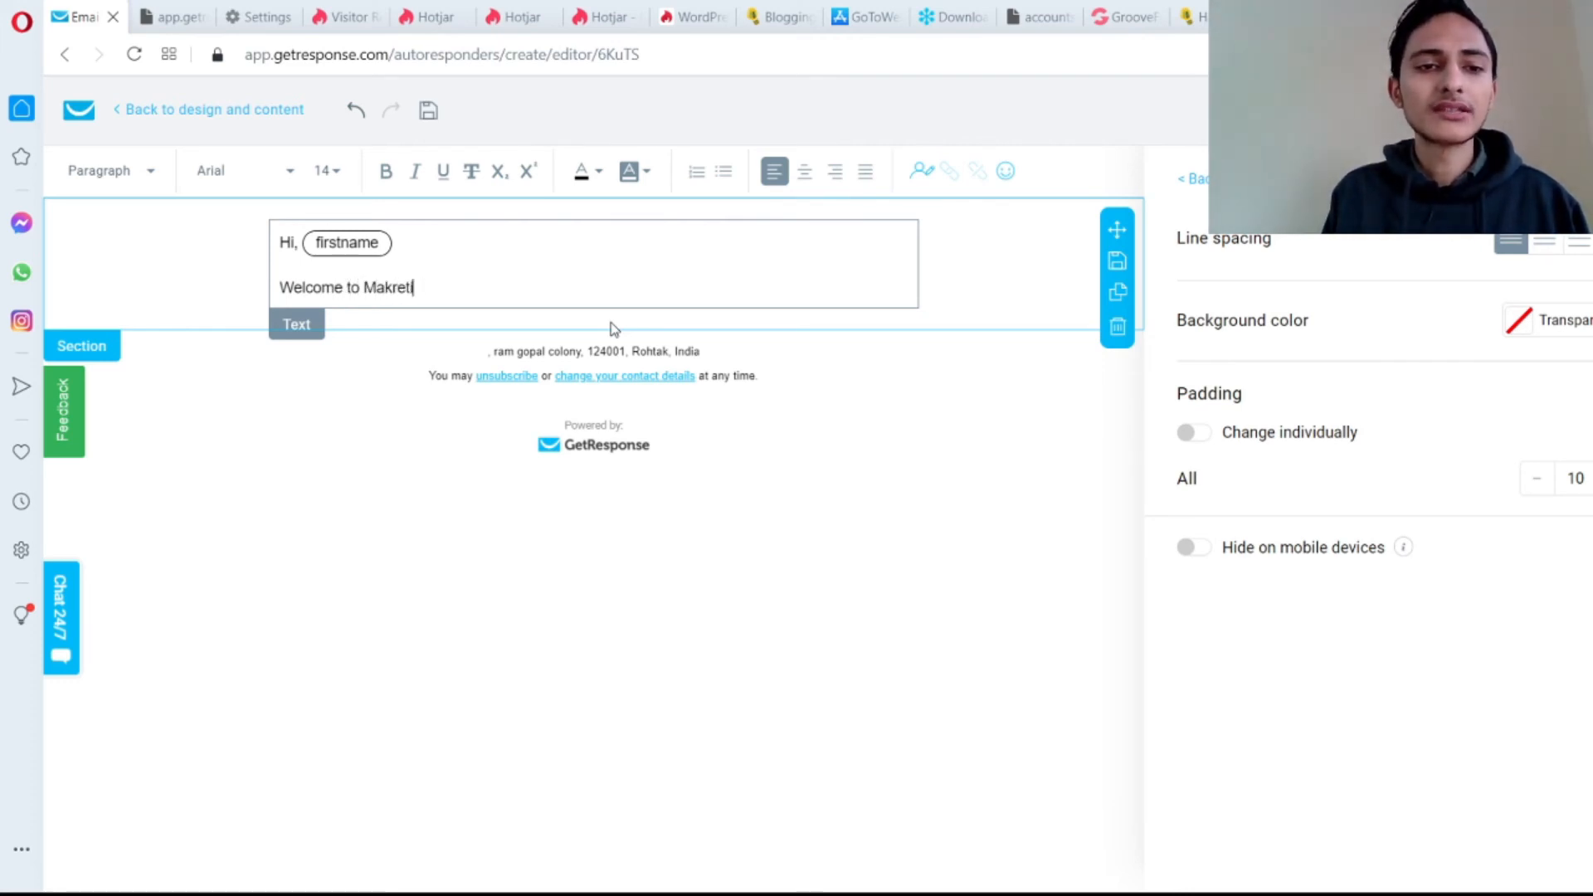
key("BackSpace")
key("BackSpace")
key("BackSpace")
key("BackSpace")
key("BackSpace")
type("rketing")
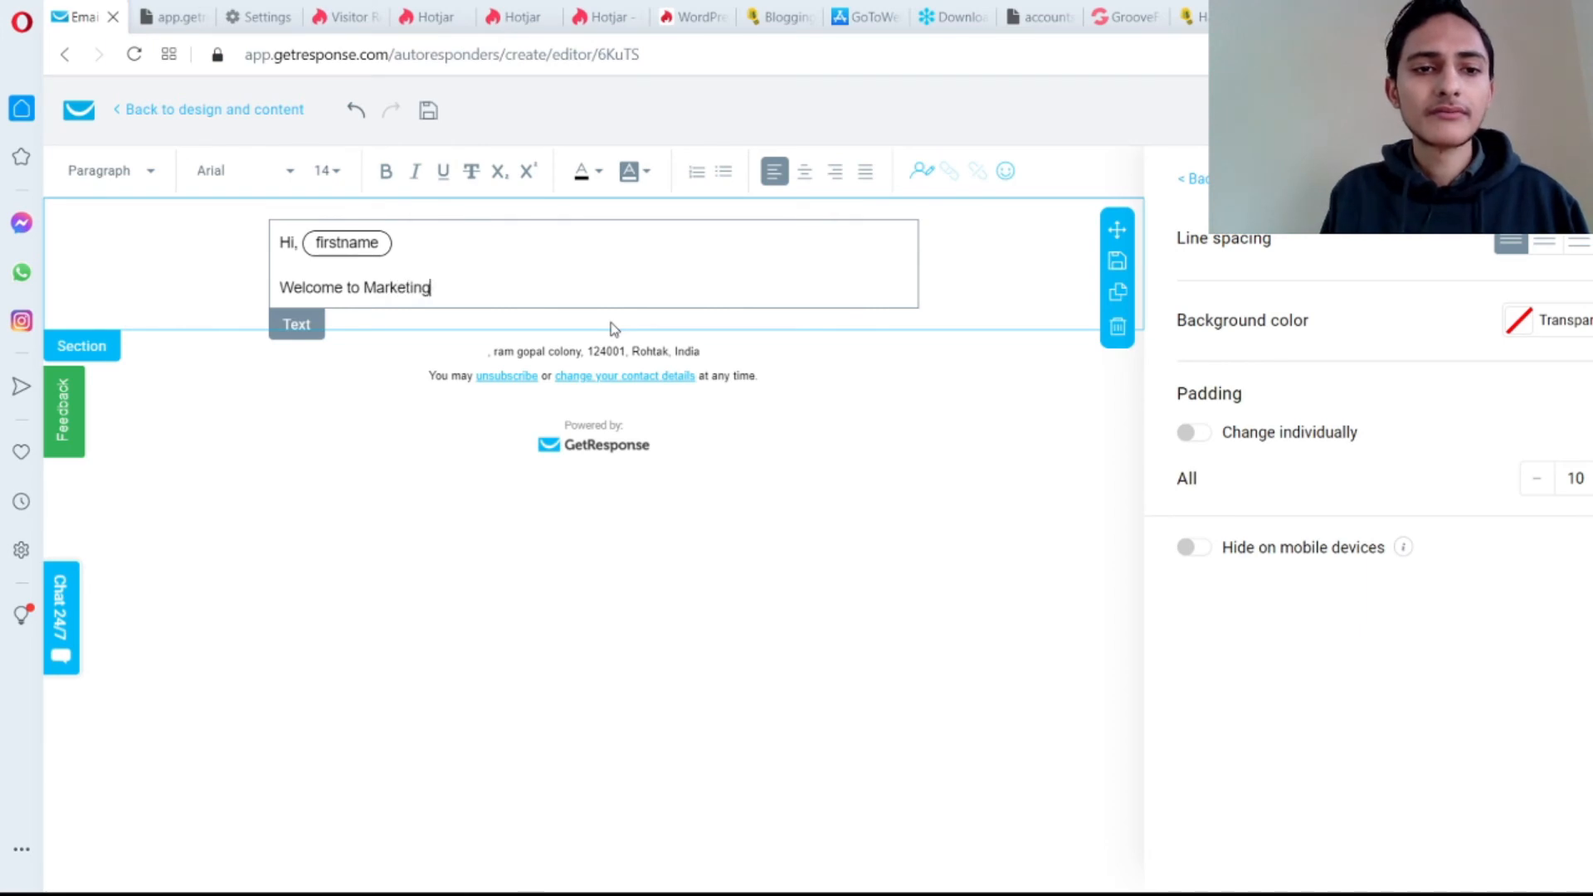
type(" LWor")
key("BackSpace")
key("BackSpace")
type("World.")
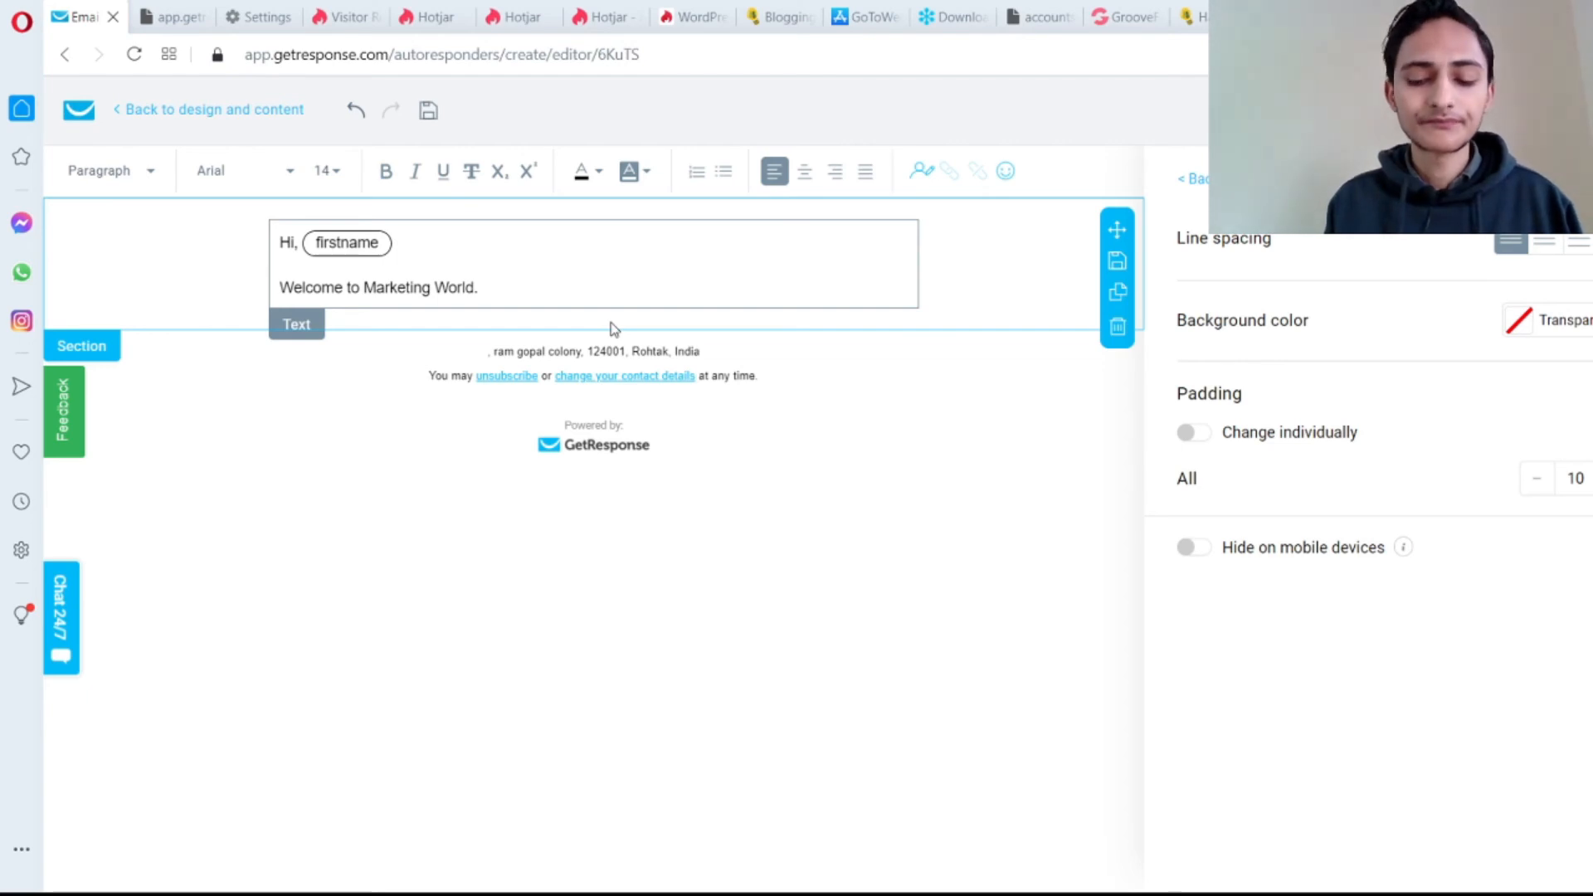
key("Return")
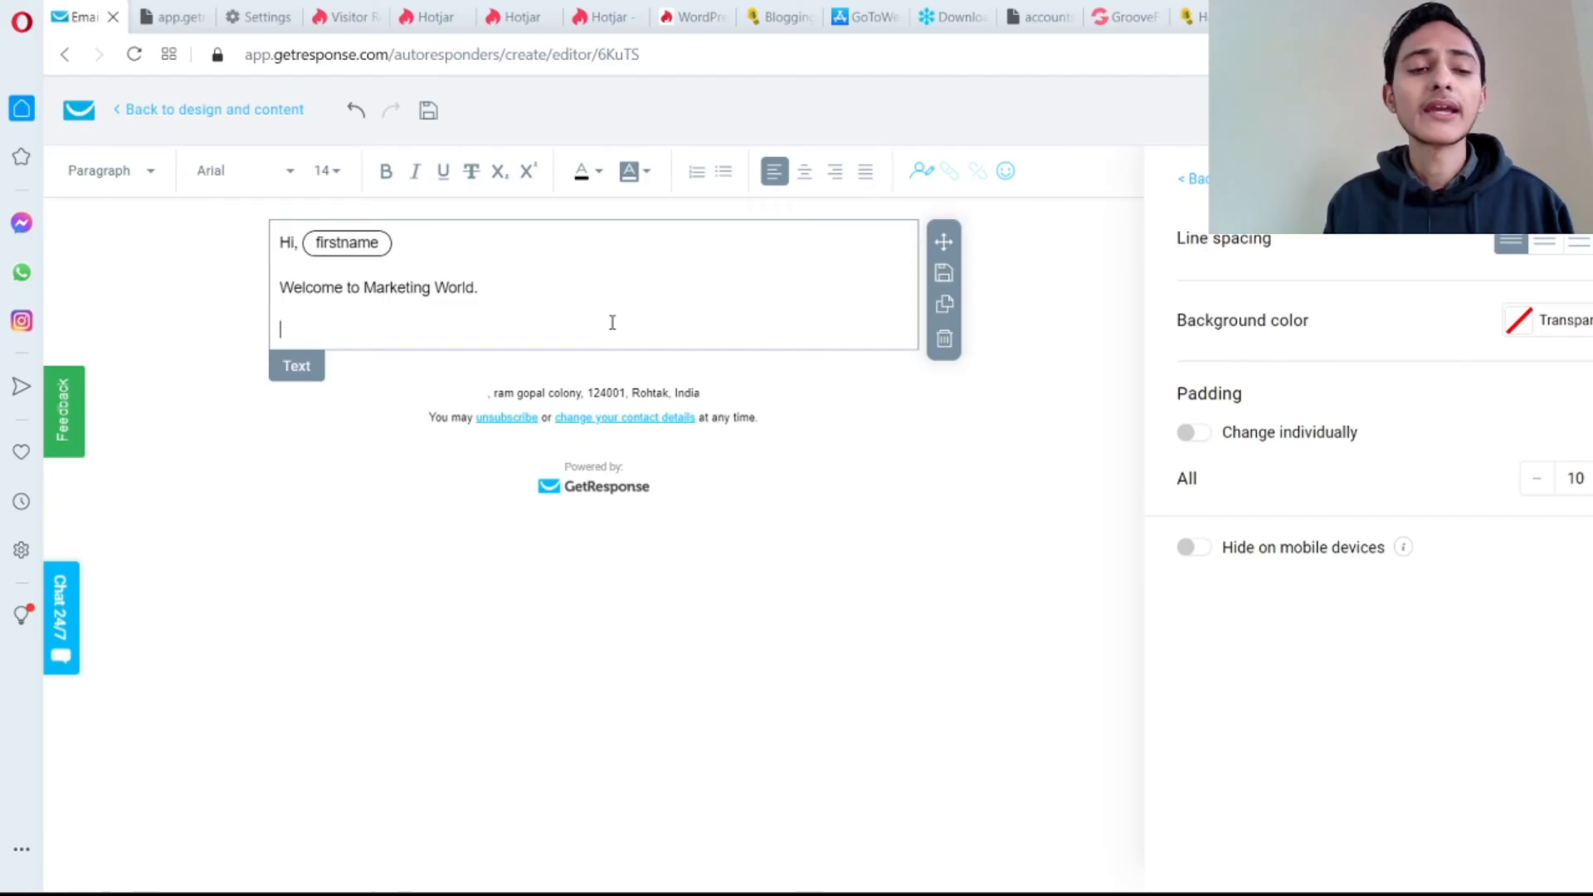
type("SR")
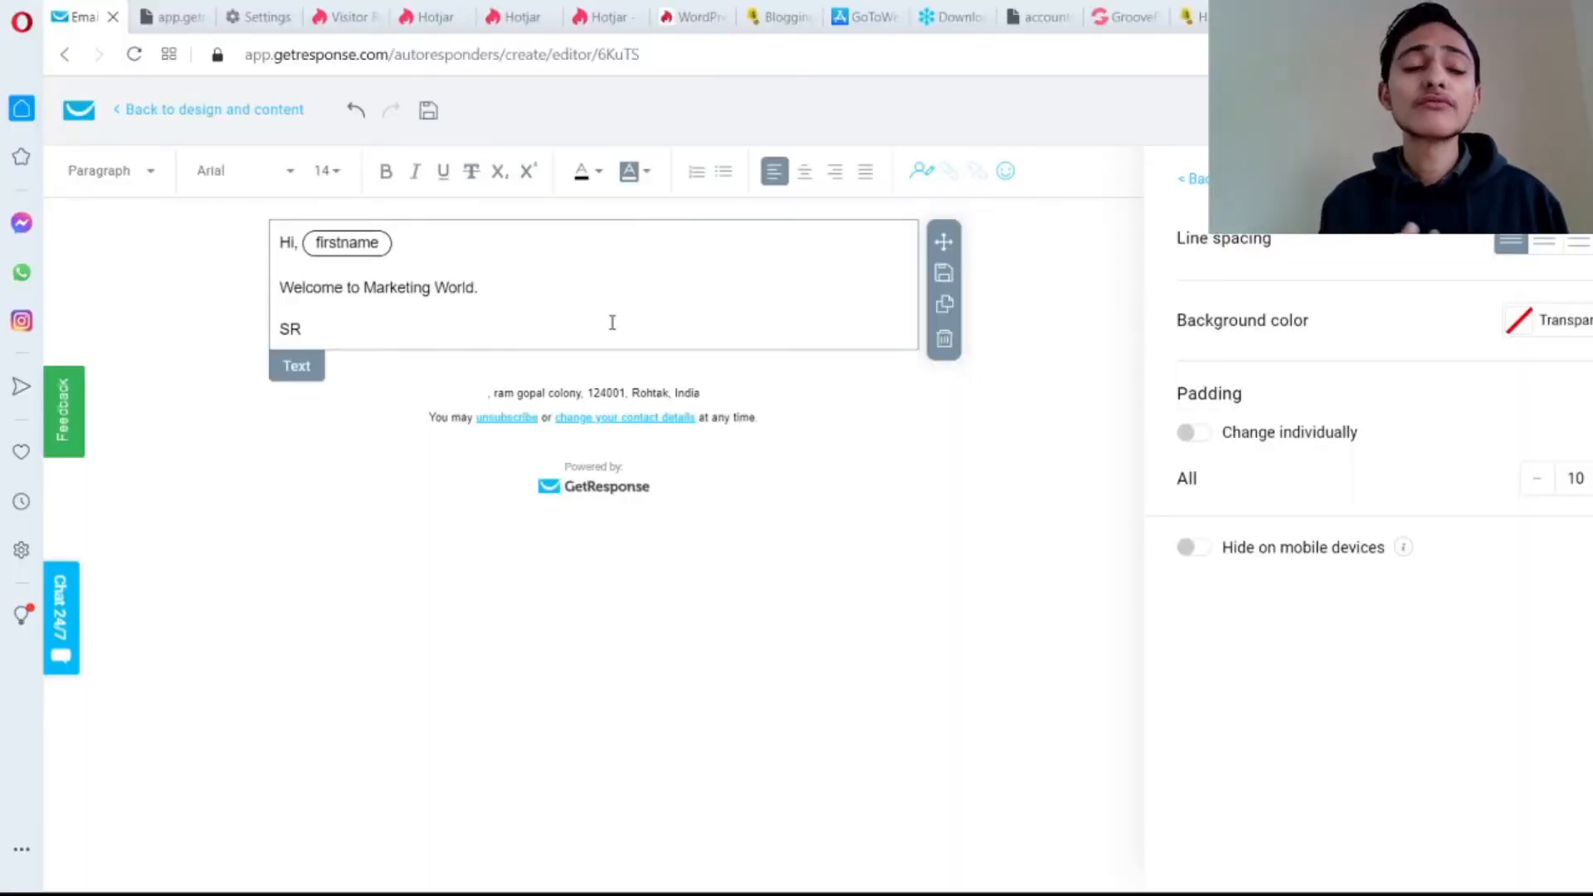
key("BackSpace")
key("BackSpace")
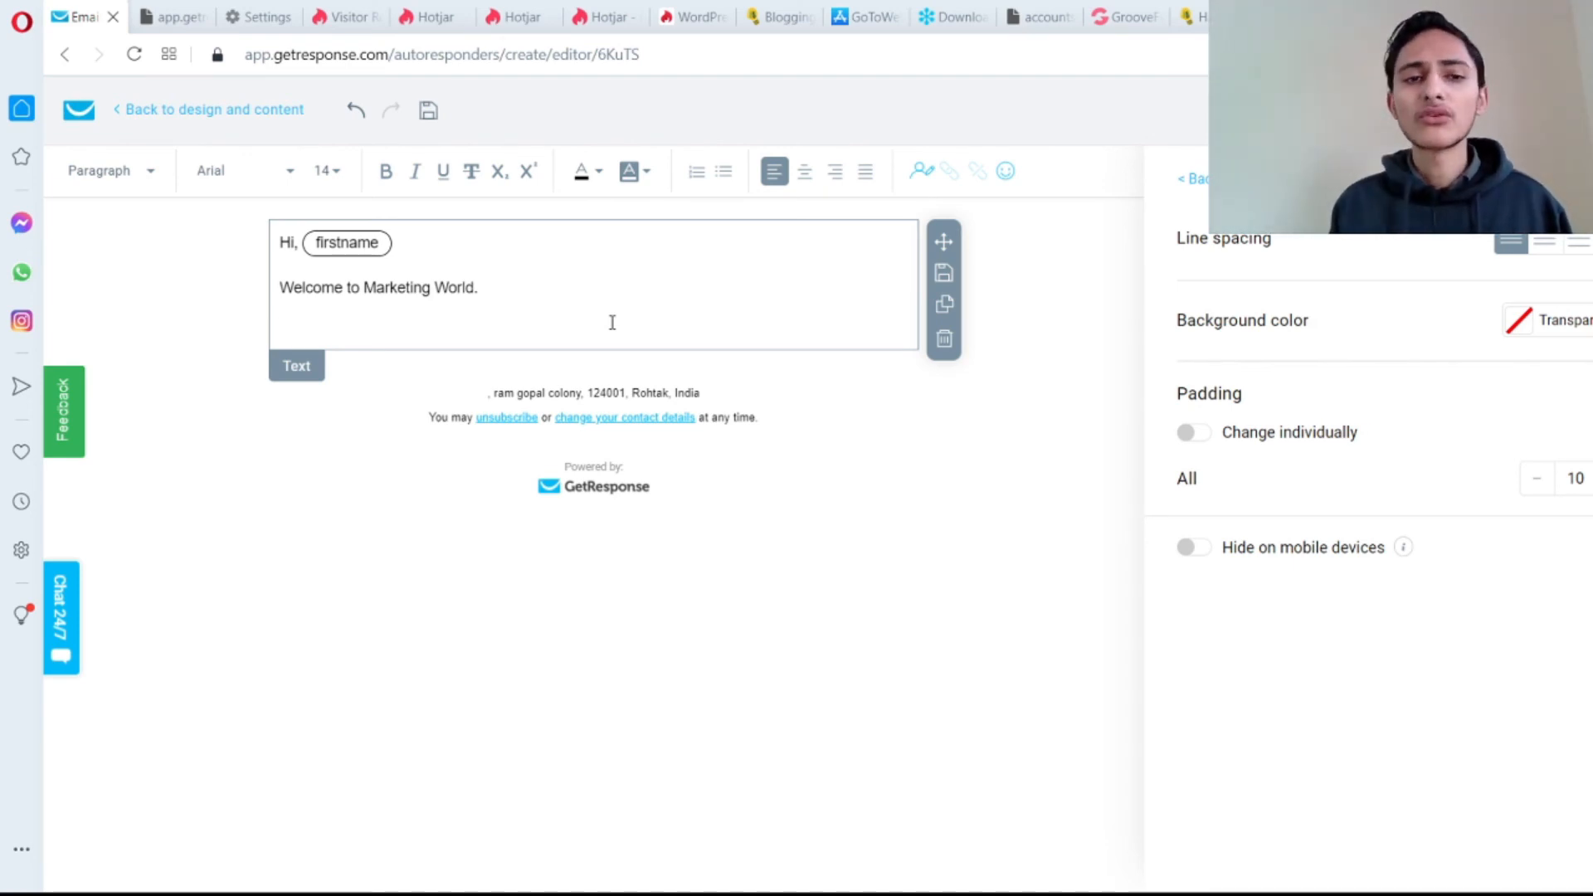
Leave the message editor without saving the changes, and go back from the Design and content page
left_click(177, 110)
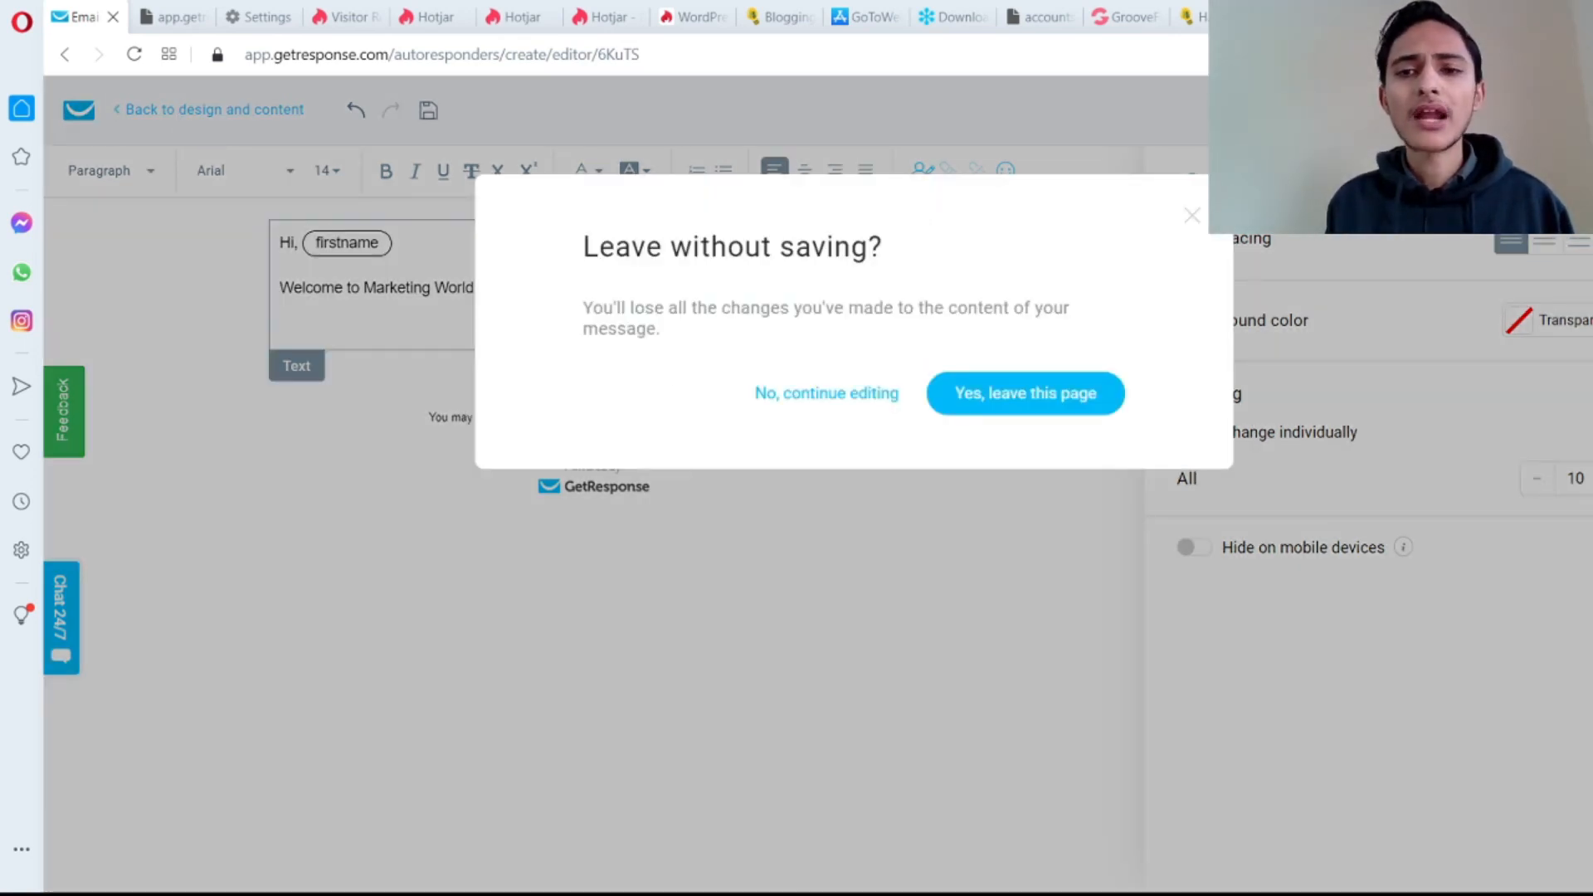
left_click(1191, 217)
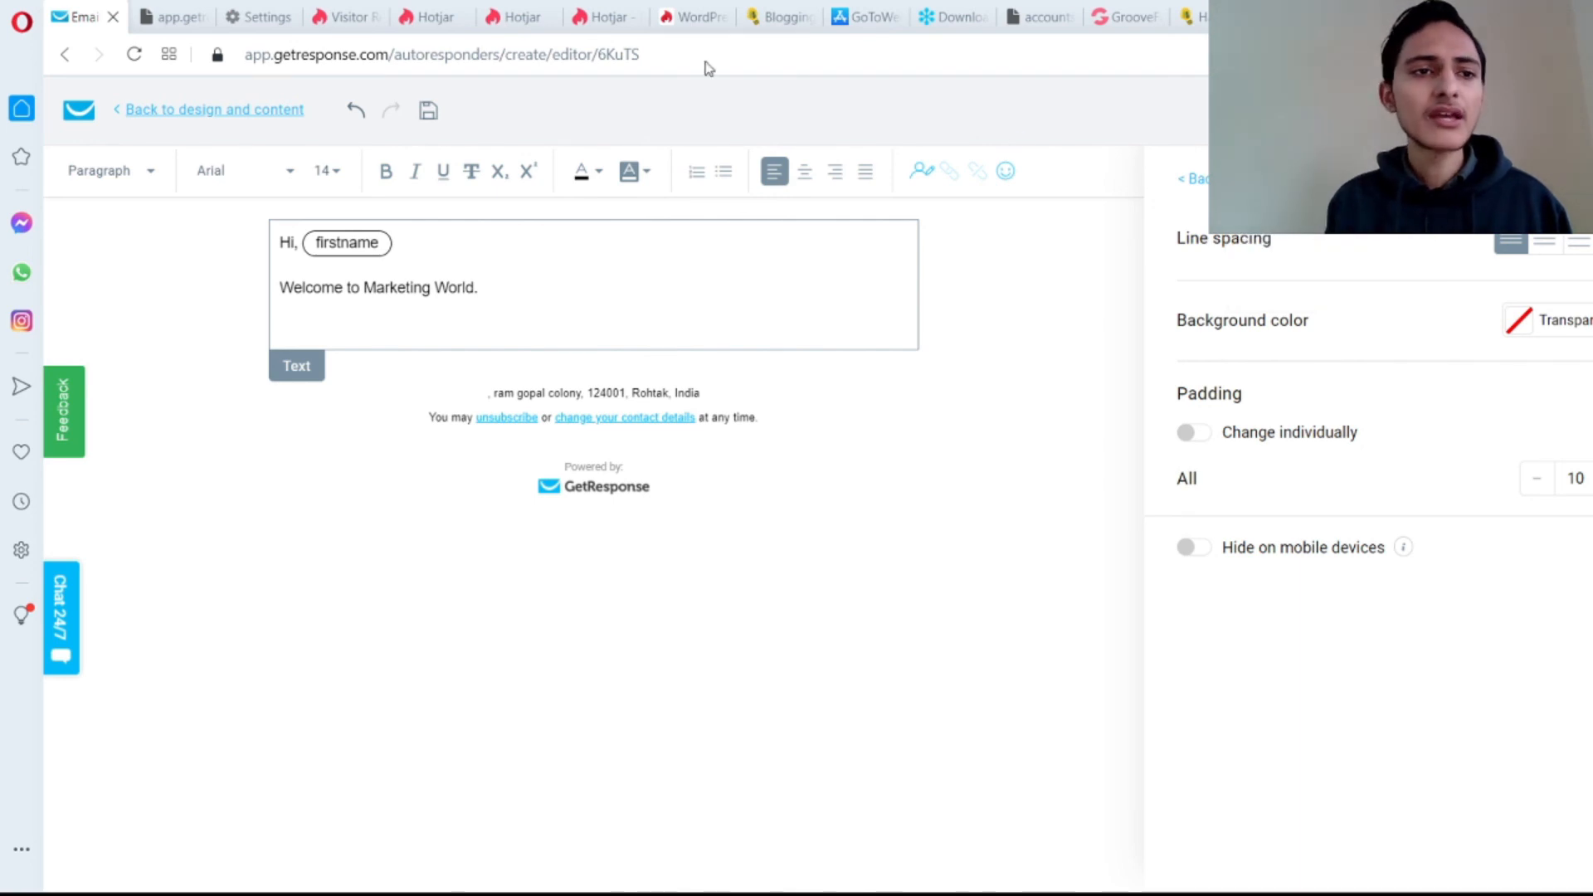
left_click(195, 115)
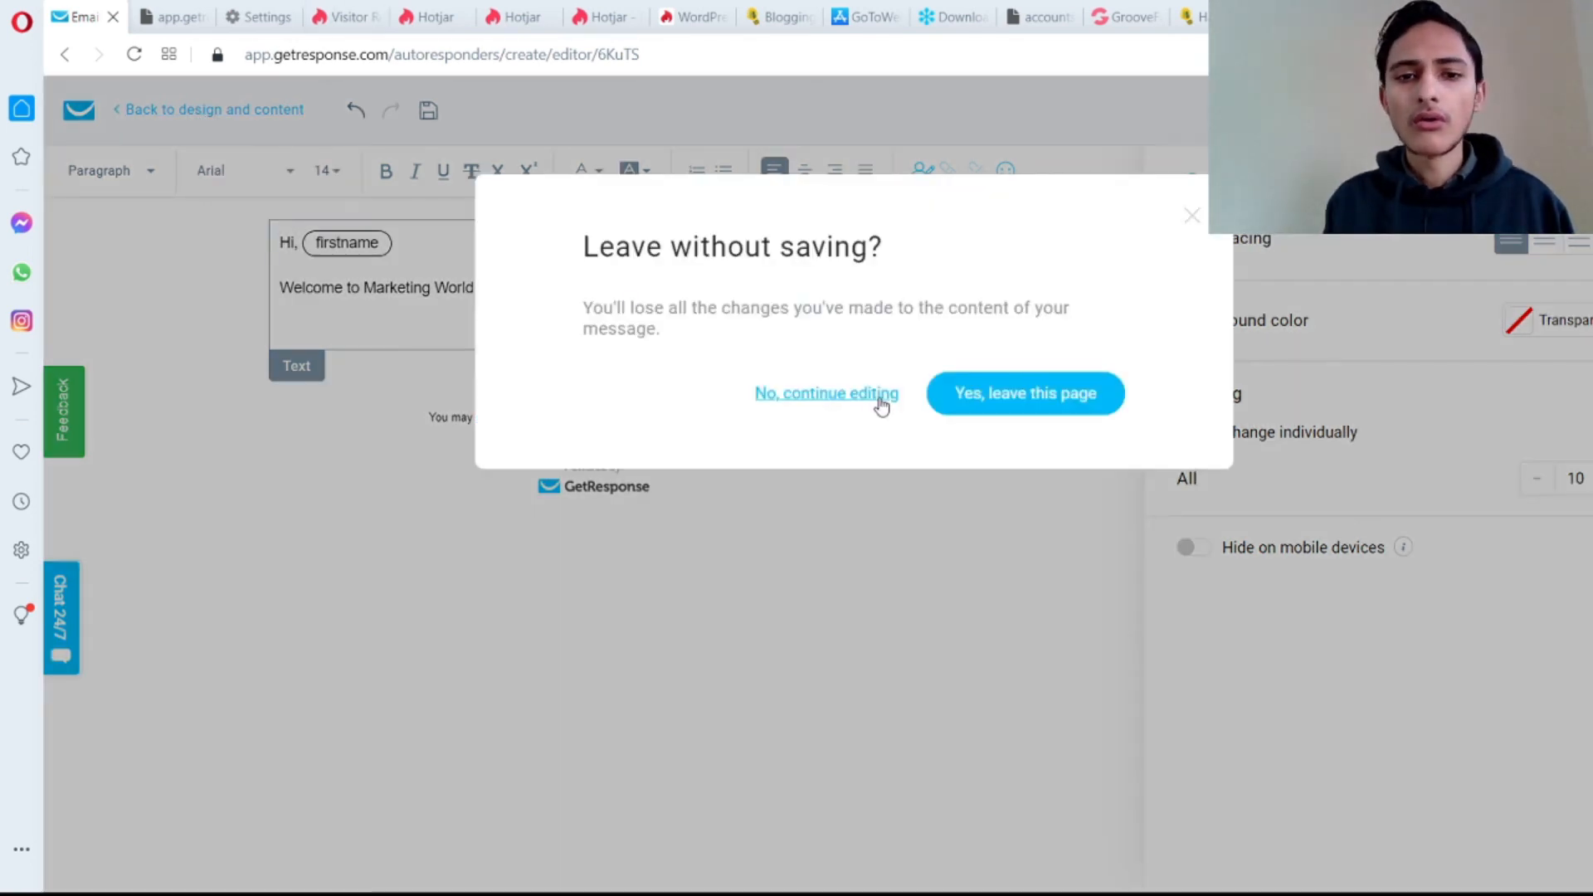
left_click(1020, 395)
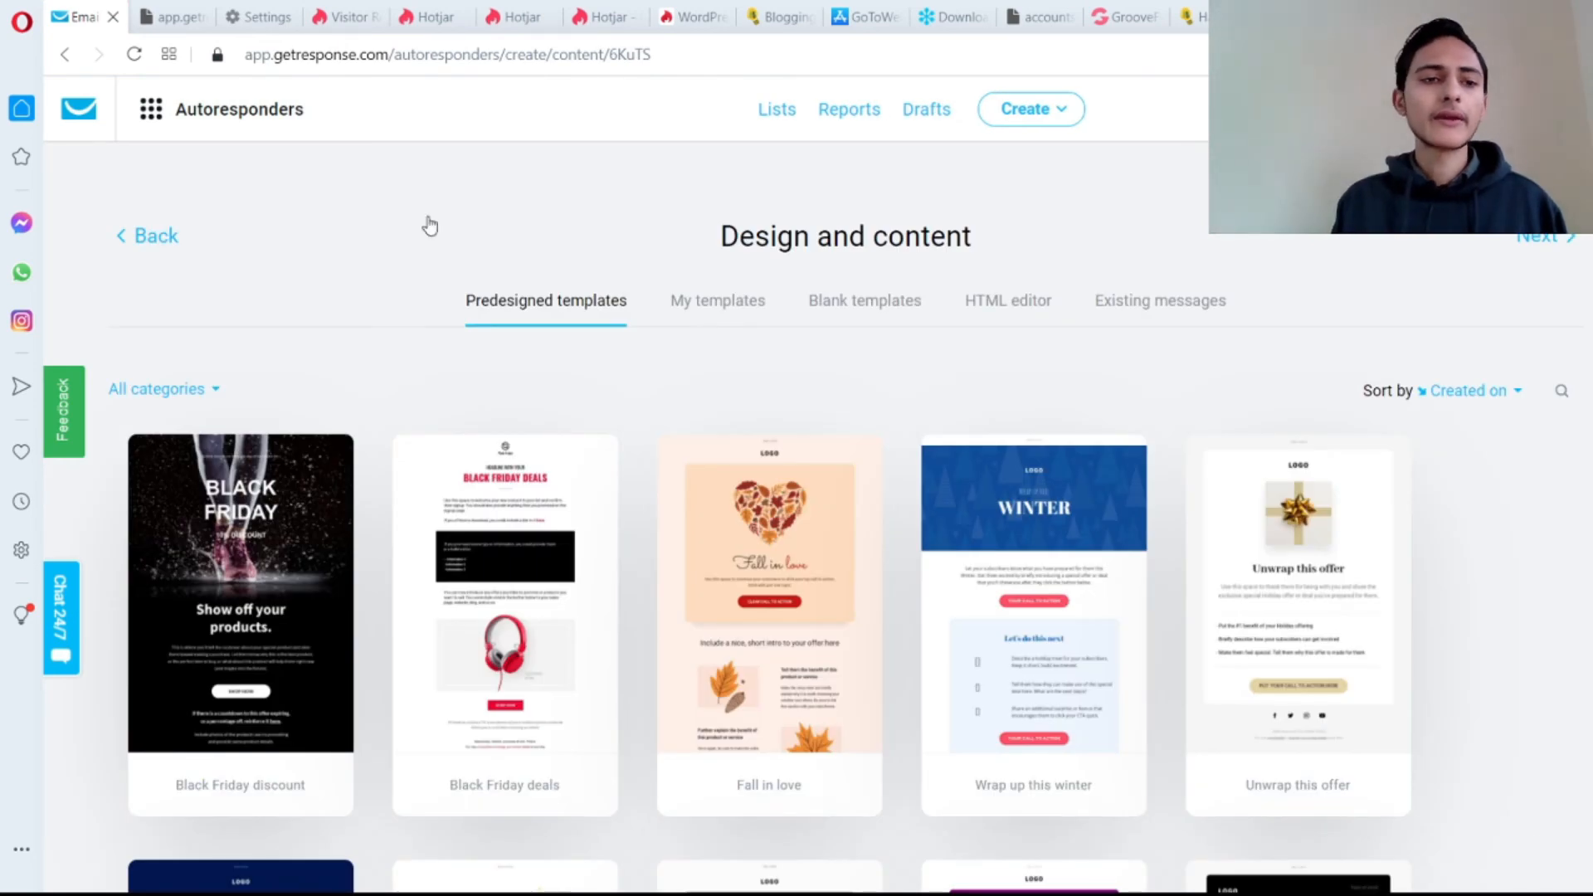
left_click(162, 243)
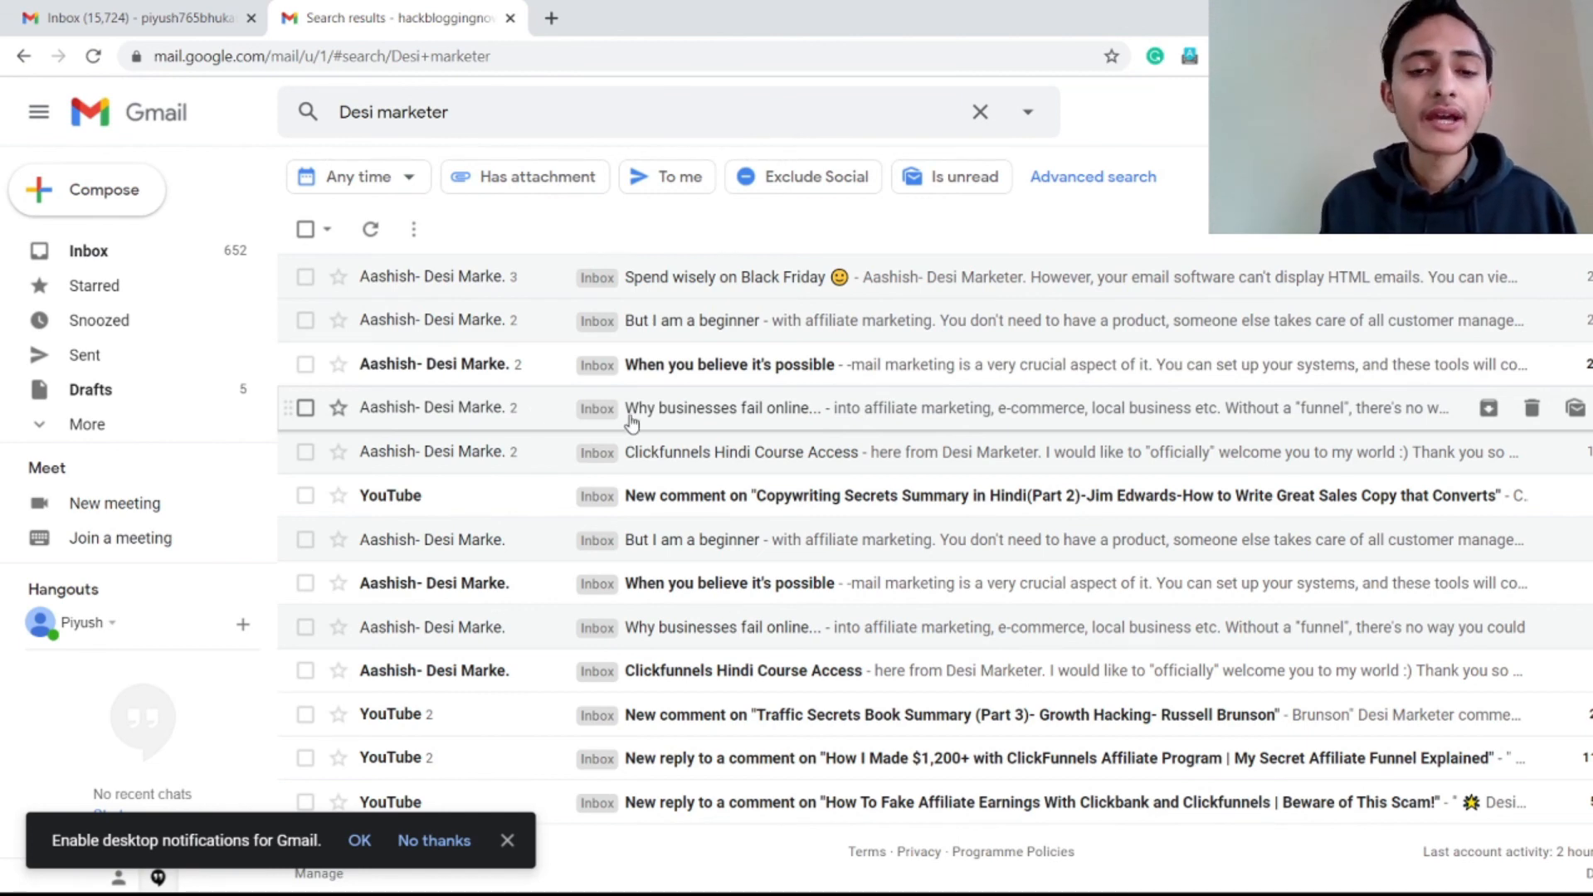
In Gmail, skim the "Why businesses fail online..." email from Desi Marketer as a follow-up example, and return to the search results
left_click(671, 423)
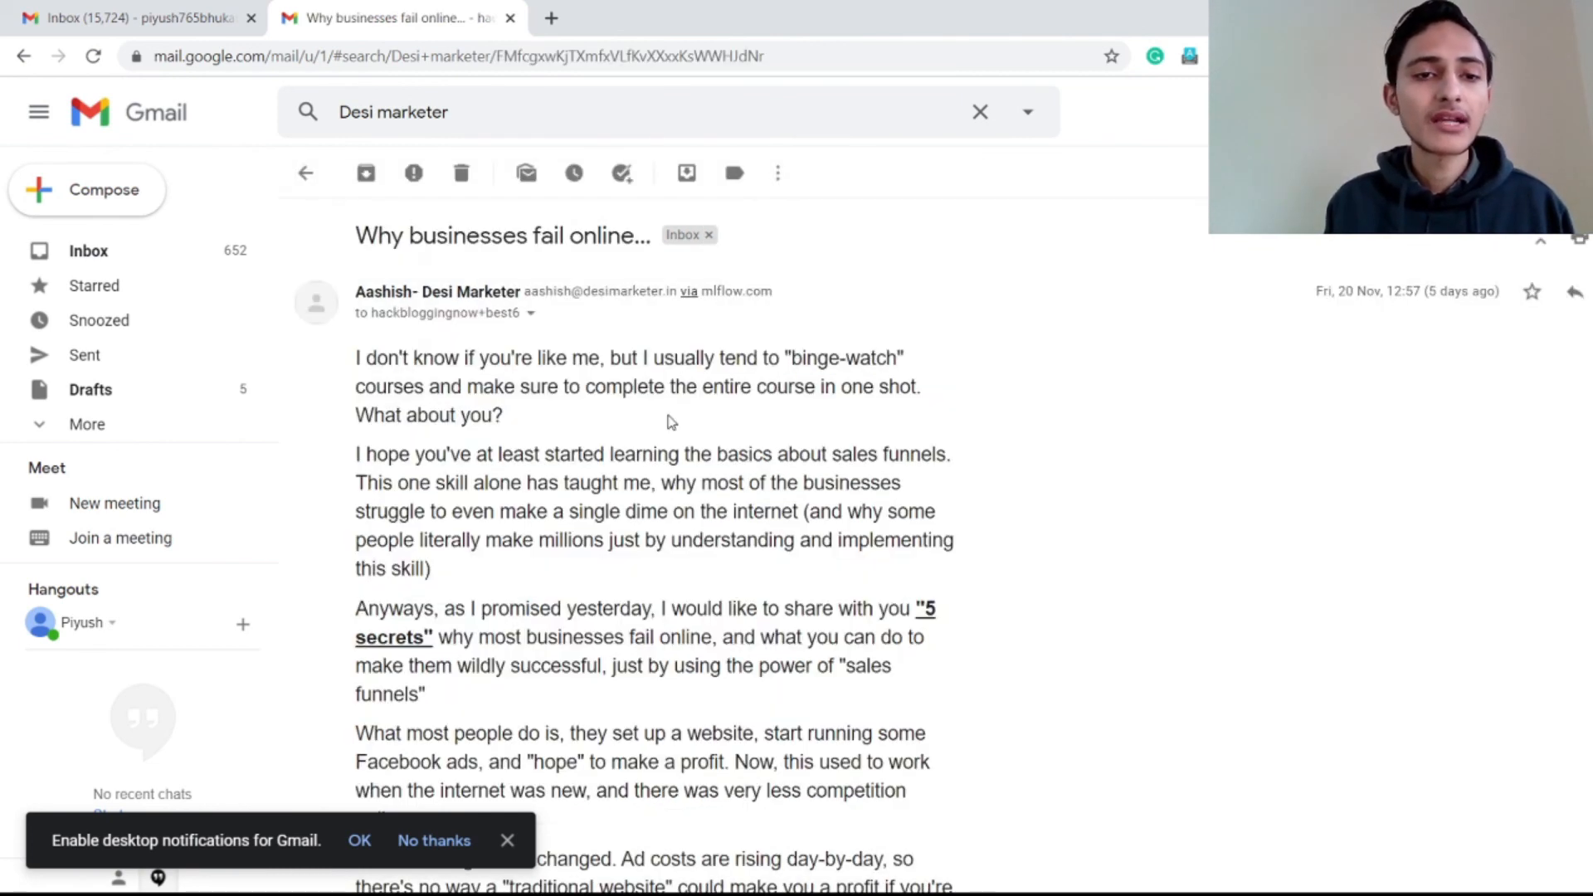
scroll(1058, 316, "down", 3)
scroll(656, 539, "down", 10)
scroll(655, 539, "up", 11)
scroll(489, 203, "up", 3)
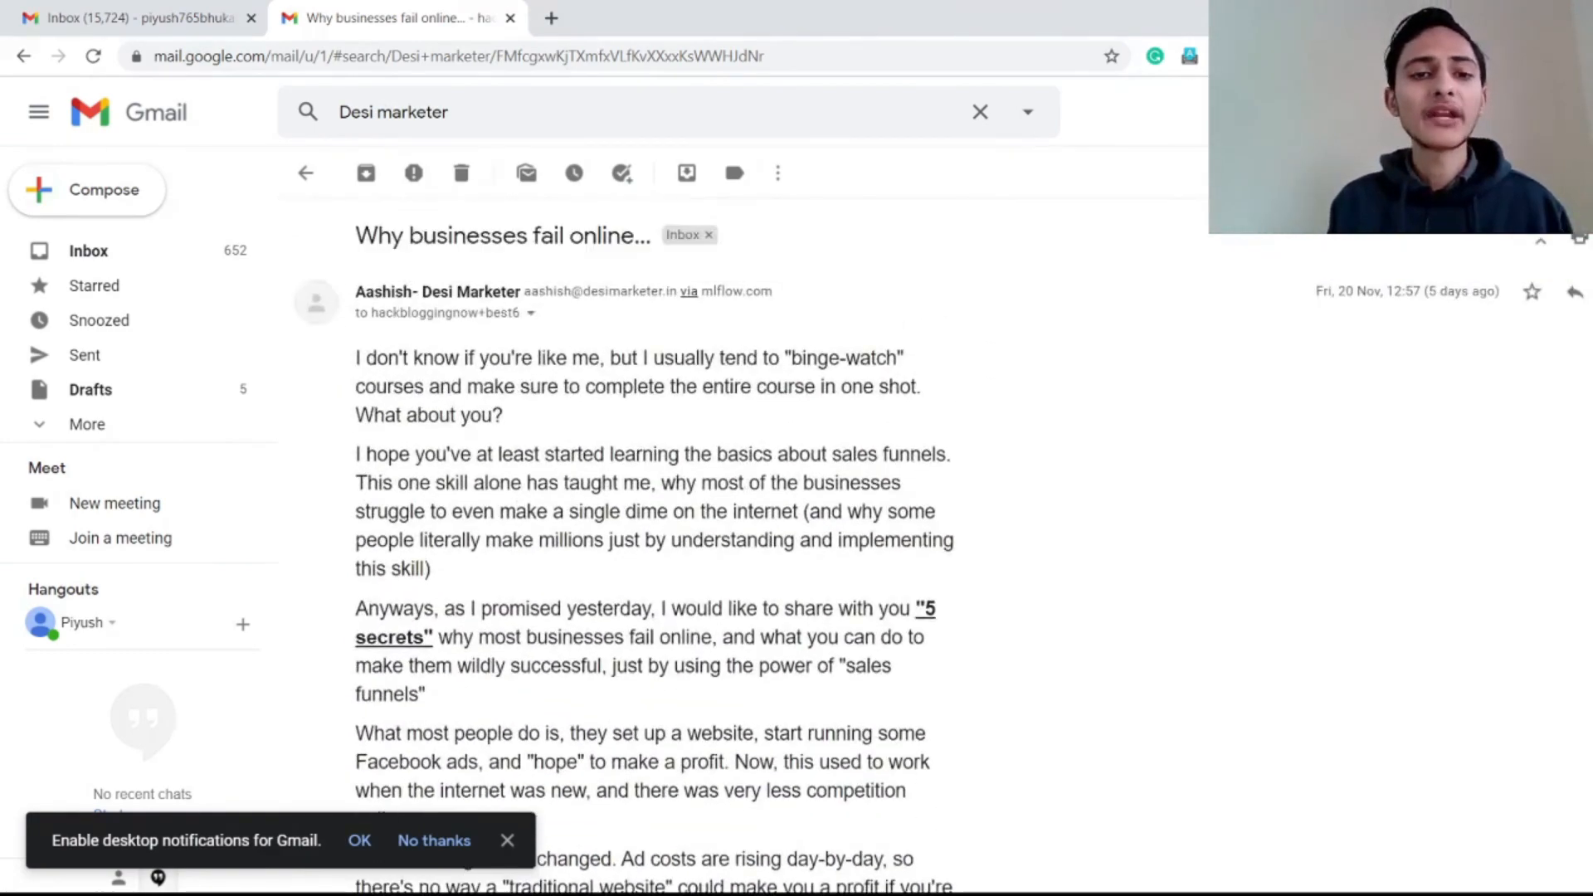
left_click(304, 172)
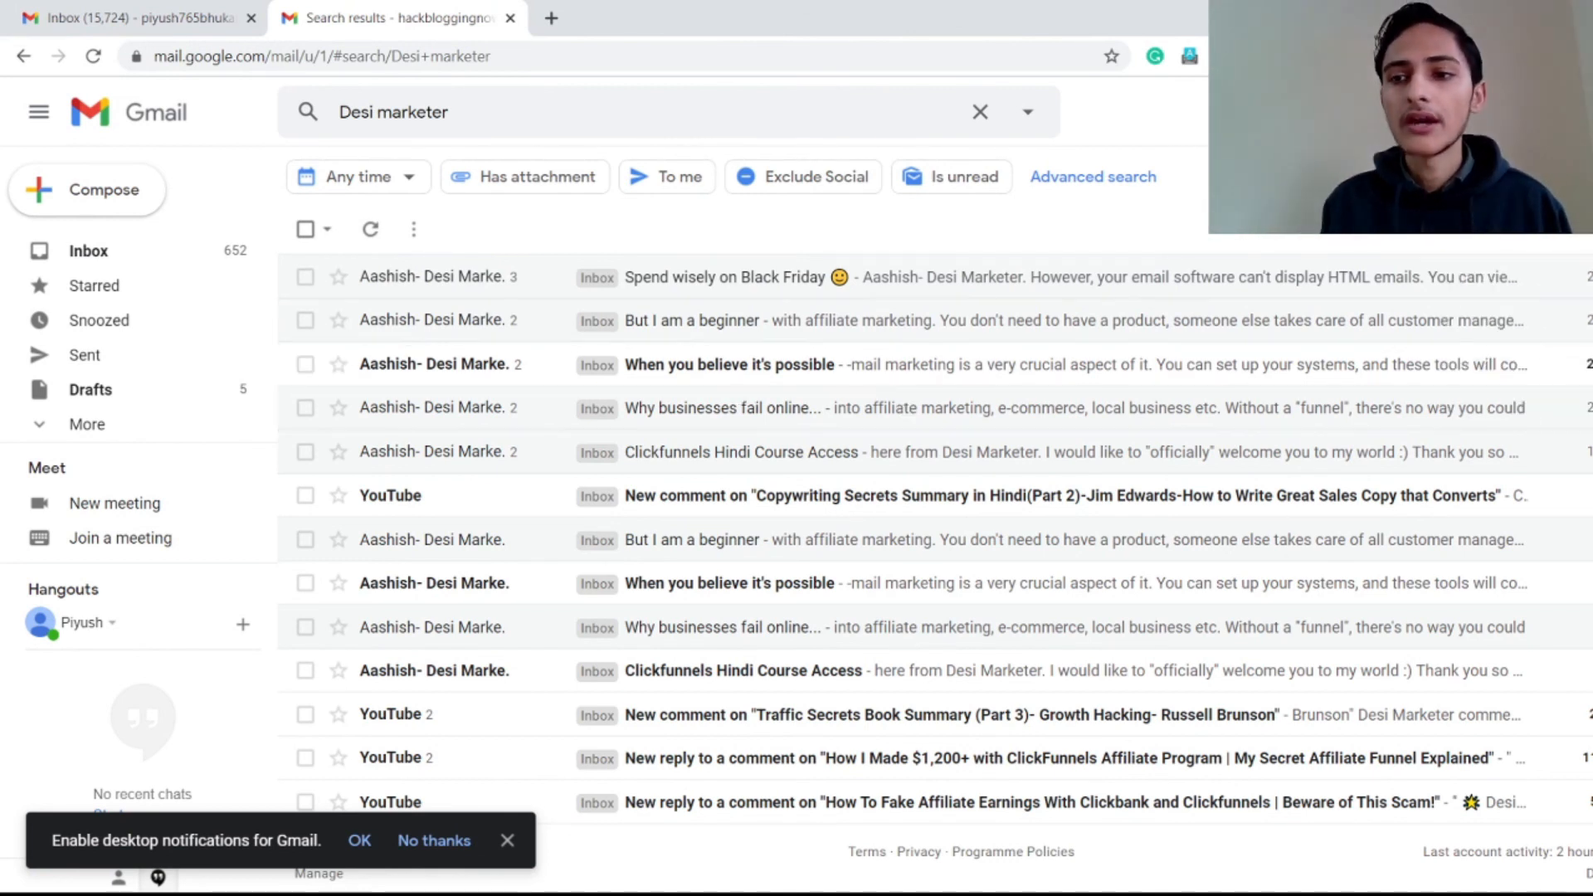
Read the "But I am a beginner" email, examining its affiliate pitch, bonus offer and closing link, and return to the search results
scroll(747, 365, "down", 1)
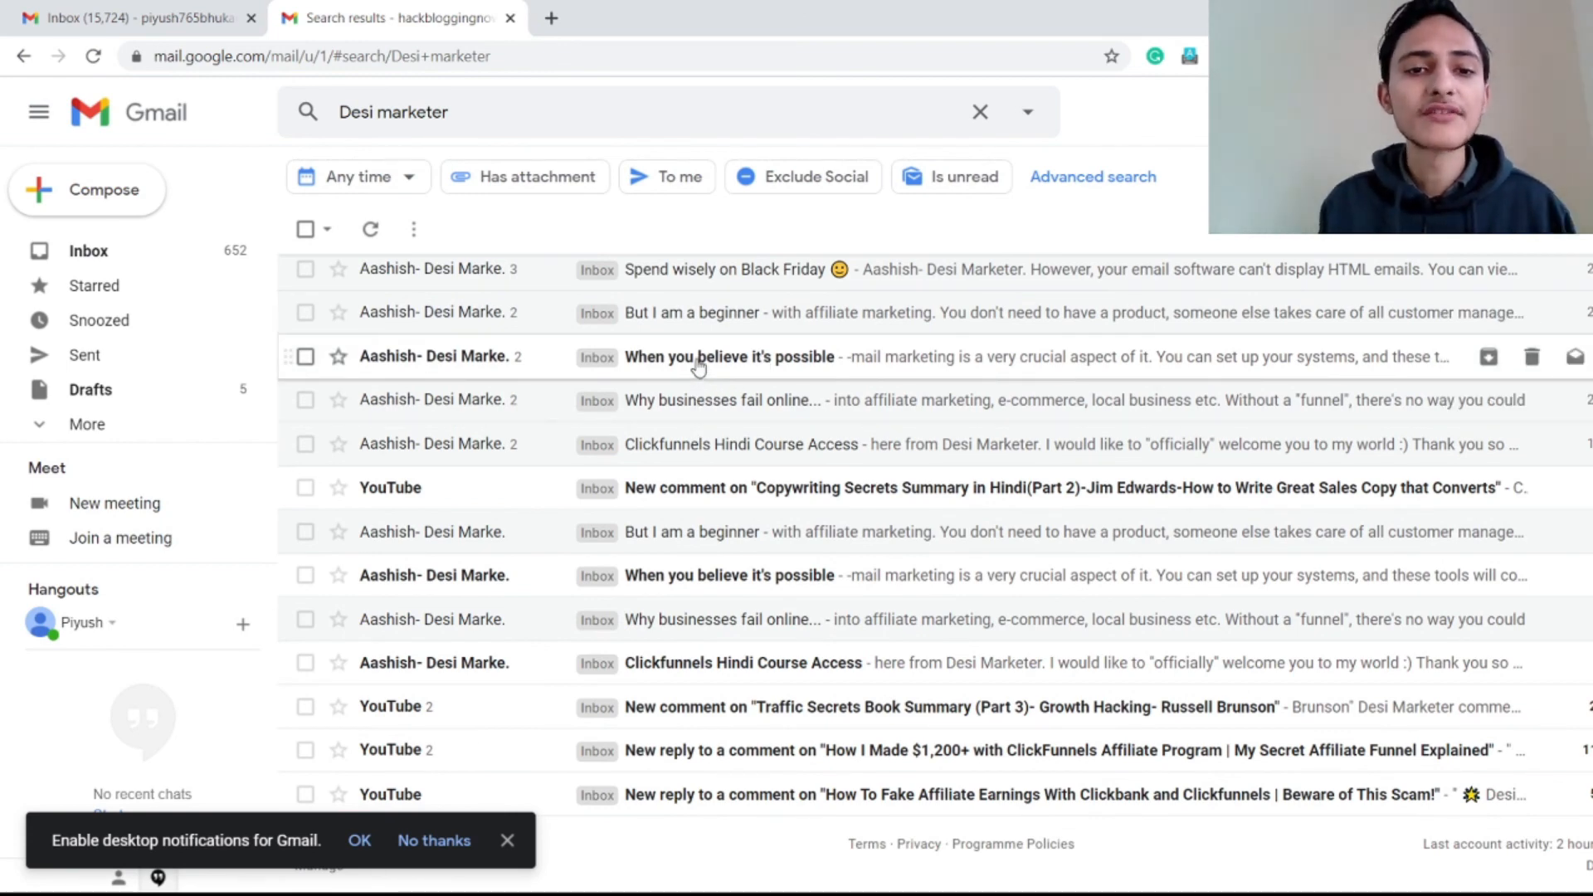
left_click(682, 318)
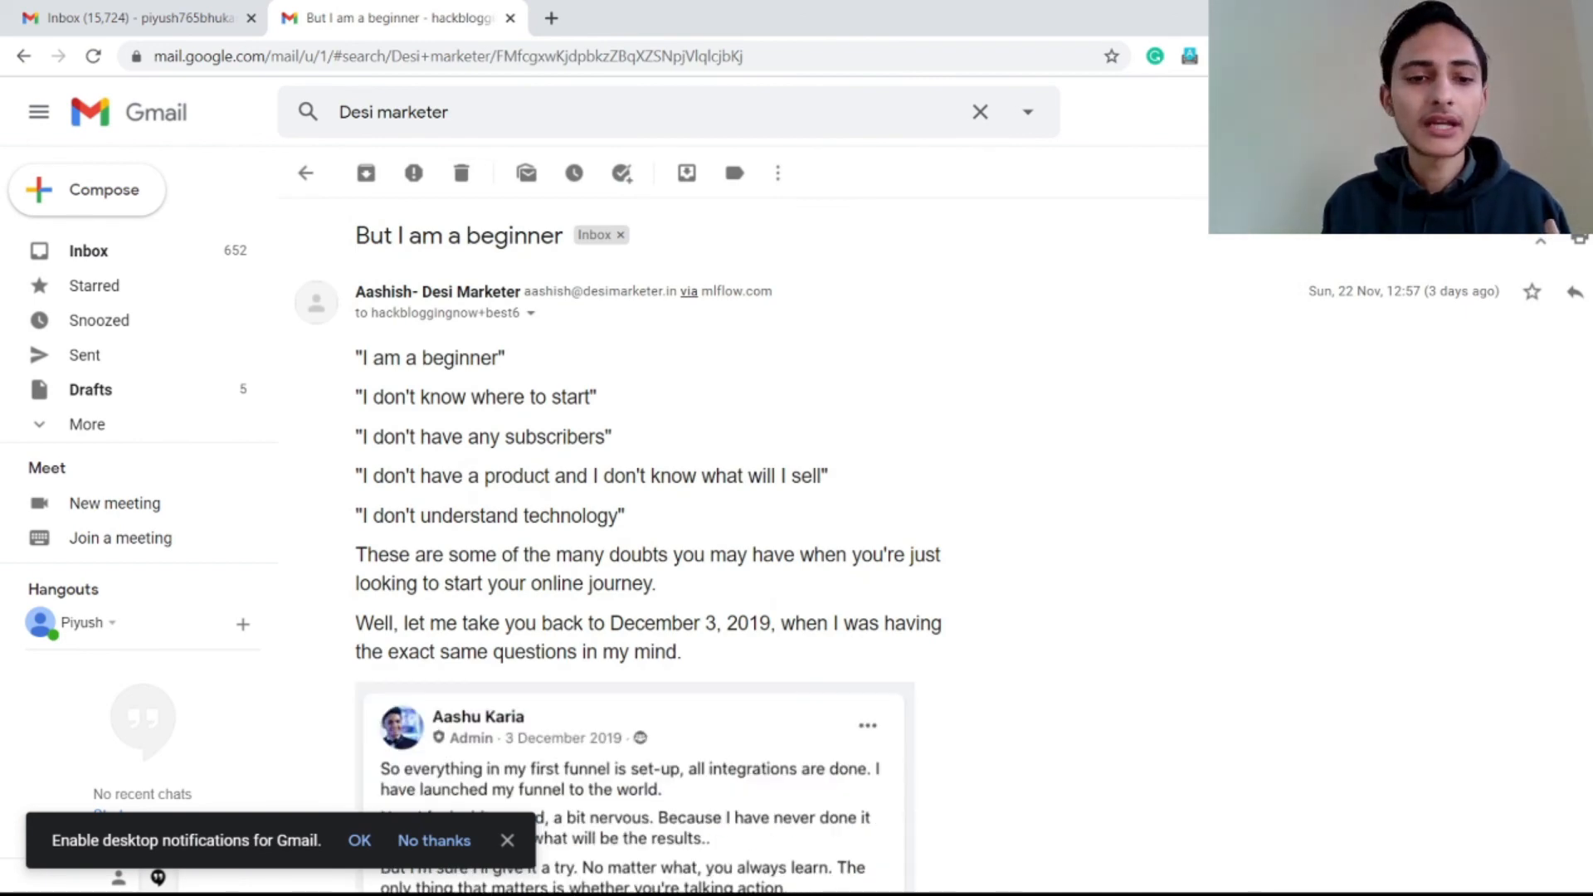
scroll(655, 548, "down", 20)
scroll(656, 548, "down", 8)
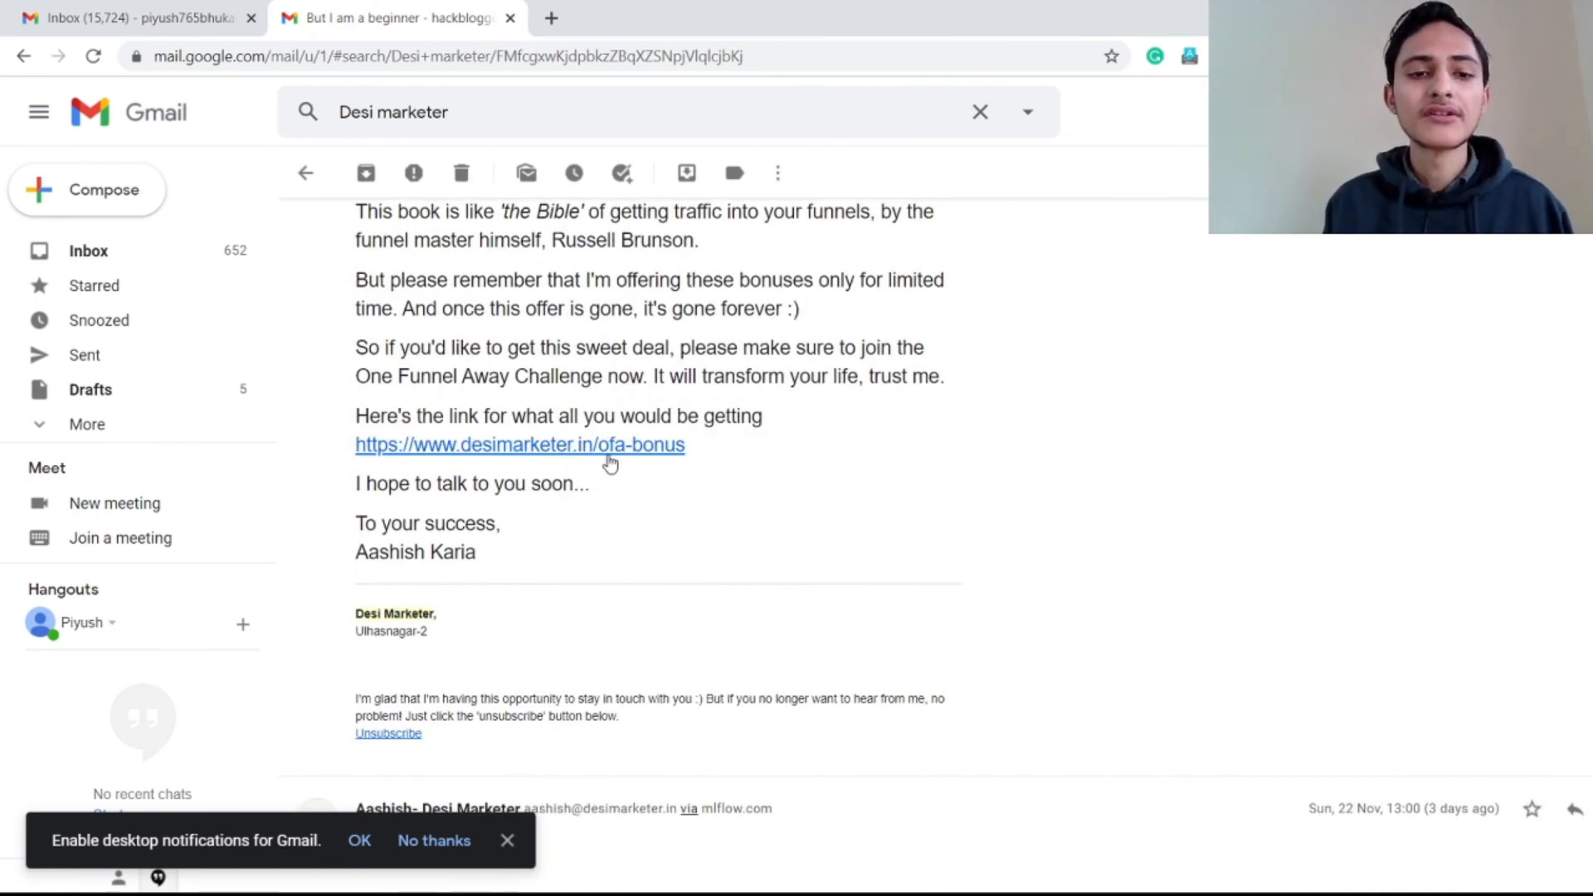
scroll(662, 455, "up", 10)
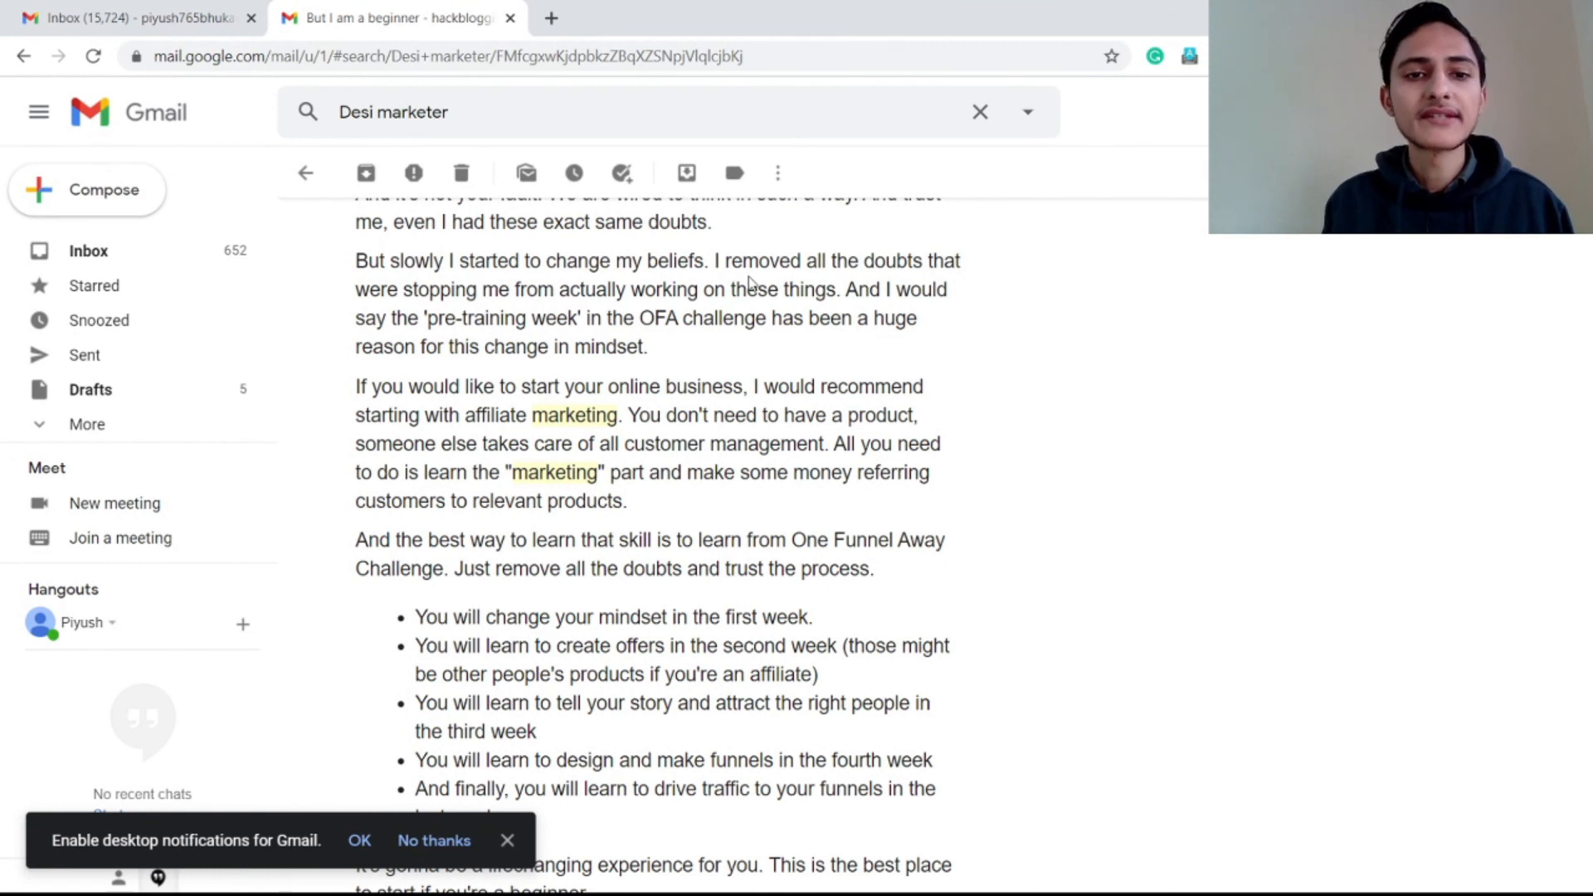
scroll(656, 540, "down", 1)
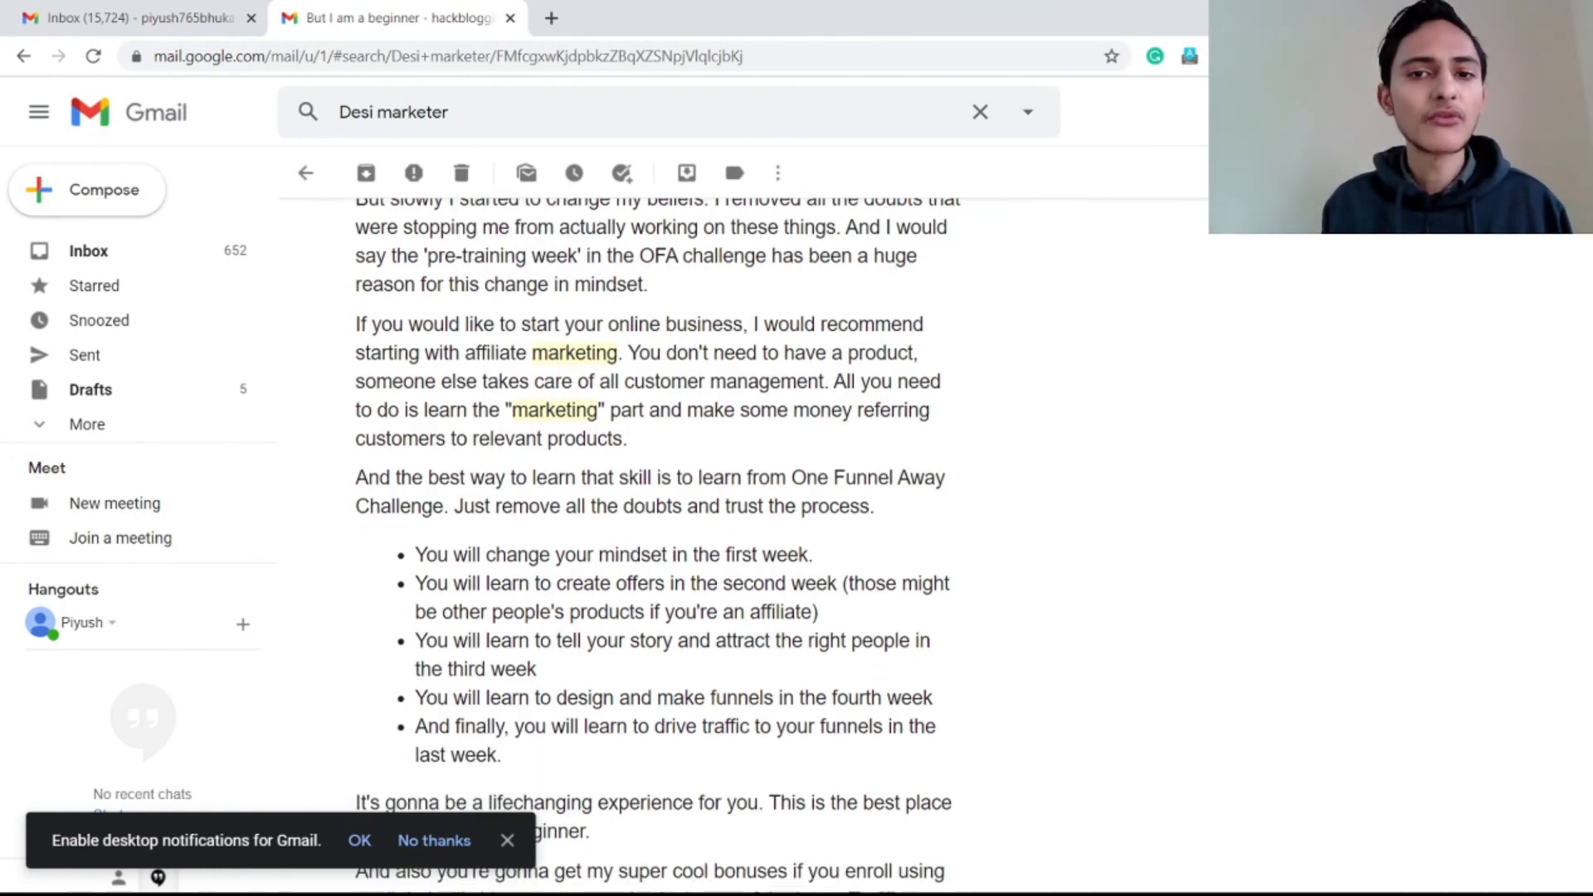
scroll(656, 539, "down", 1)
scroll(653, 546, "down", 1)
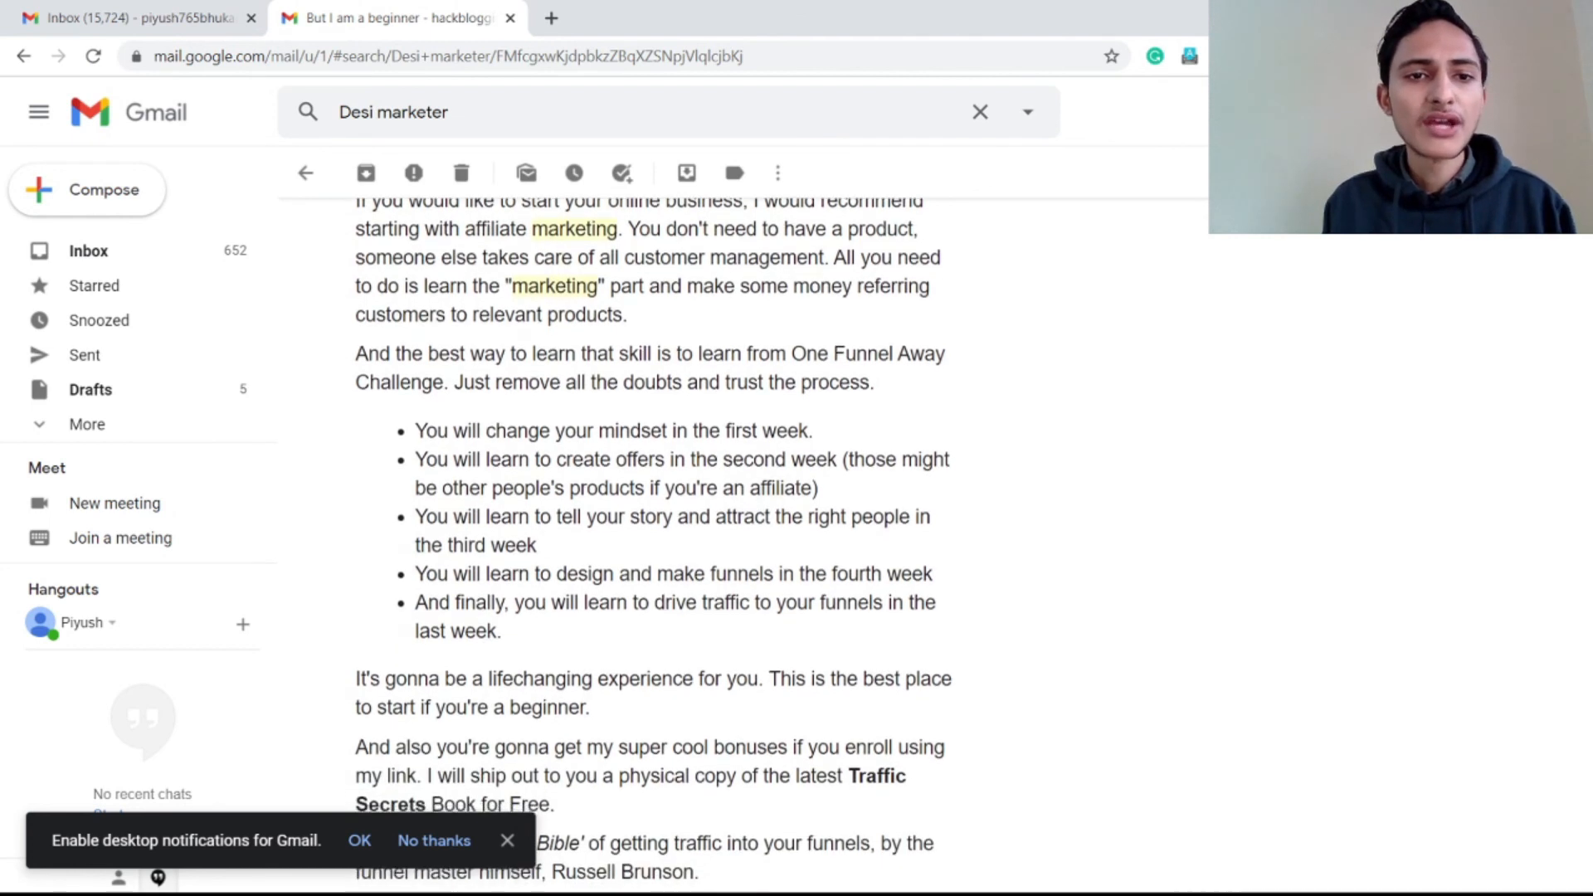
scroll(653, 546, "down", 2)
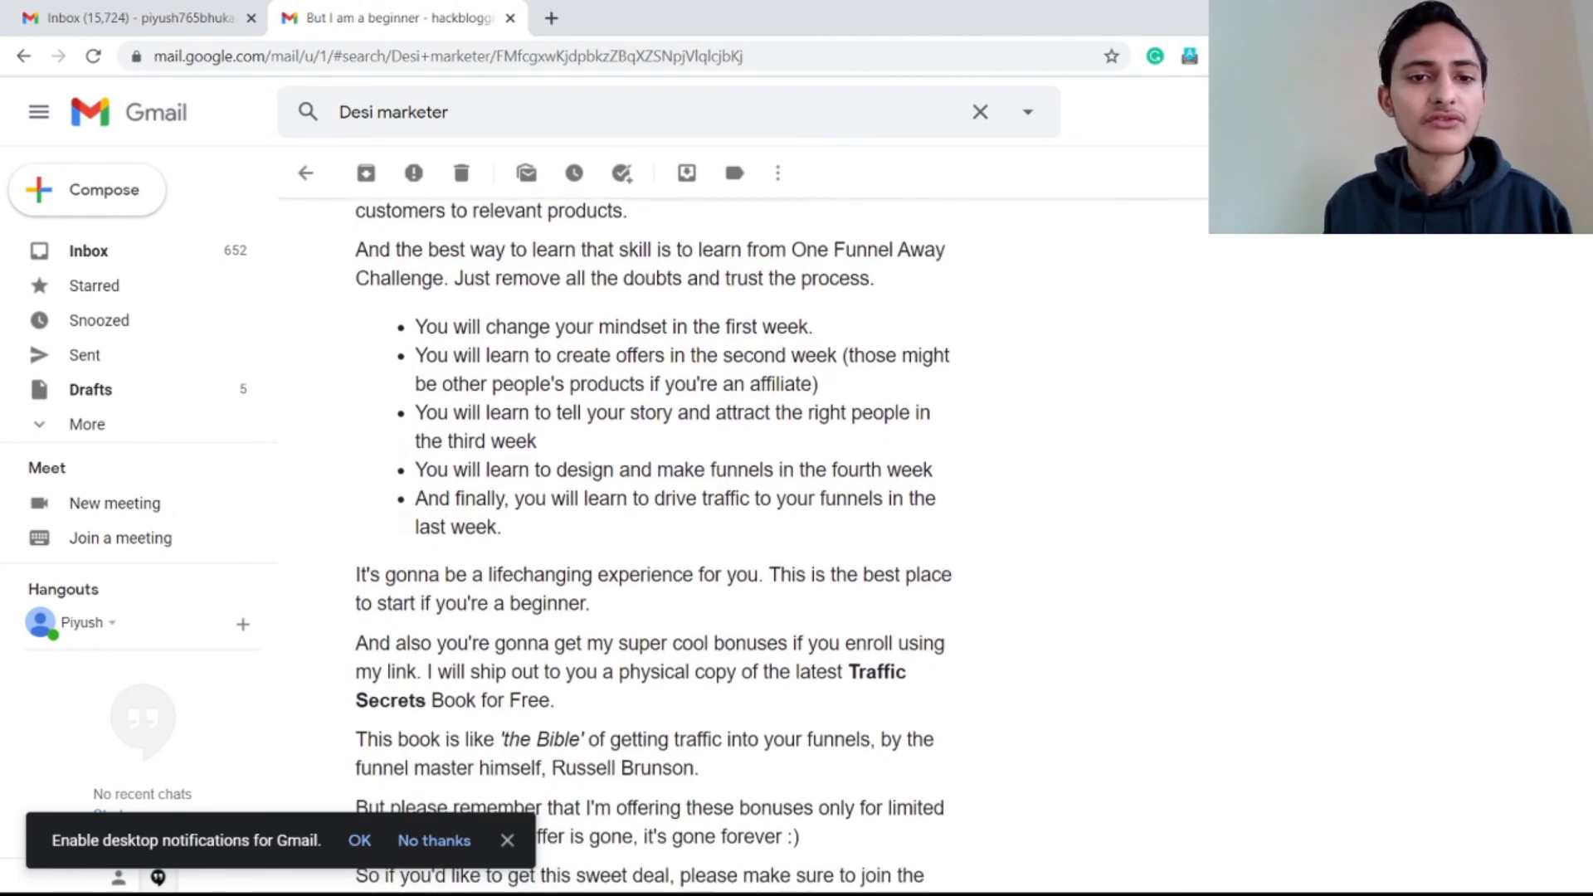
scroll(653, 546, "down", 2)
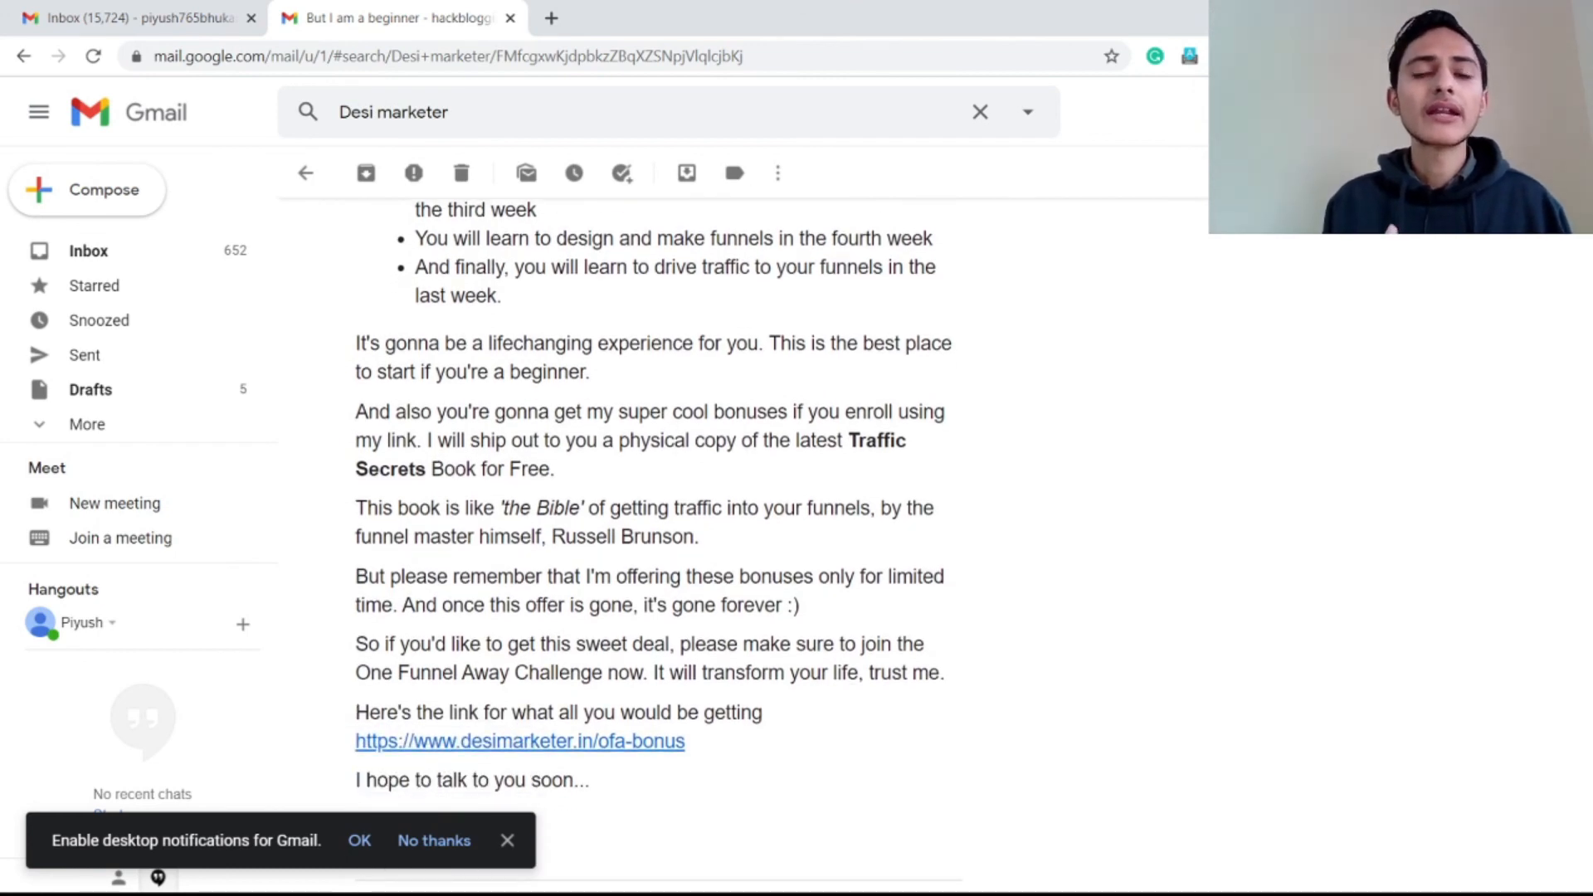
scroll(654, 546, "up", 5)
scroll(653, 546, "down", 3)
scroll(924, 592, "down", 4)
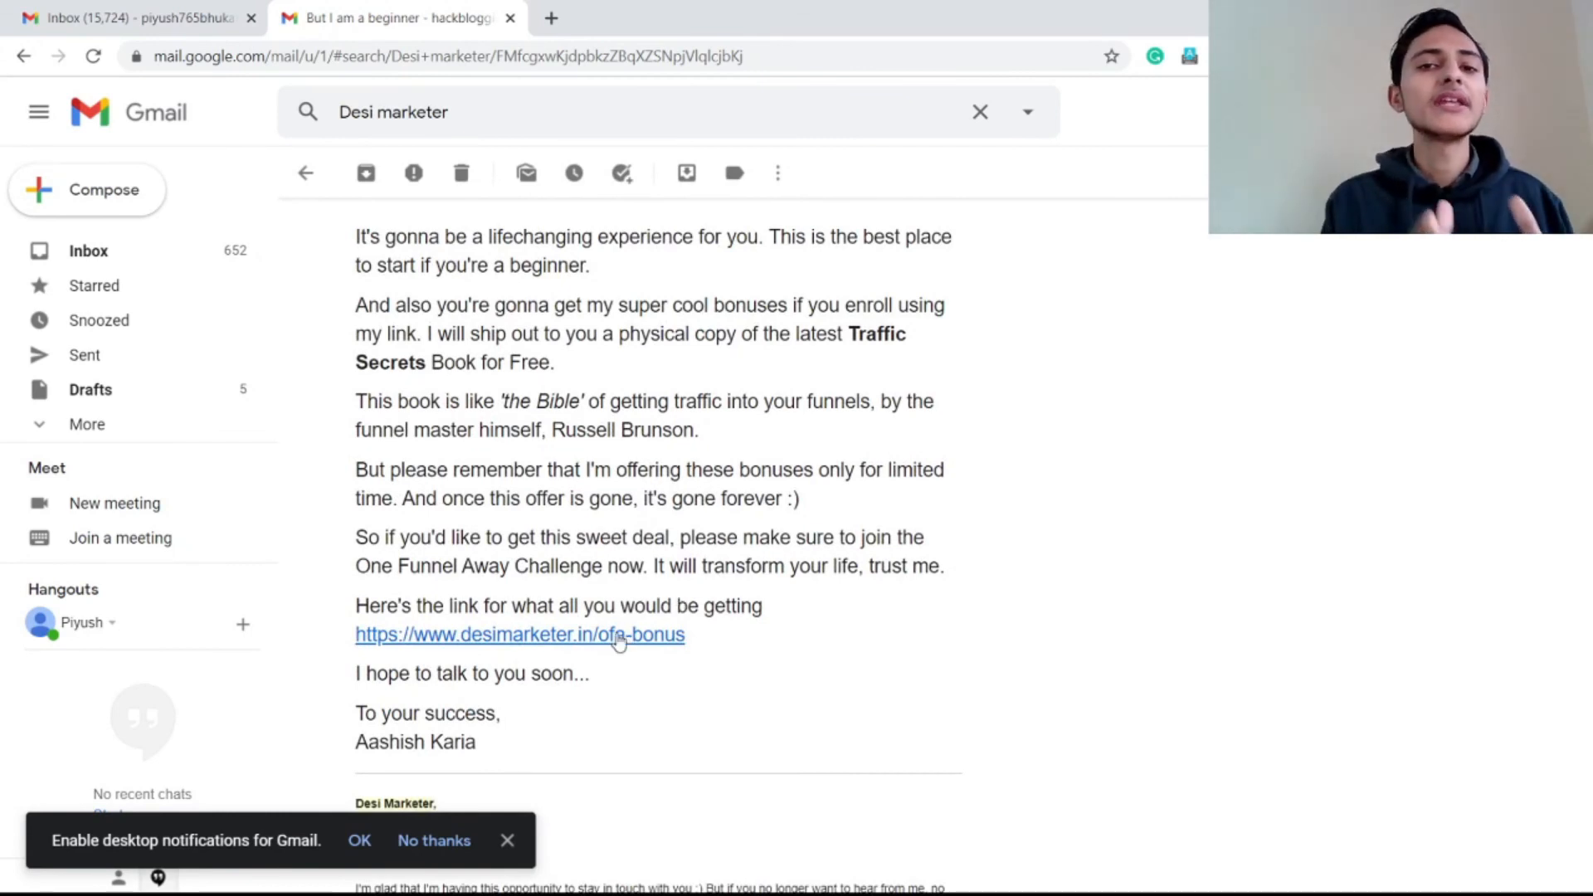
left_click(305, 188)
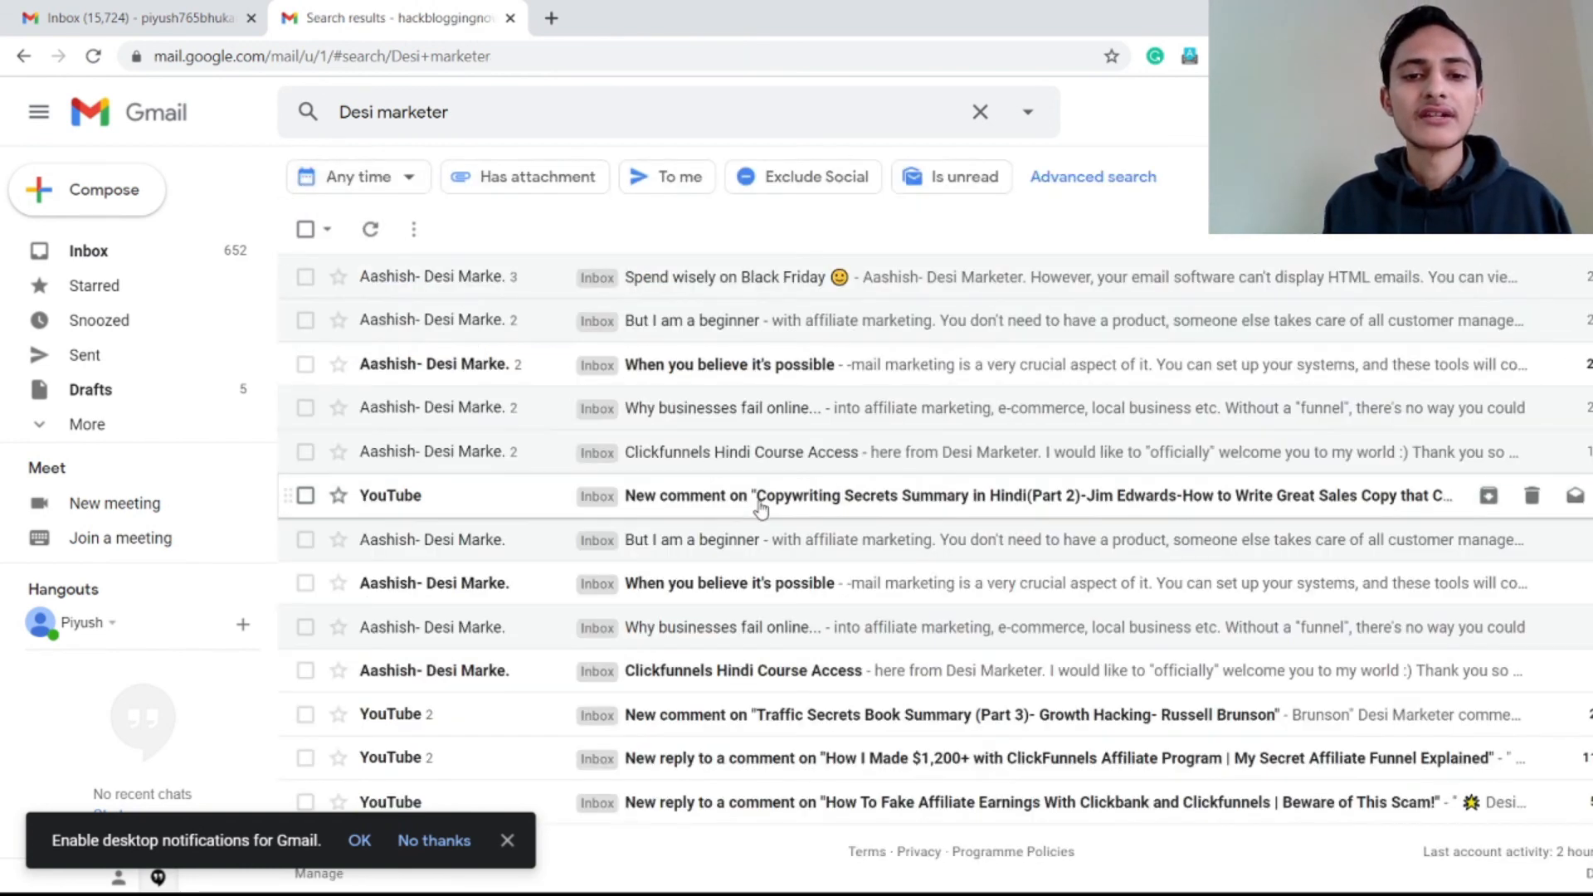